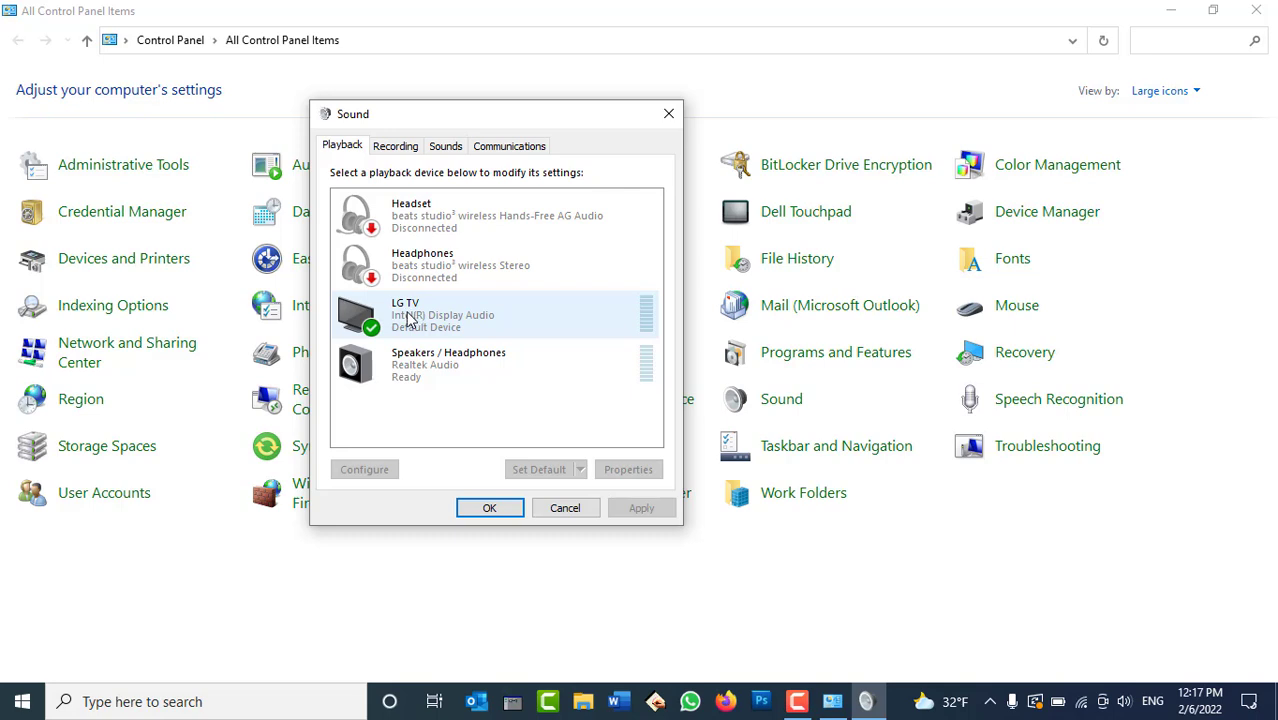
Select the LG TV playback device and show its volume slider at 48.
{"action": "left_click", "coordinate": [412, 370]}
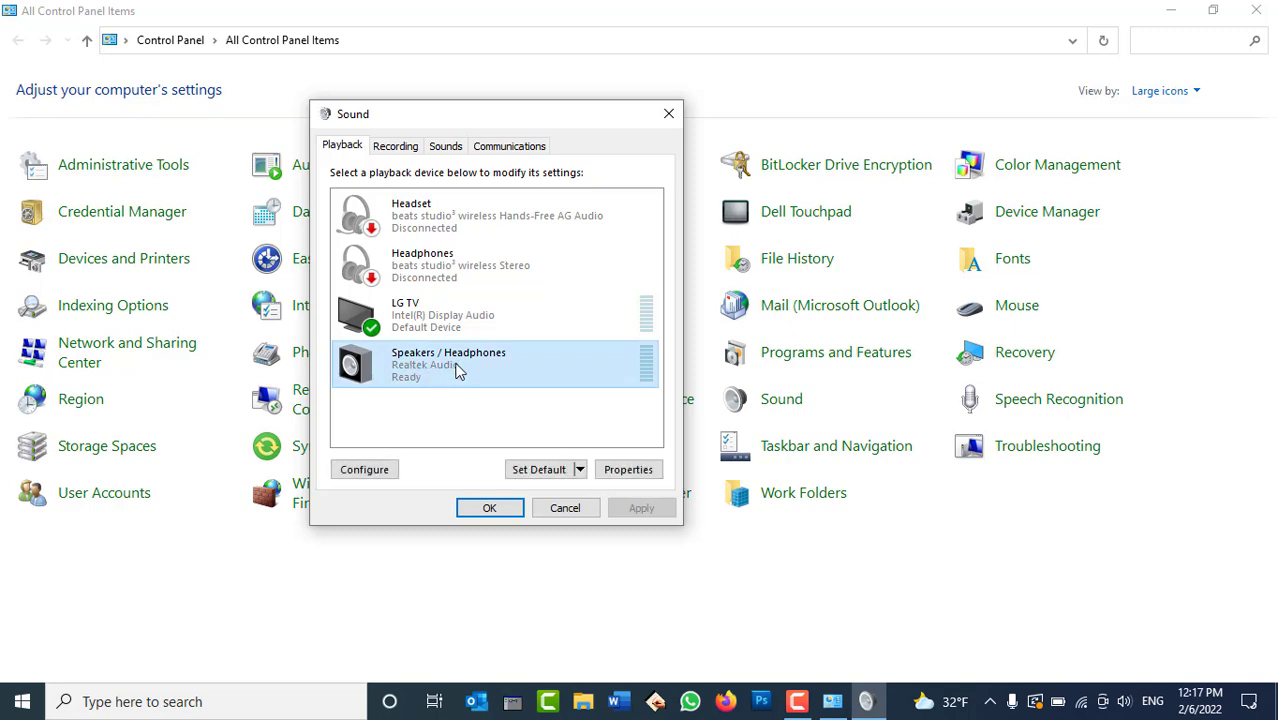
{"action": "left_click", "coordinate": [376, 333]}
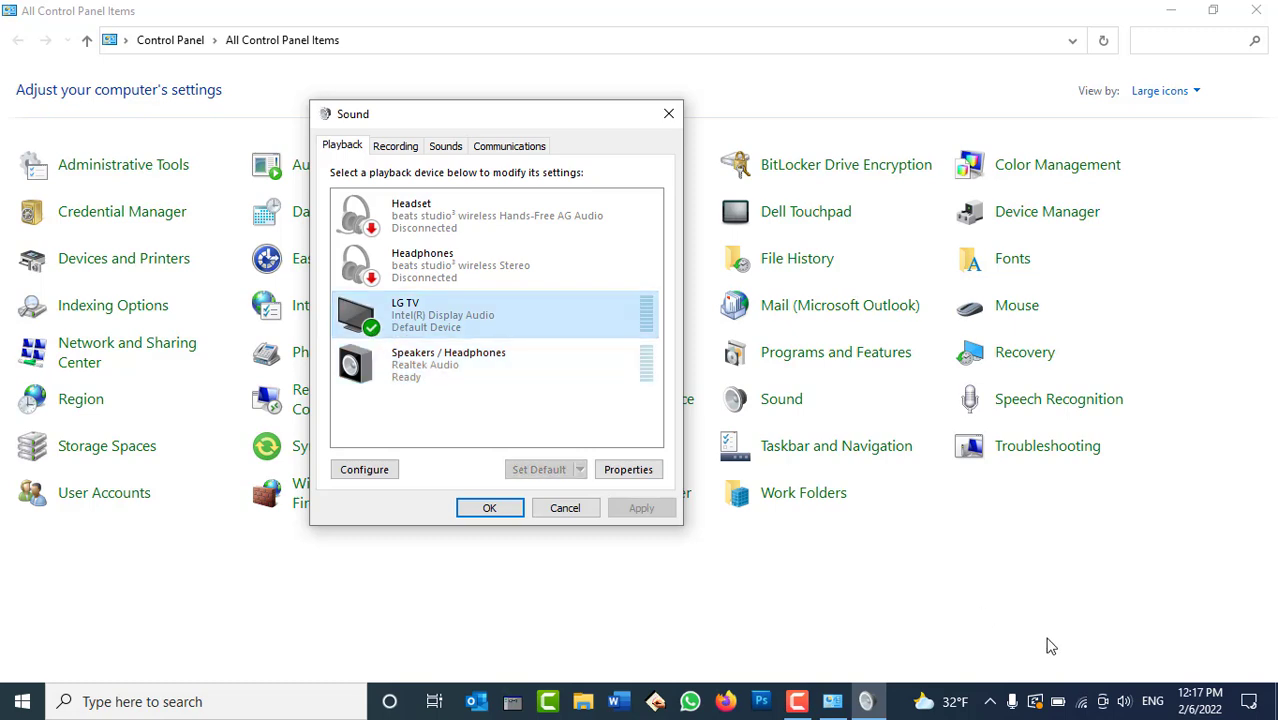
{"action": "left_click", "coordinate": [1124, 703]}
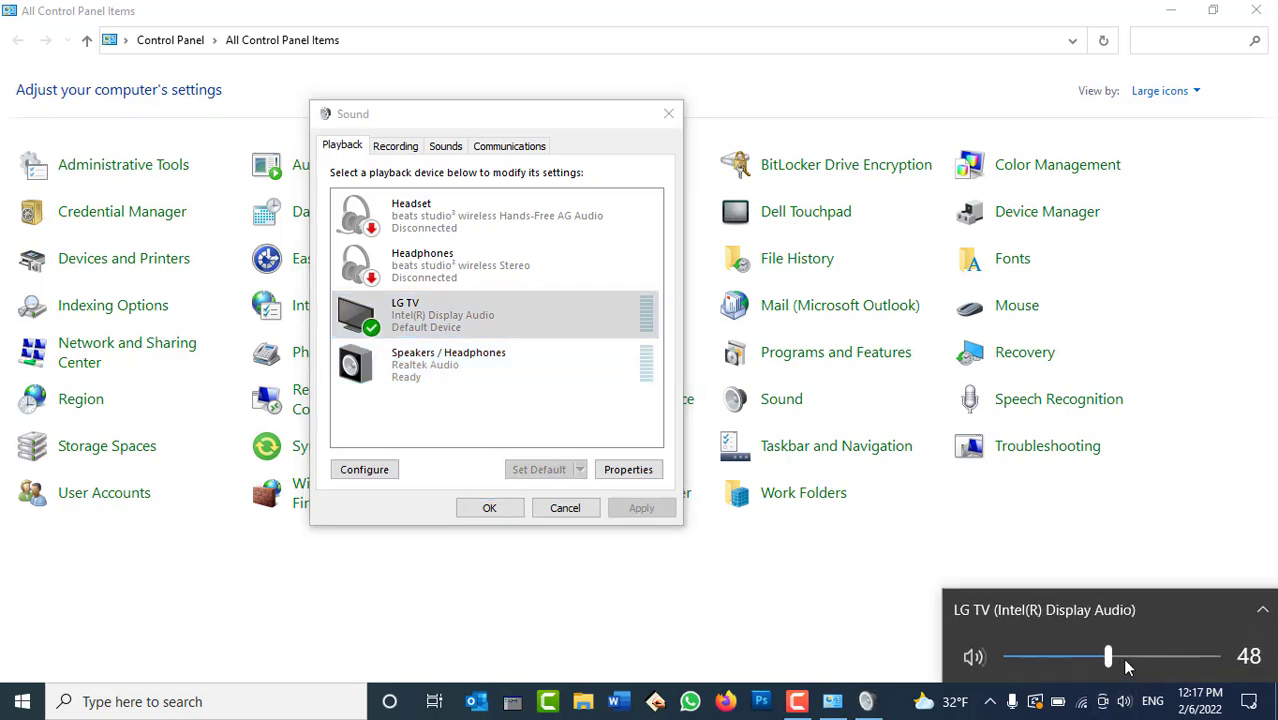
{"action": "mouse_move", "coordinate": [1122, 657]}
{"action": "left_mouse_down"}
{"action": "mouse_move", "coordinate": [1207, 657]}
{"action": "mouse_move", "coordinate": [1108, 666]}
{"action": "left_mouse_up"}
Raise the LG TV HDMI output level to 100 in its properties.
{"action": "double_click", "coordinate": [447, 318]}
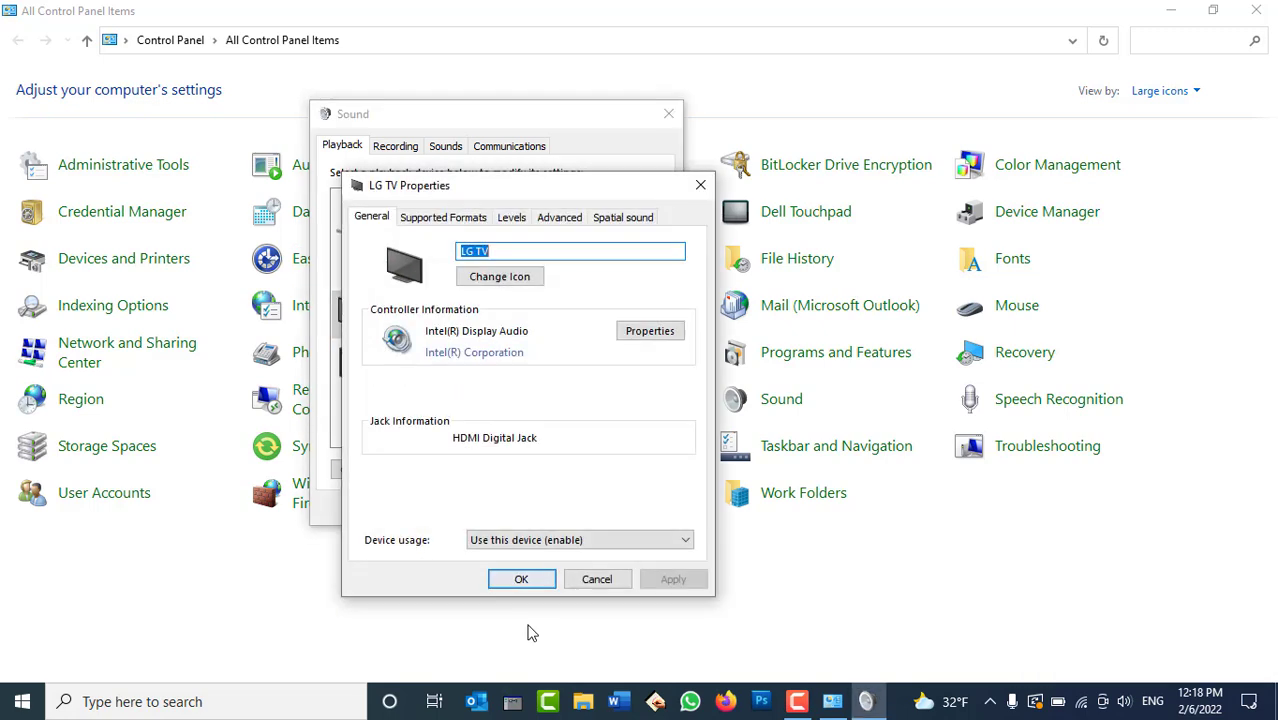
{"action": "left_click", "coordinate": [511, 219]}
{"action": "mouse_move", "coordinate": [477, 281]}
{"action": "left_mouse_down"}
{"action": "mouse_move", "coordinate": [531, 280]}
{"action": "mouse_move", "coordinate": [374, 277]}
{"action": "mouse_move", "coordinate": [493, 281]}
{"action": "left_mouse_up"}
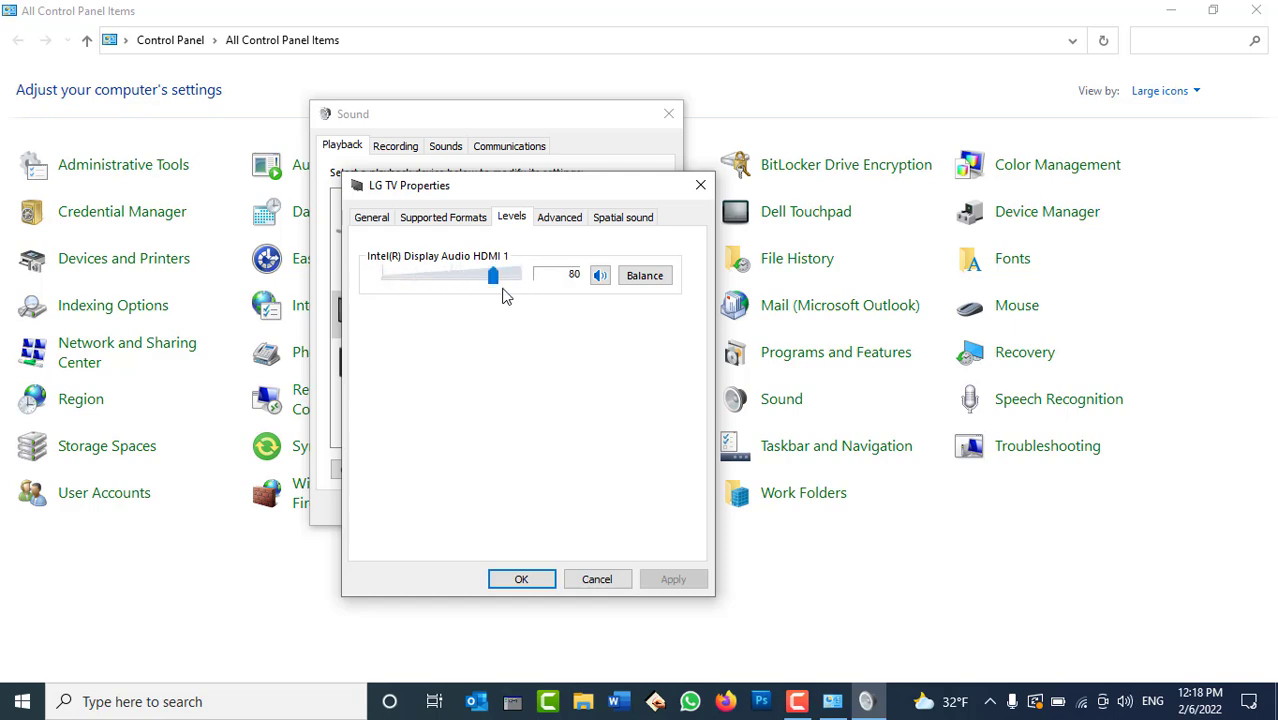
{"action": "left_click", "coordinate": [520, 277]}
Review the LG TV's supported formats, play its 16 bit, 48000 Hz test tone, then close.
{"action": "left_click", "coordinate": [375, 221]}
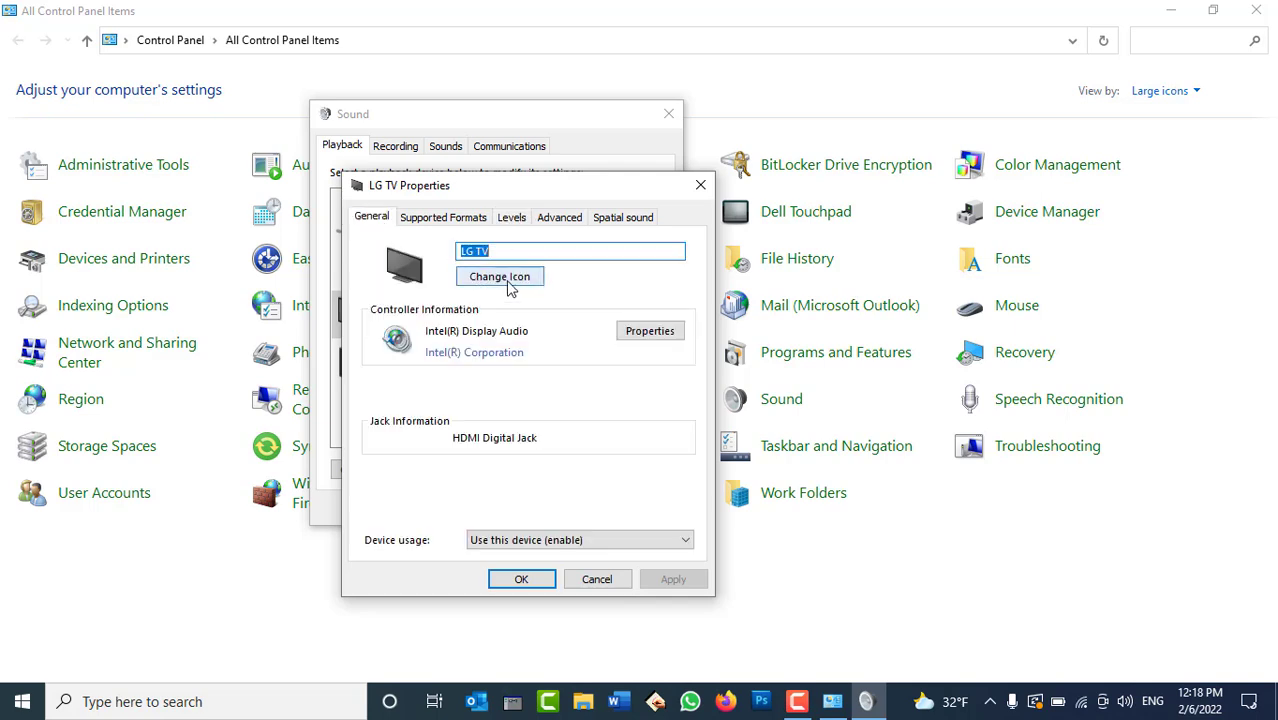
{"action": "left_click", "coordinate": [483, 224]}
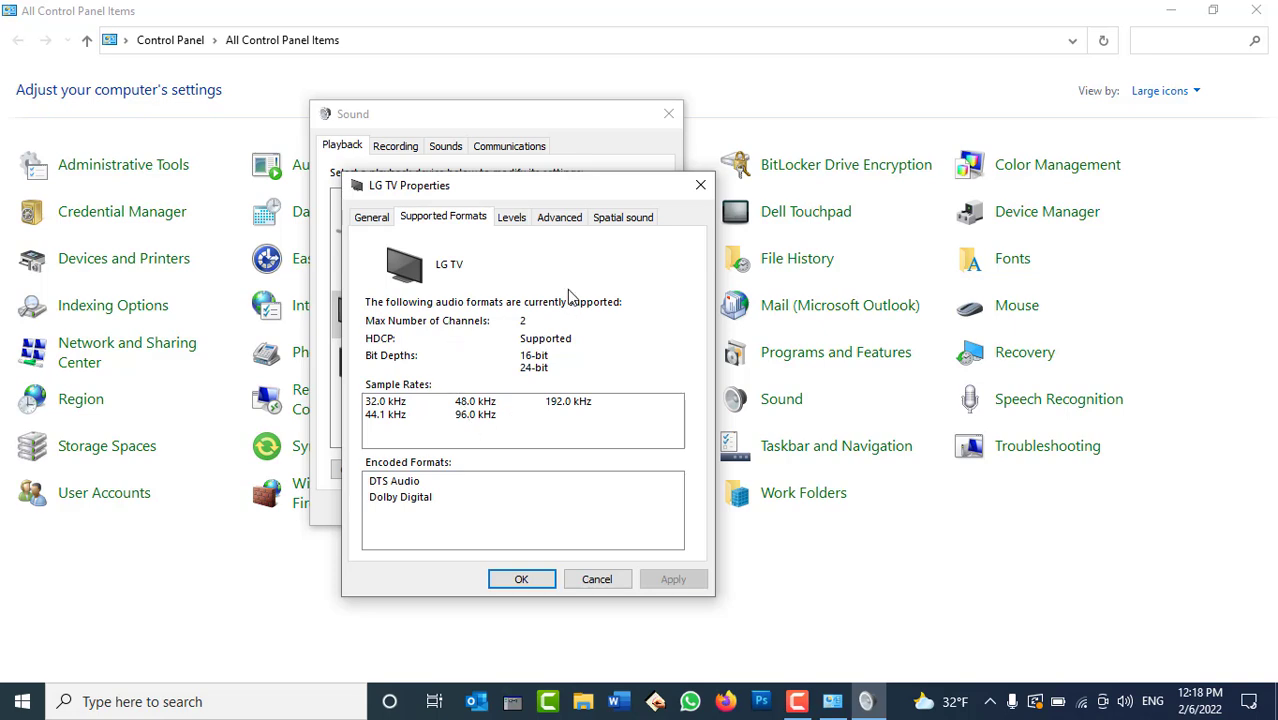
{"action": "left_click", "coordinate": [566, 220]}
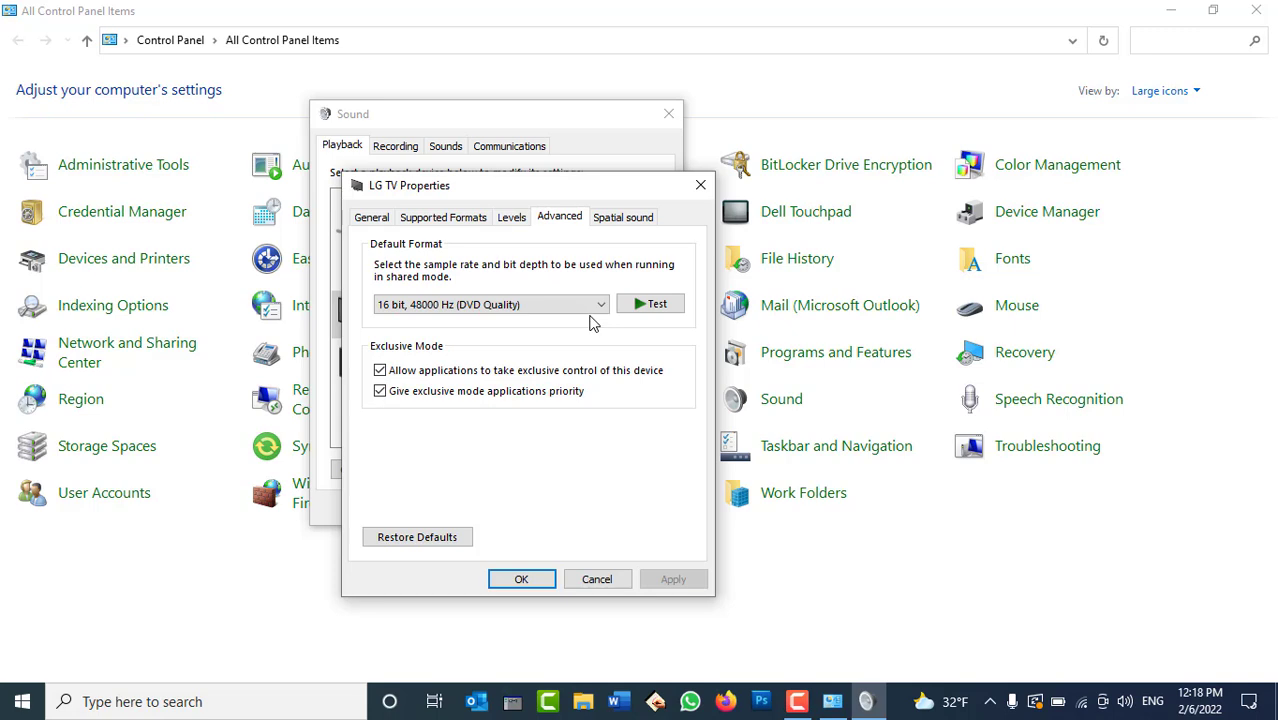
{"action": "left_click", "coordinate": [658, 306]}
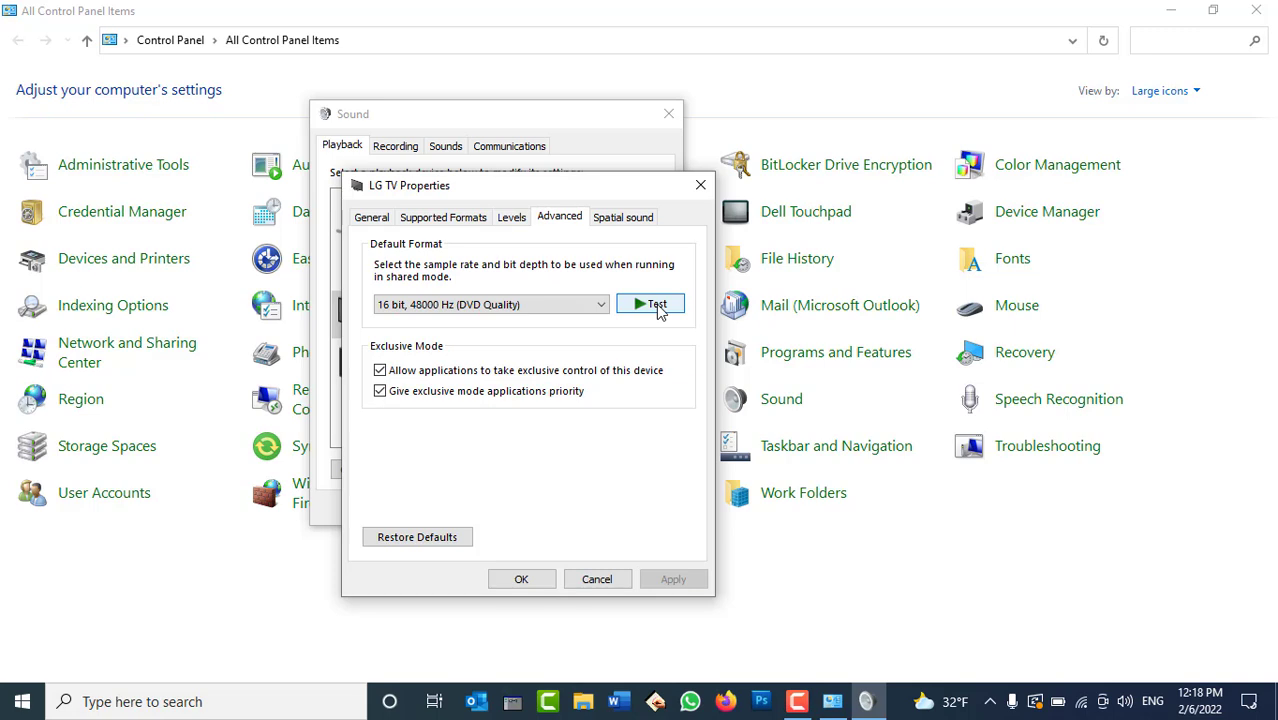
{"action": "left_click", "coordinate": [659, 308]}
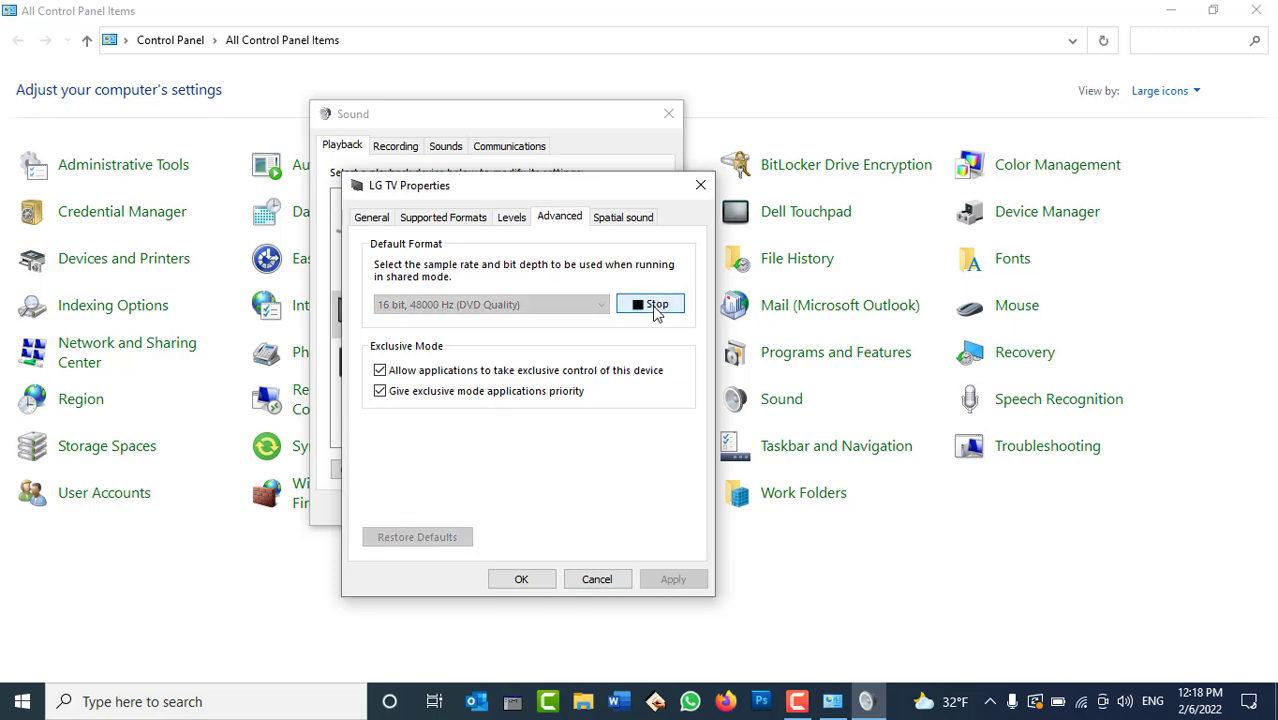
{"action": "left_click", "coordinate": [654, 310]}
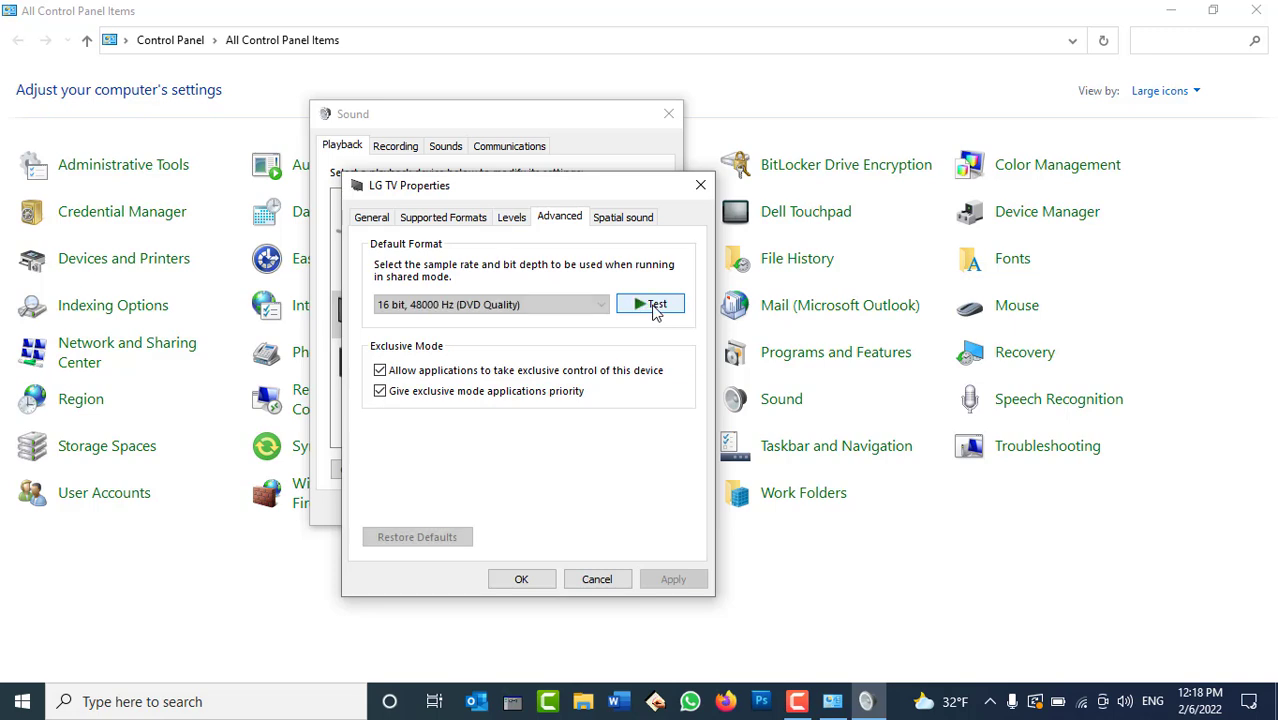
{"action": "left_click", "coordinate": [700, 185]}
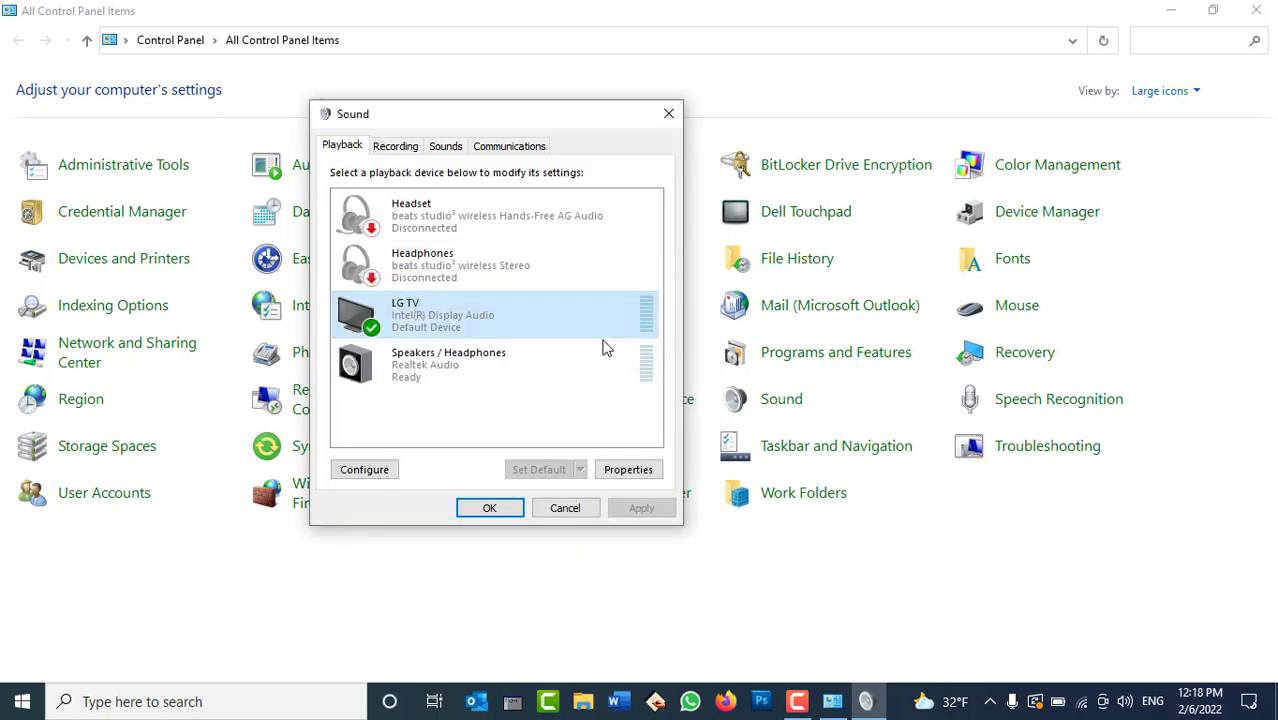
Show the Recording devices list, with Microphone Array as the default device.
{"action": "left_click", "coordinate": [398, 148]}
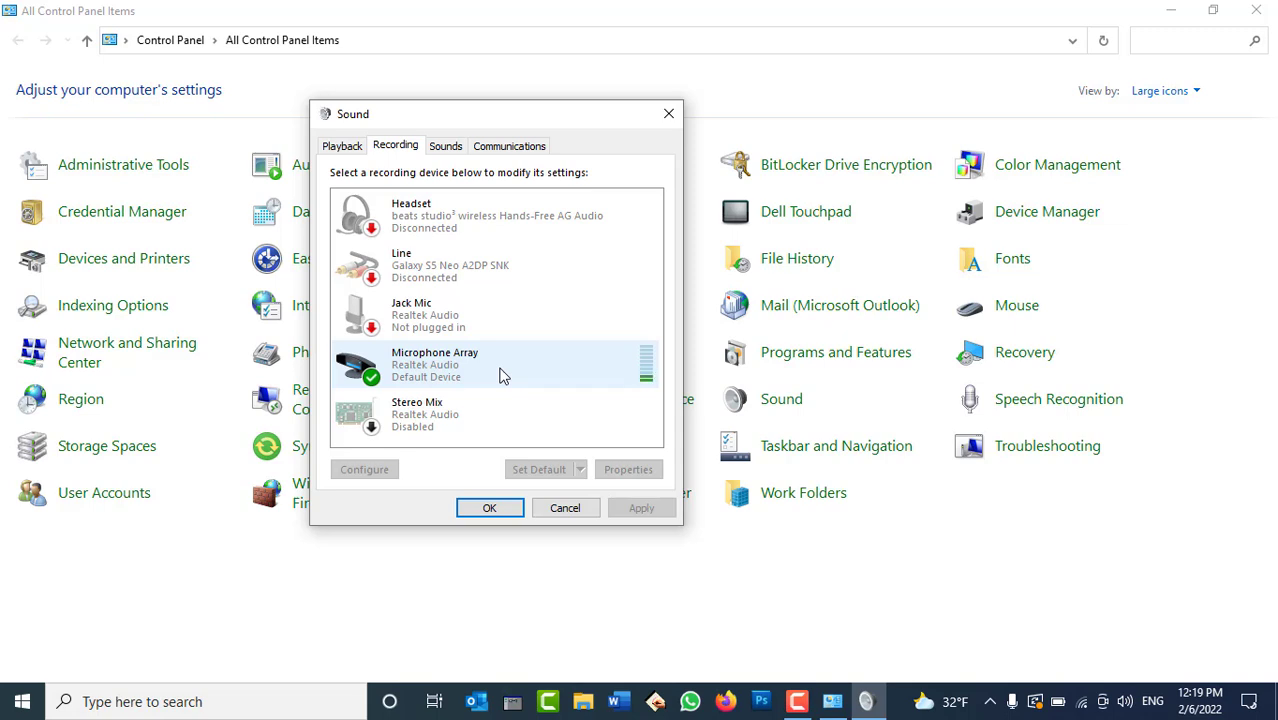
Set the Microphone Array recording level to 48 in its properties.
{"action": "double_click", "coordinate": [503, 375]}
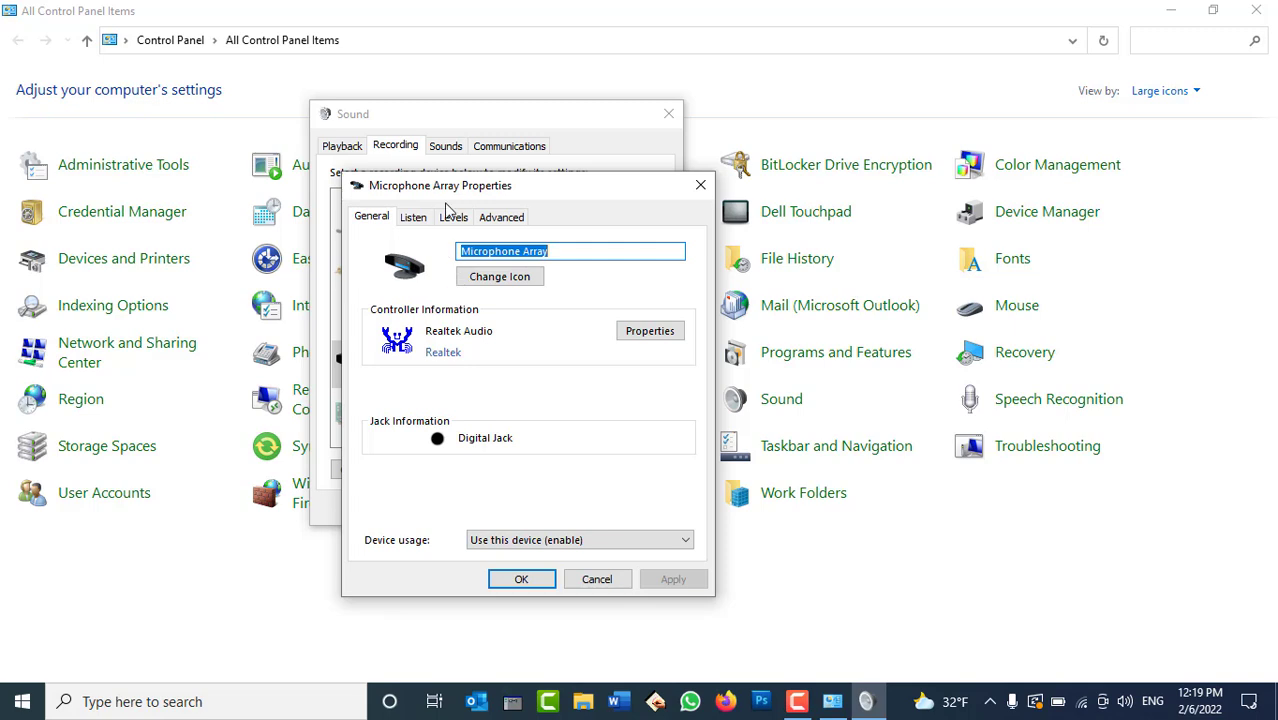
{"action": "left_click", "coordinate": [450, 216]}
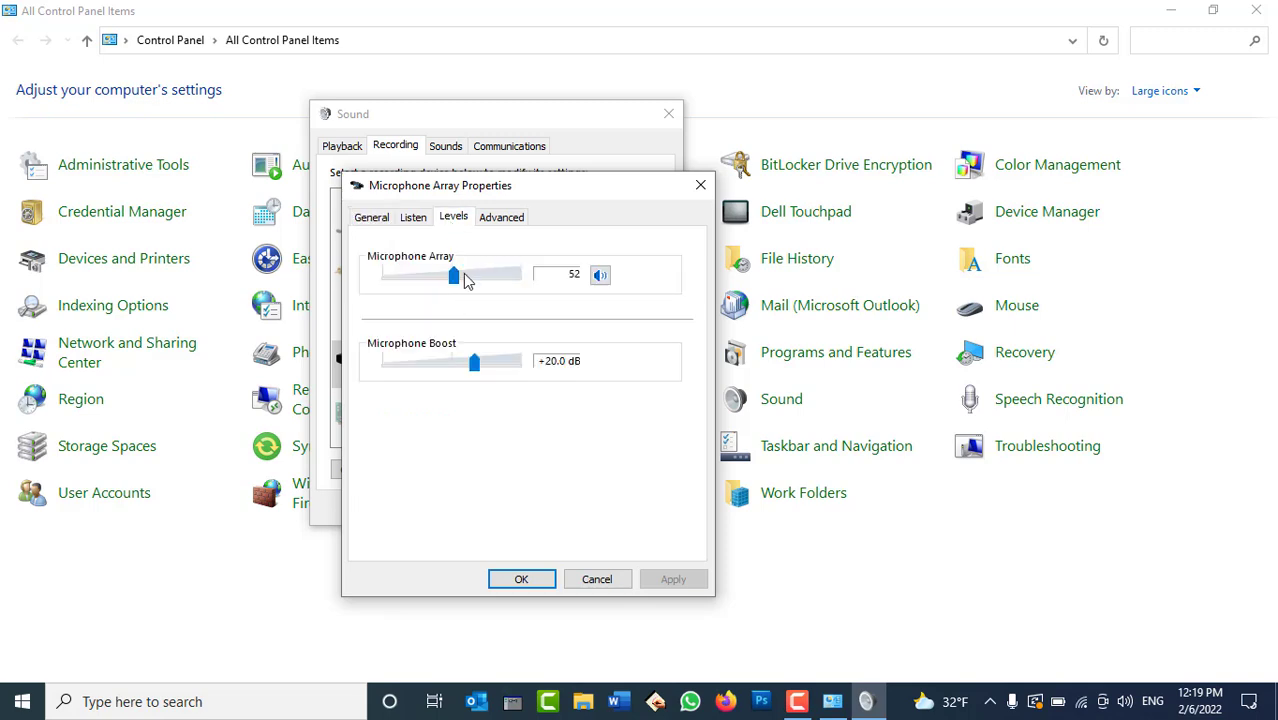
{"action": "mouse_move", "coordinate": [455, 280]}
{"action": "left_mouse_down"}
{"action": "mouse_move", "coordinate": [537, 283]}
{"action": "mouse_move", "coordinate": [457, 285]}
{"action": "left_mouse_up"}
{"action": "left_click_drag", "start_coordinate": [458, 285], "coordinate": [453, 287]}
Turn on listening to the microphone, review its 2 channel, 16 bit, 48000 Hz format, and close.
{"action": "left_click", "coordinate": [419, 221]}
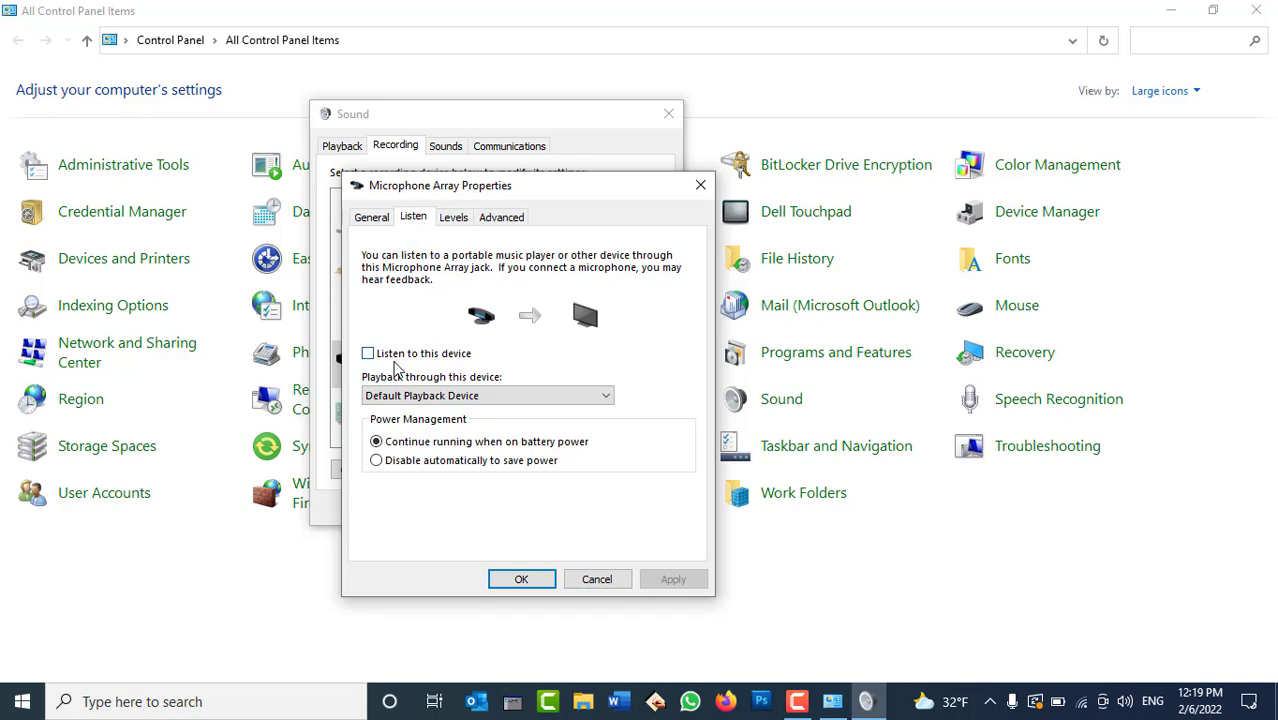
{"action": "left_click", "coordinate": [408, 360]}
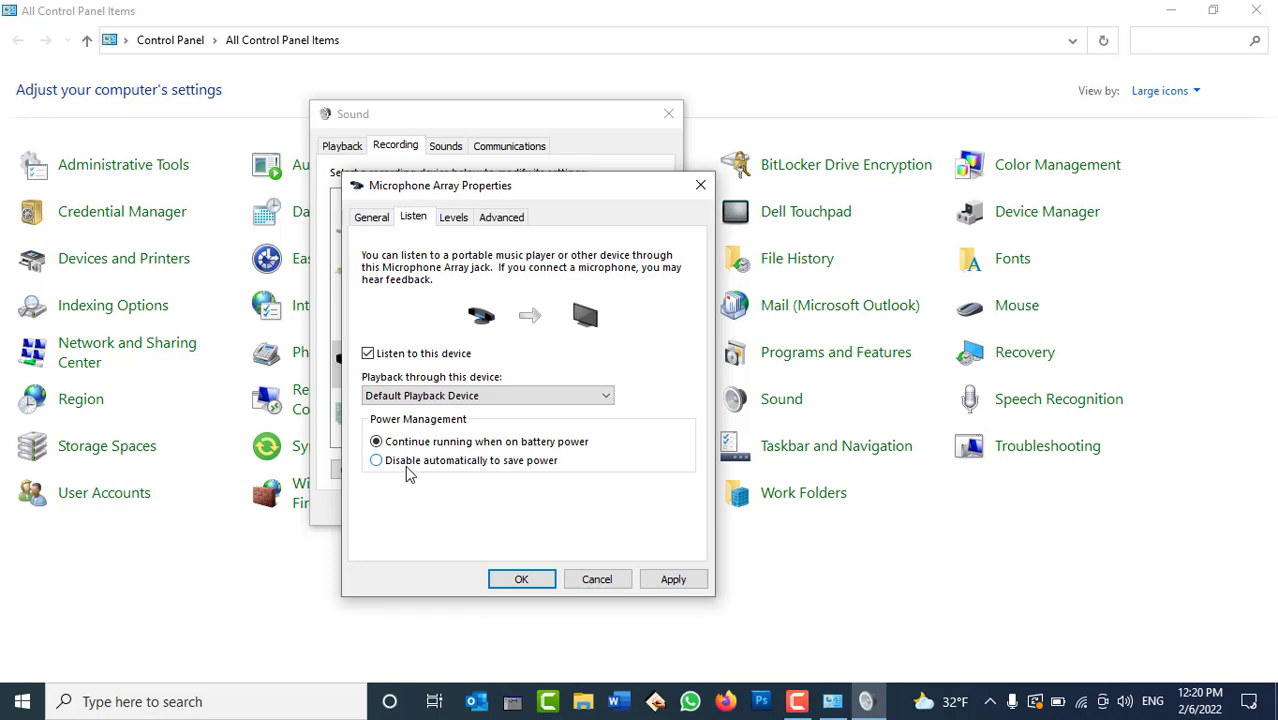
{"action": "left_click", "coordinate": [456, 219]}
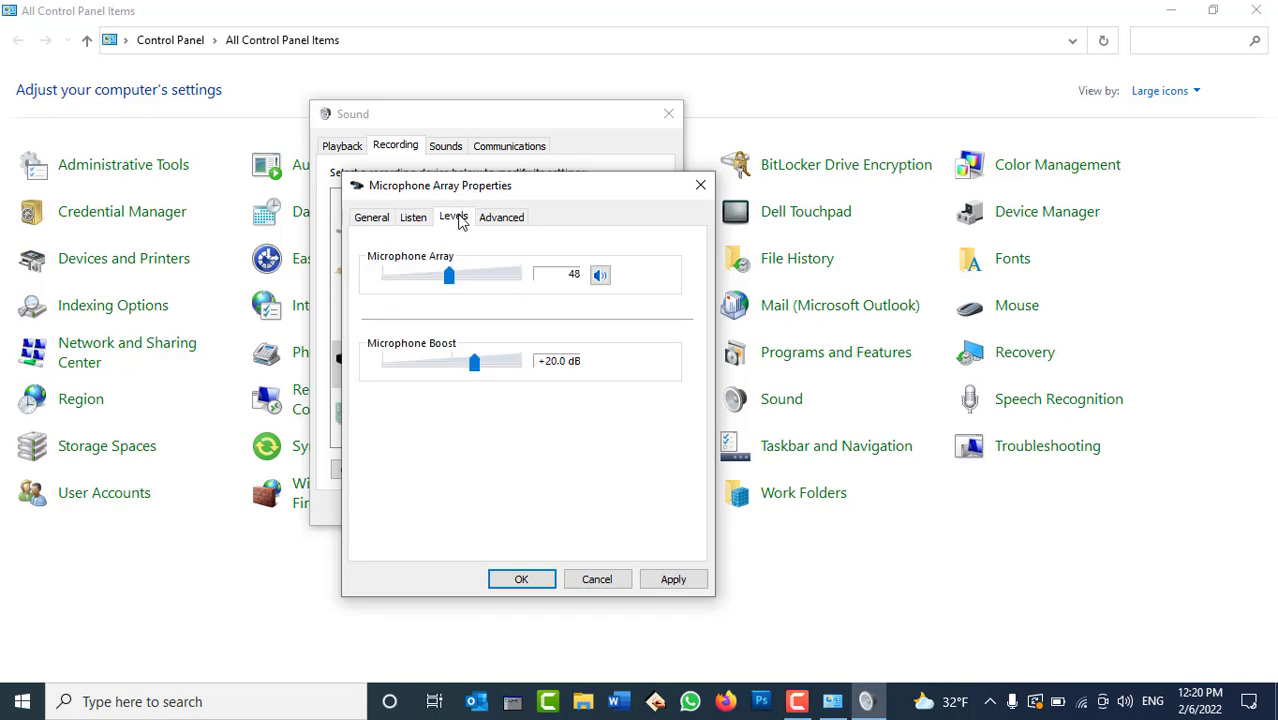
{"action": "left_click", "coordinate": [370, 218]}
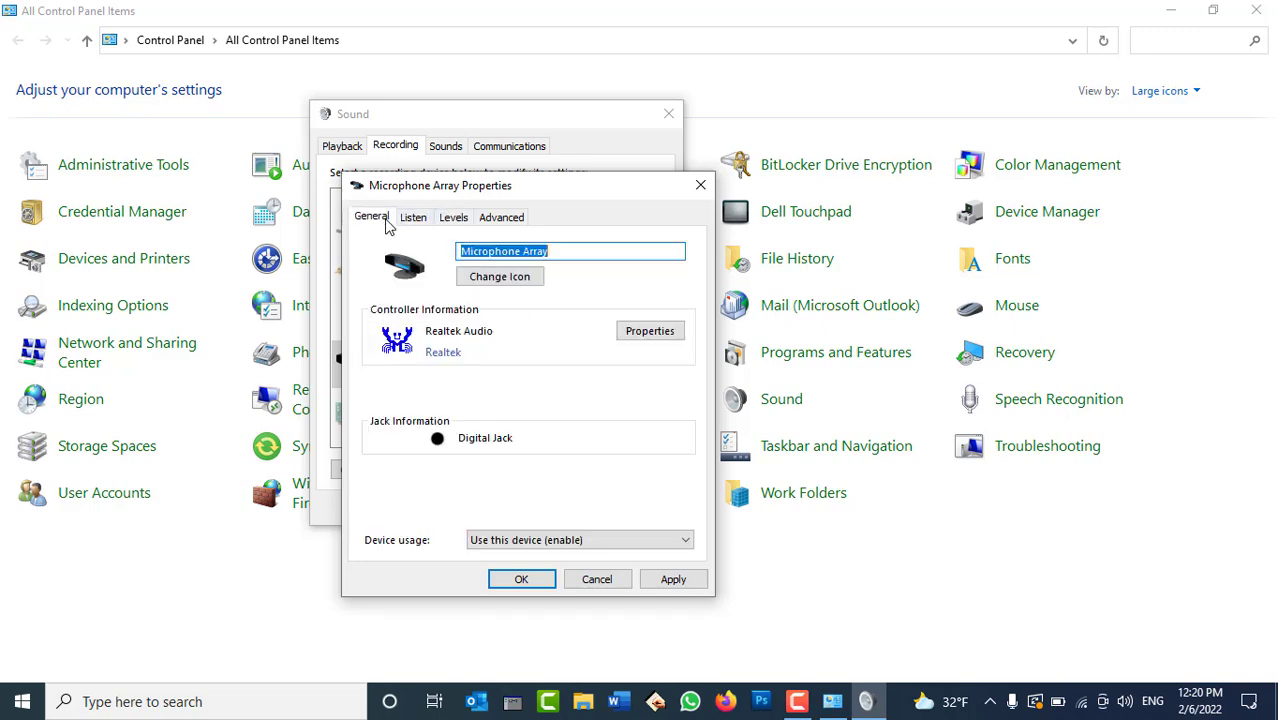
{"action": "left_click", "coordinate": [504, 220]}
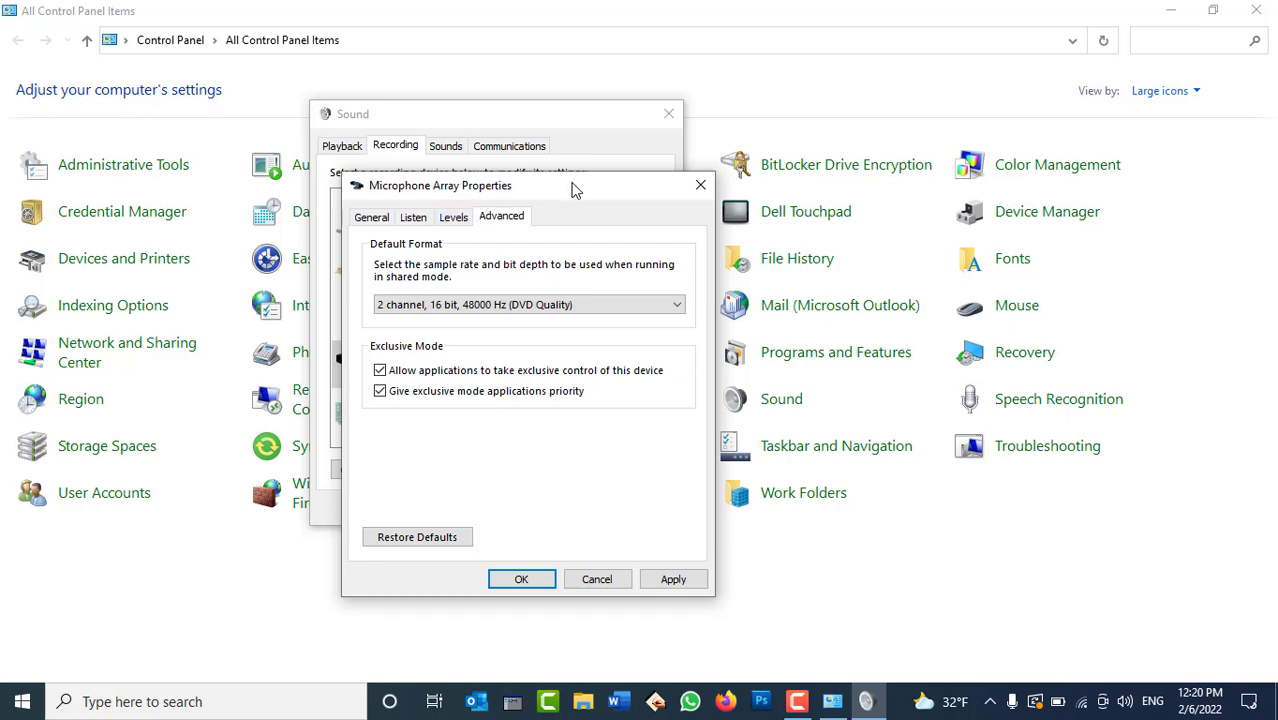
{"action": "left_click", "coordinate": [700, 185]}
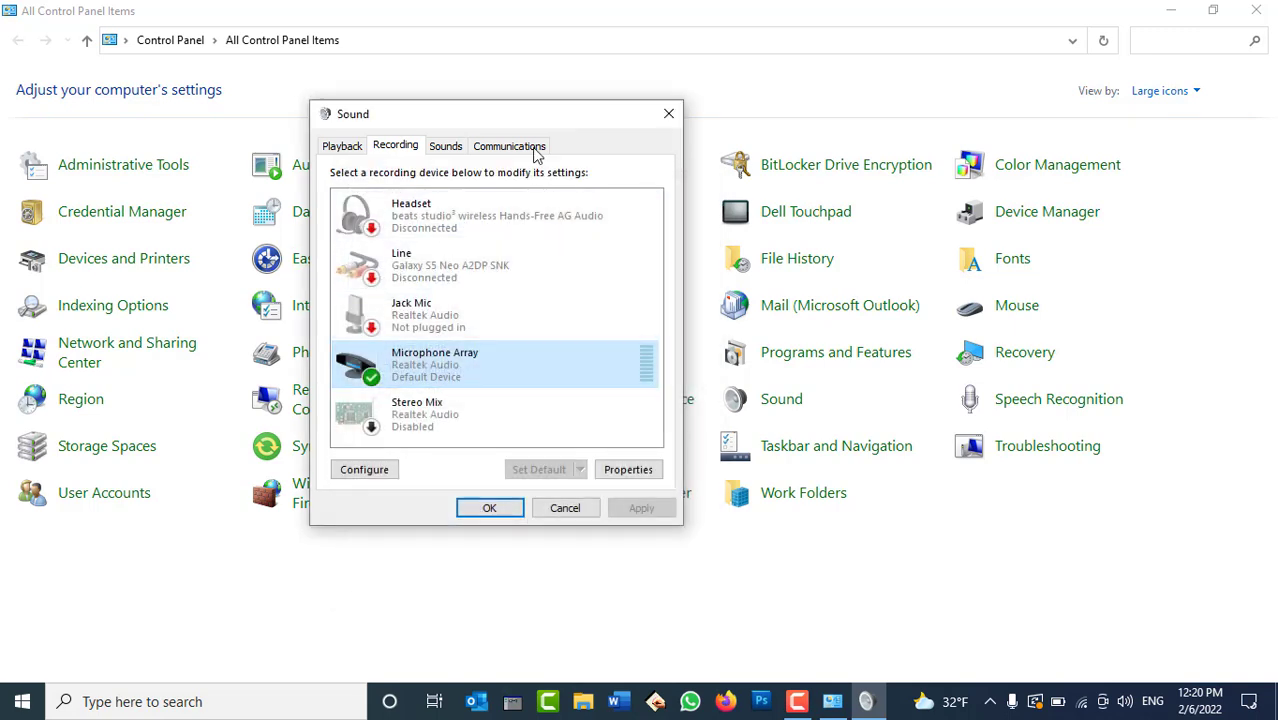
Assign Ring10.wav to the Close Program event and preview it.
{"action": "left_click", "coordinate": [448, 150]}
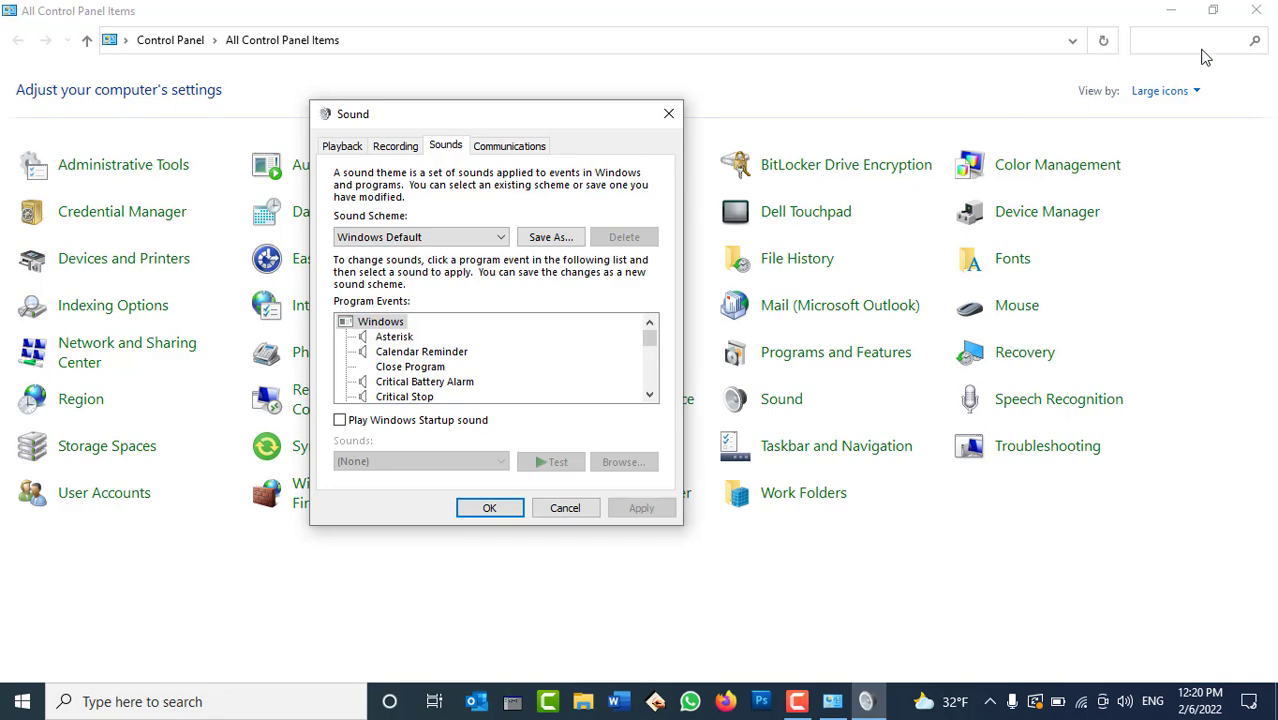
{"action": "left_click", "coordinate": [1258, 14]}
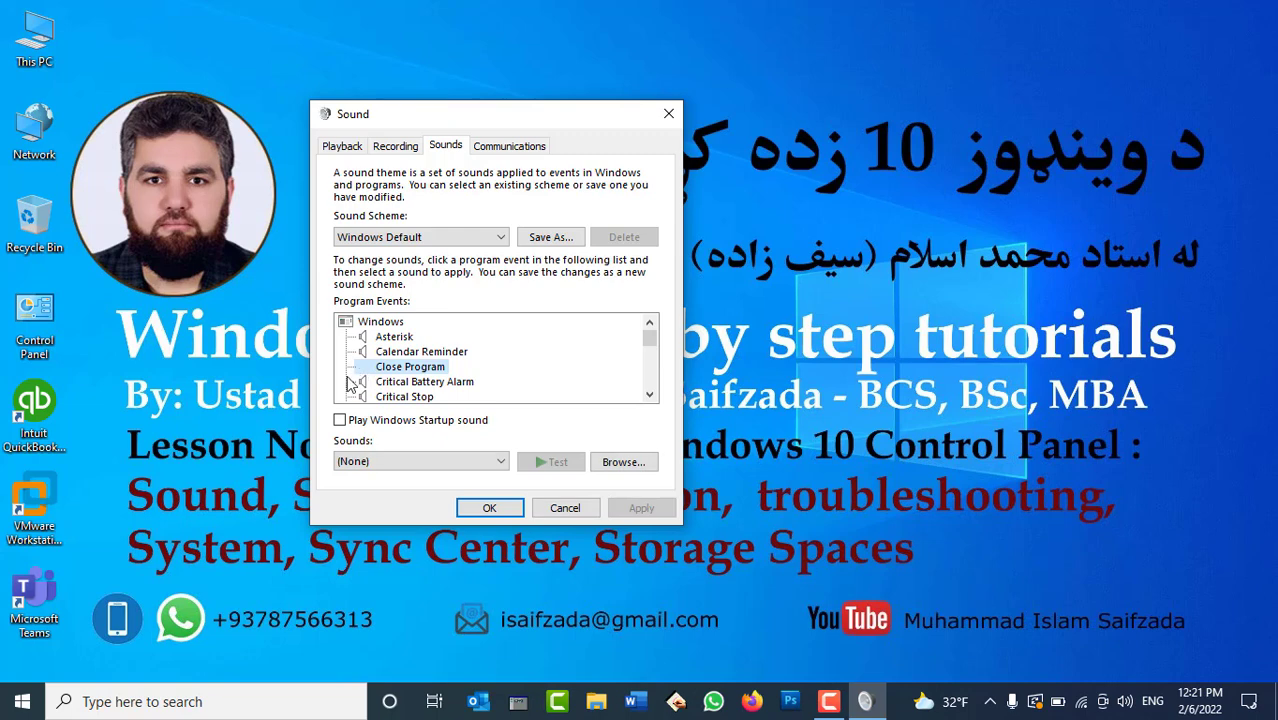
{"action": "left_click", "coordinate": [447, 462]}
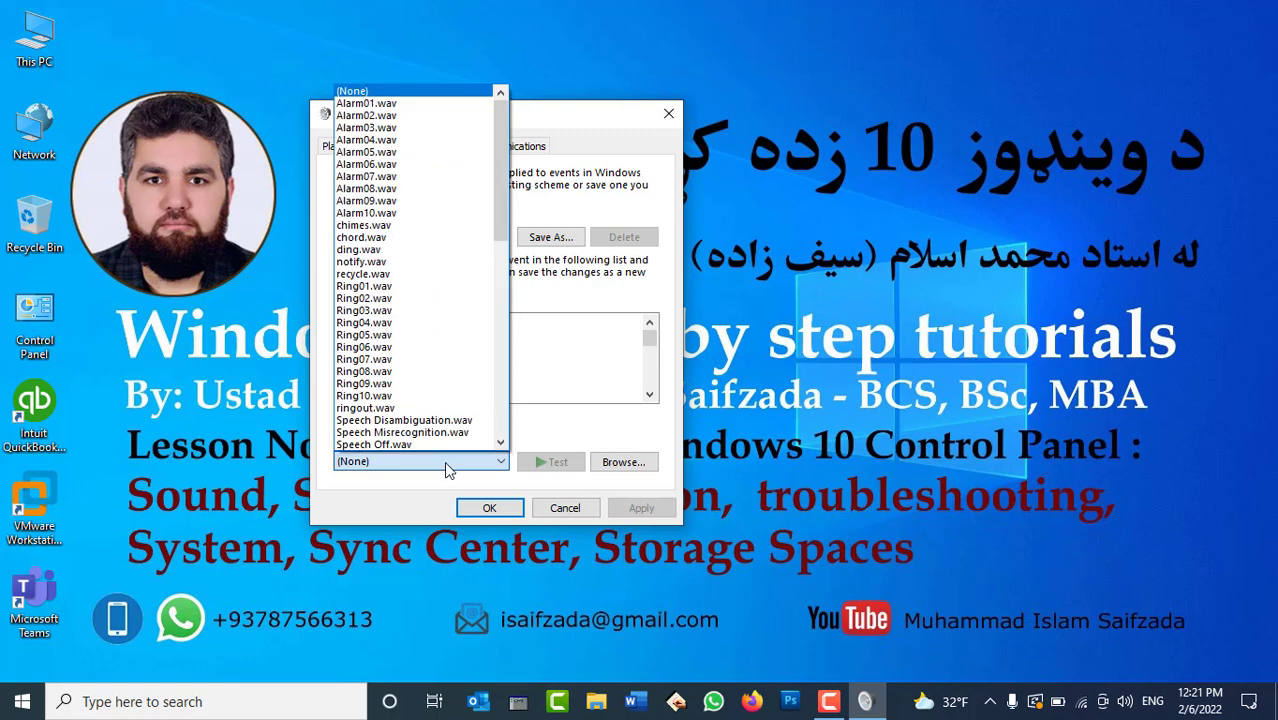
{"action": "left_click", "coordinate": [430, 396]}
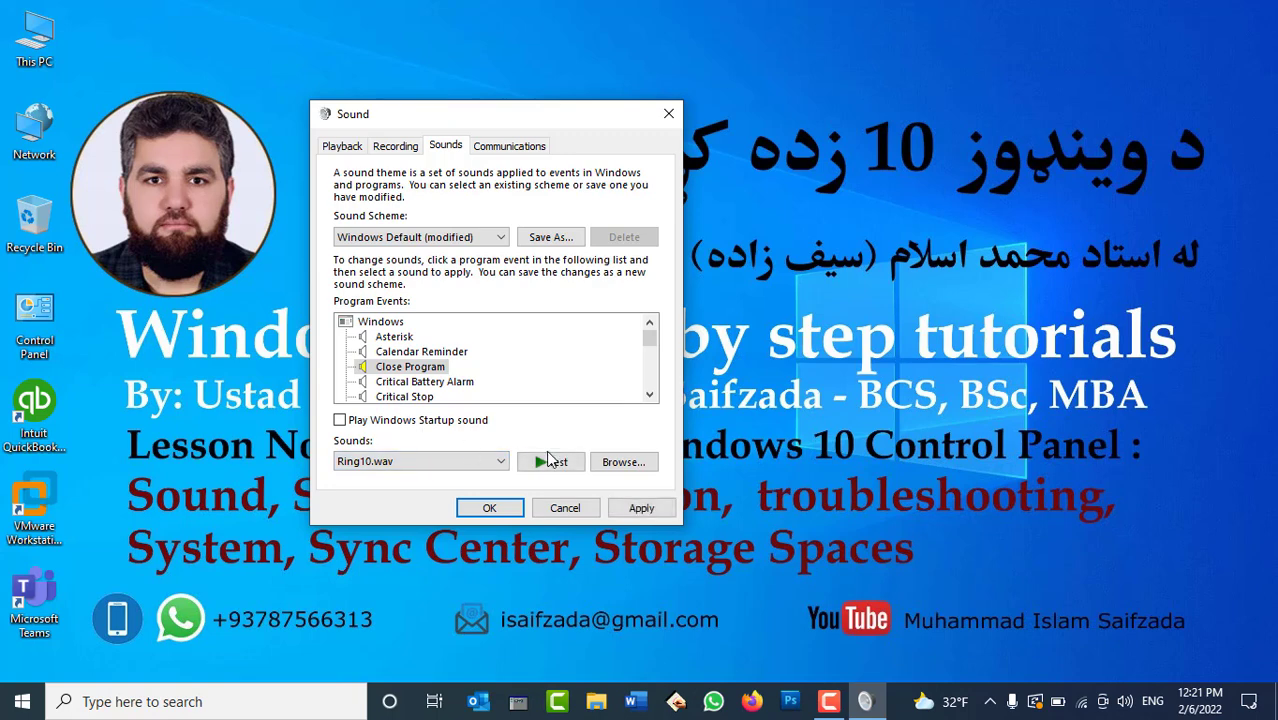
{"action": "left_click", "coordinate": [556, 462]}
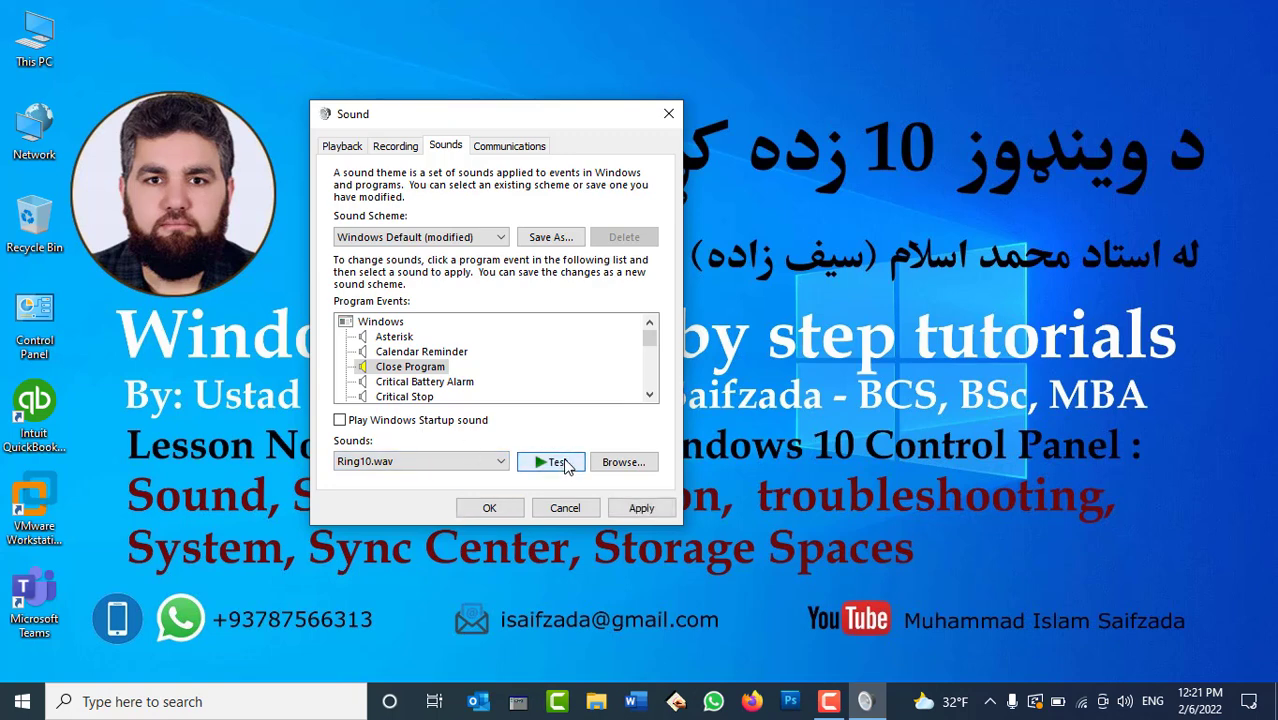
Apply Ring10.wav and test it by opening and closing This PC.
{"action": "double_click", "coordinate": [59, 46]}
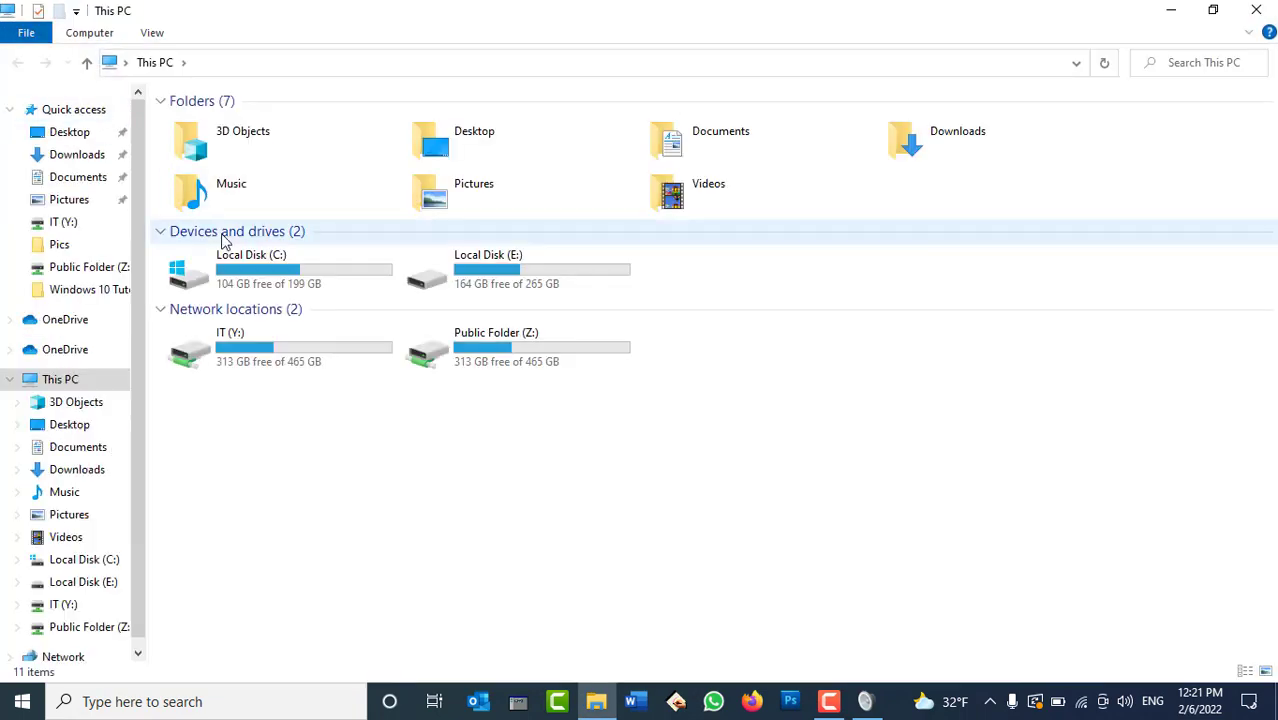
{"action": "left_click", "coordinate": [865, 701]}
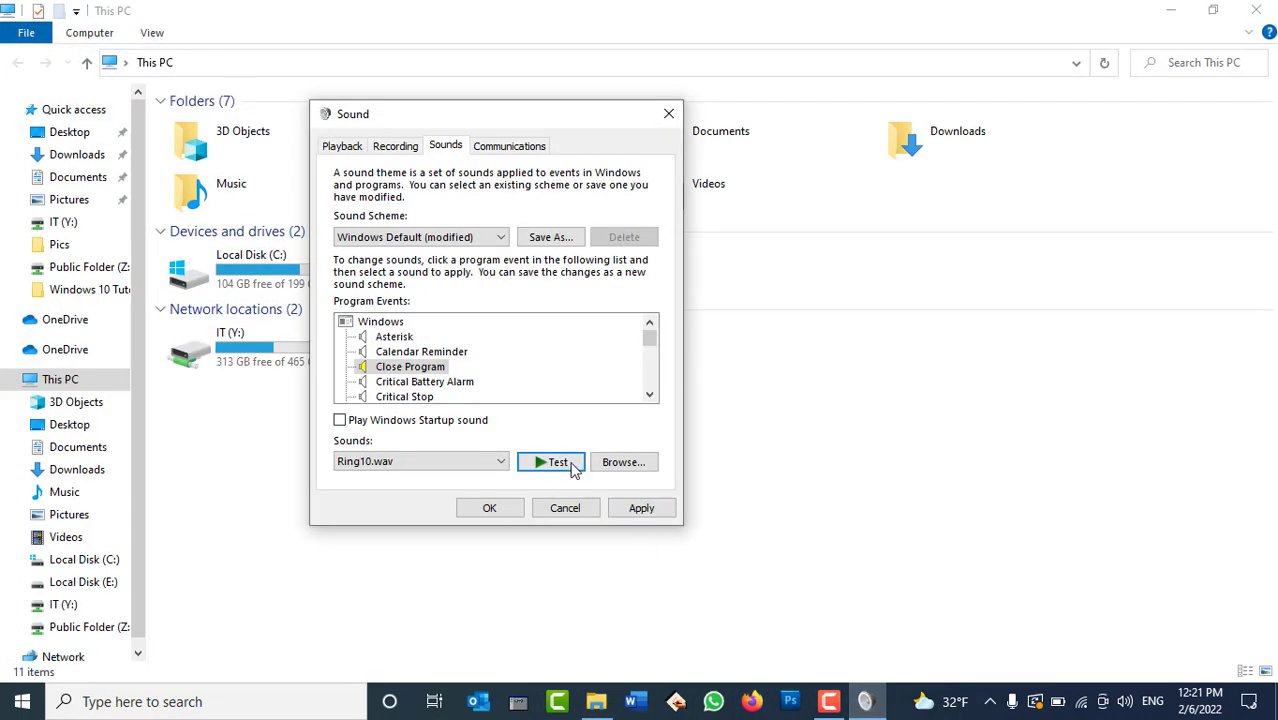
{"action": "left_click", "coordinate": [1257, 12]}
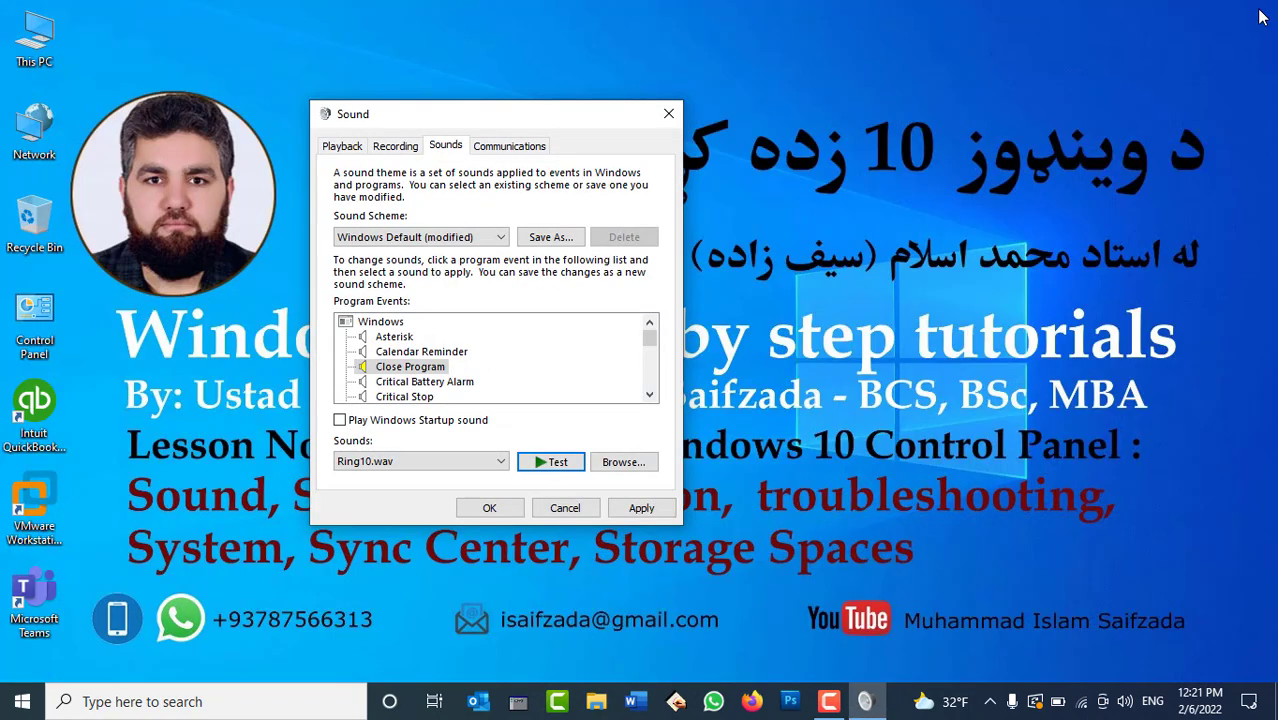
{"action": "left_click", "coordinate": [641, 508]}
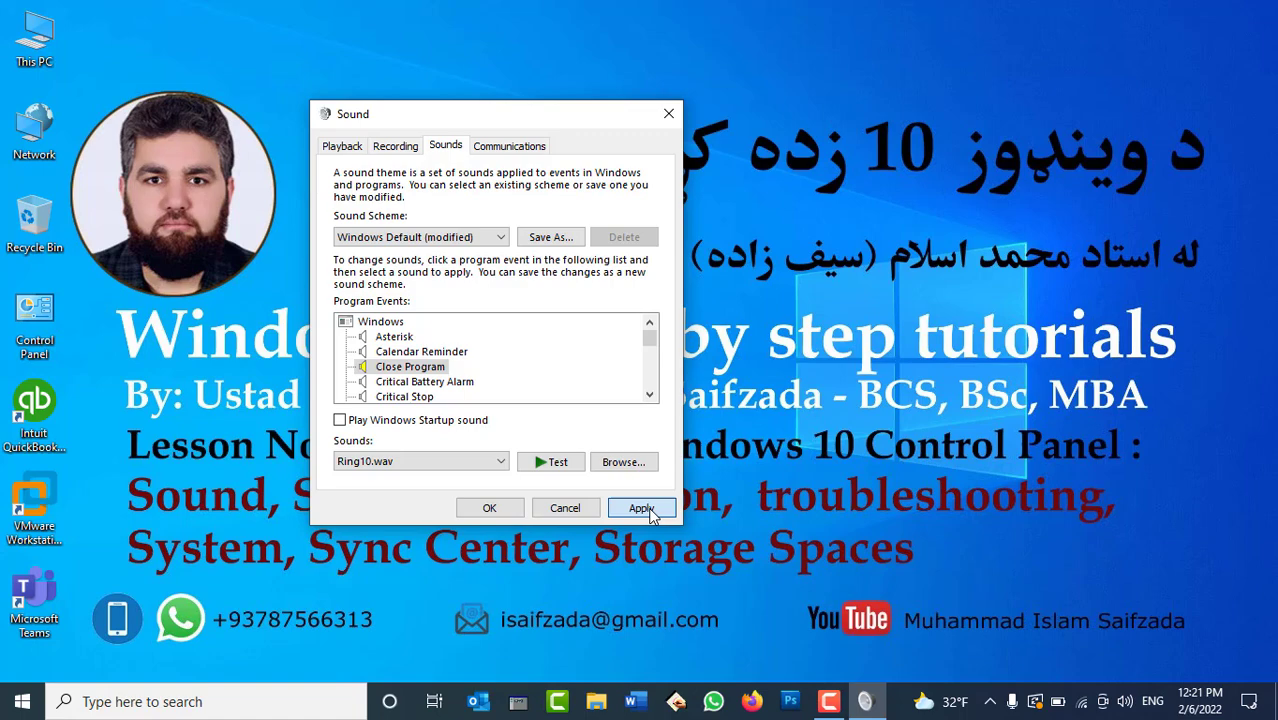
{"action": "double_click", "coordinate": [42, 38]}
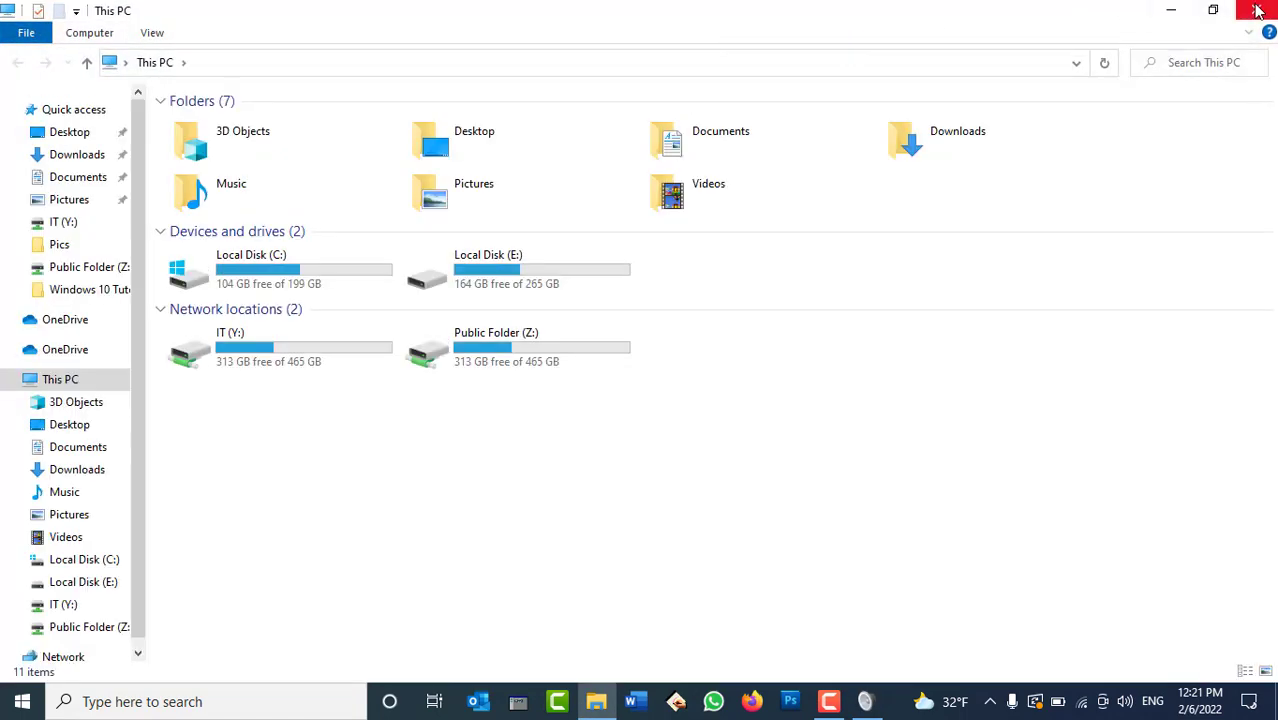
{"action": "left_click", "coordinate": [1256, 9]}
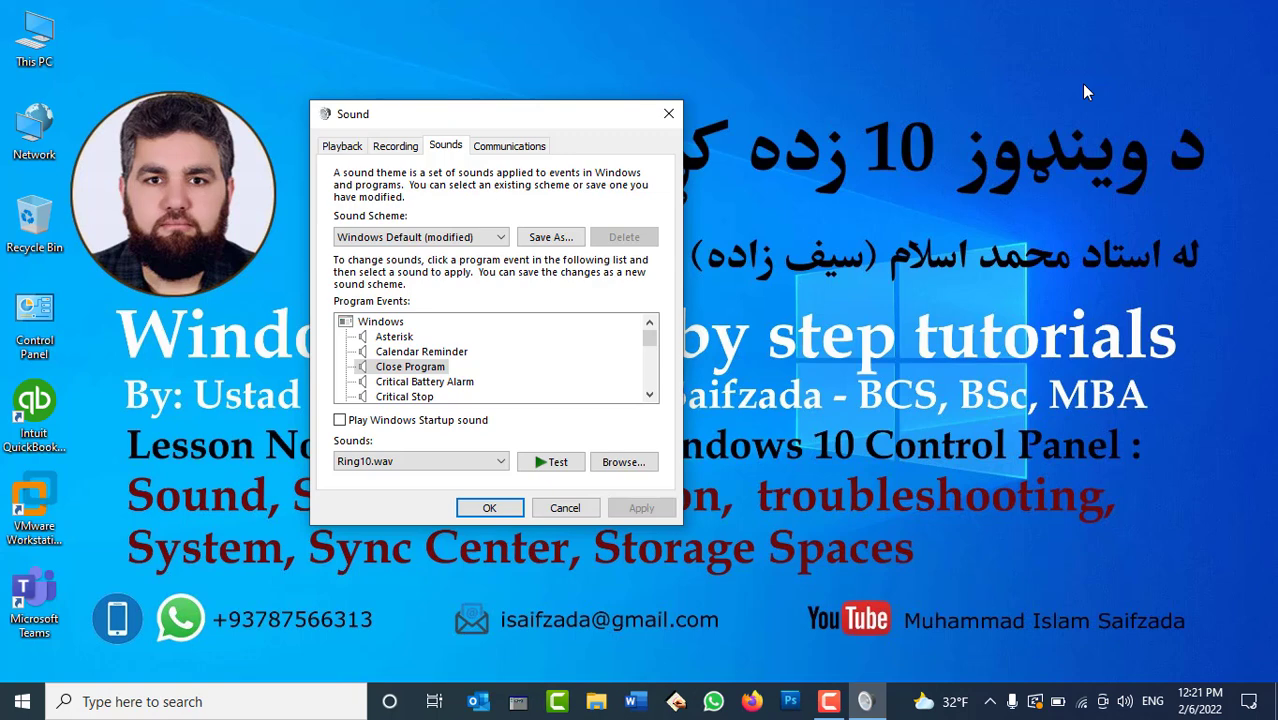
Refresh the desktop and bring the Sound dialog's sound list back up.
{"action": "right_click", "coordinate": [965, 119]}
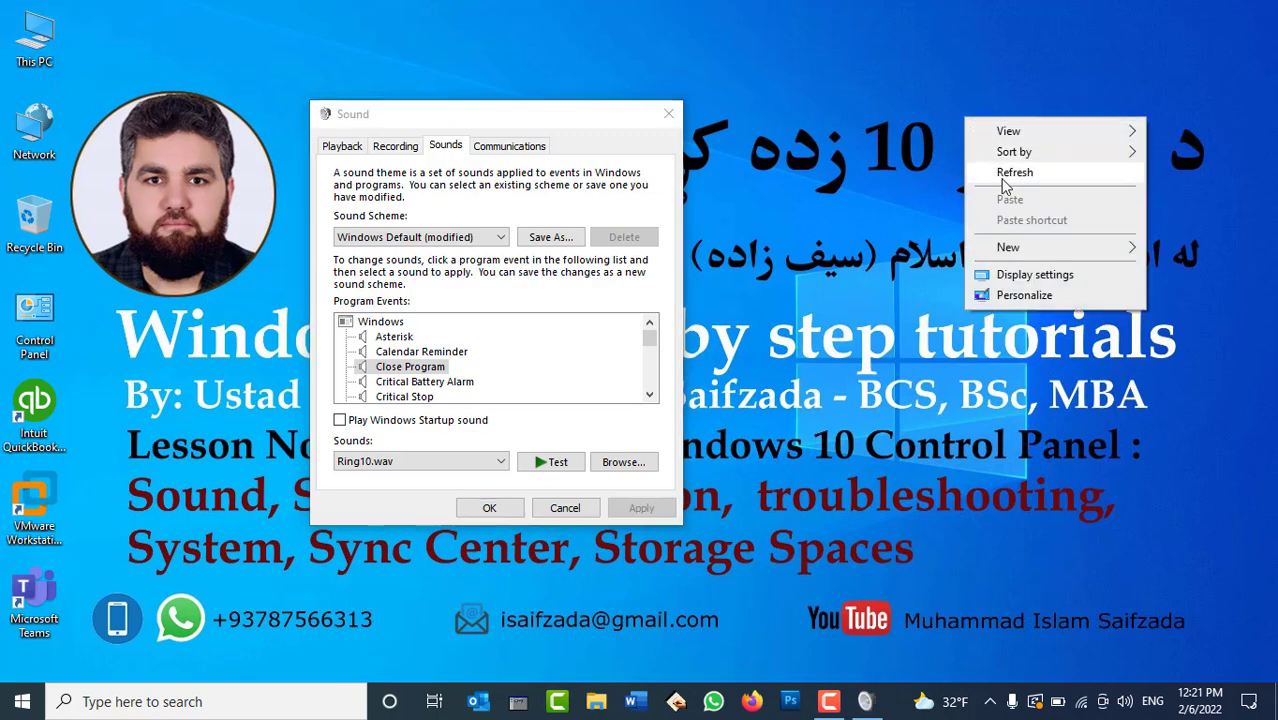
{"action": "left_click", "coordinate": [1005, 180]}
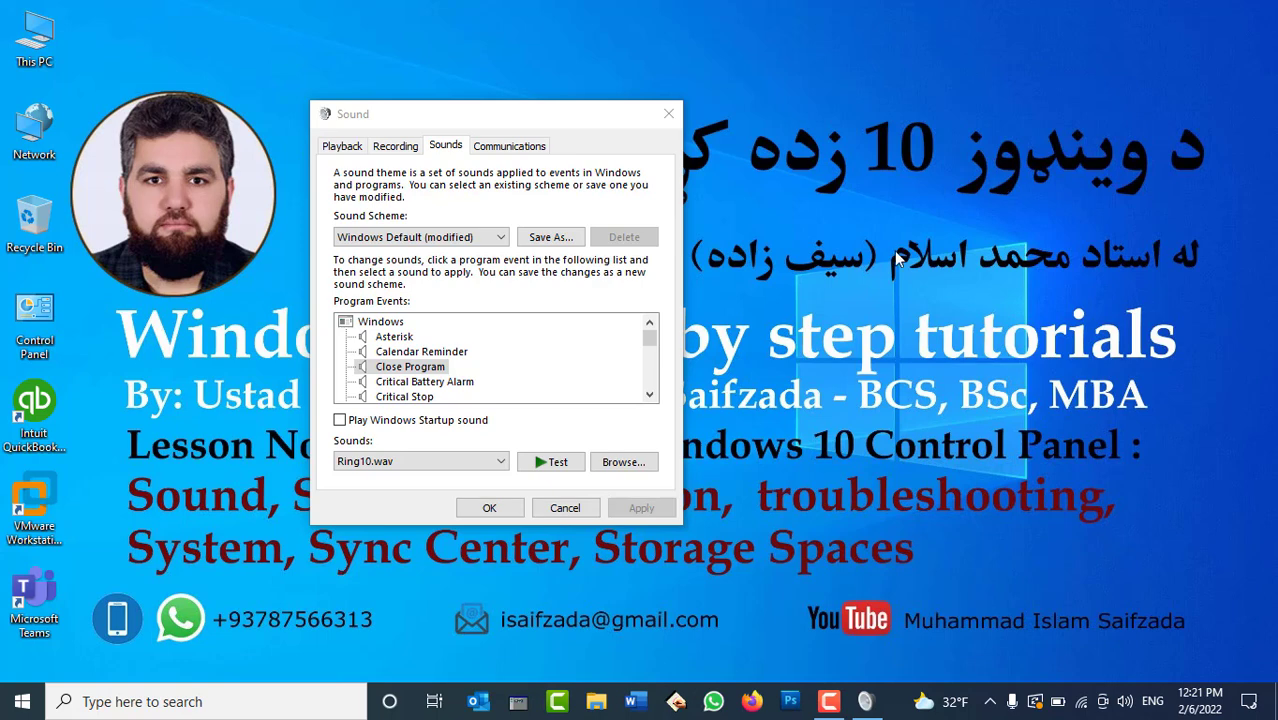
{"action": "left_click", "coordinate": [420, 368]}
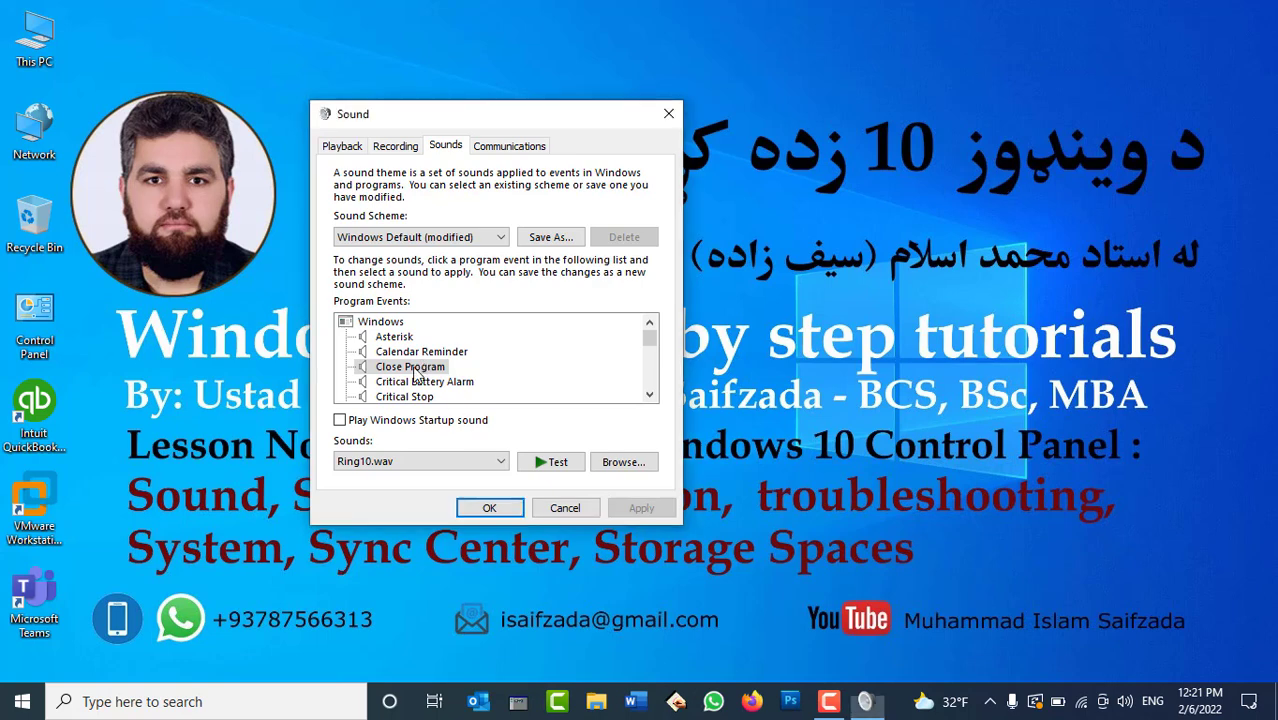
{"action": "left_click", "coordinate": [478, 462]}
Assign Windows Print complete.wav to the Close Program event and apply it.
{"action": "scroll", "coordinate": [460, 383], "scroll_direction": "down", "scroll_amount": 3}
{"action": "scroll", "coordinate": [461, 388], "scroll_direction": "down", "scroll_amount": 1}
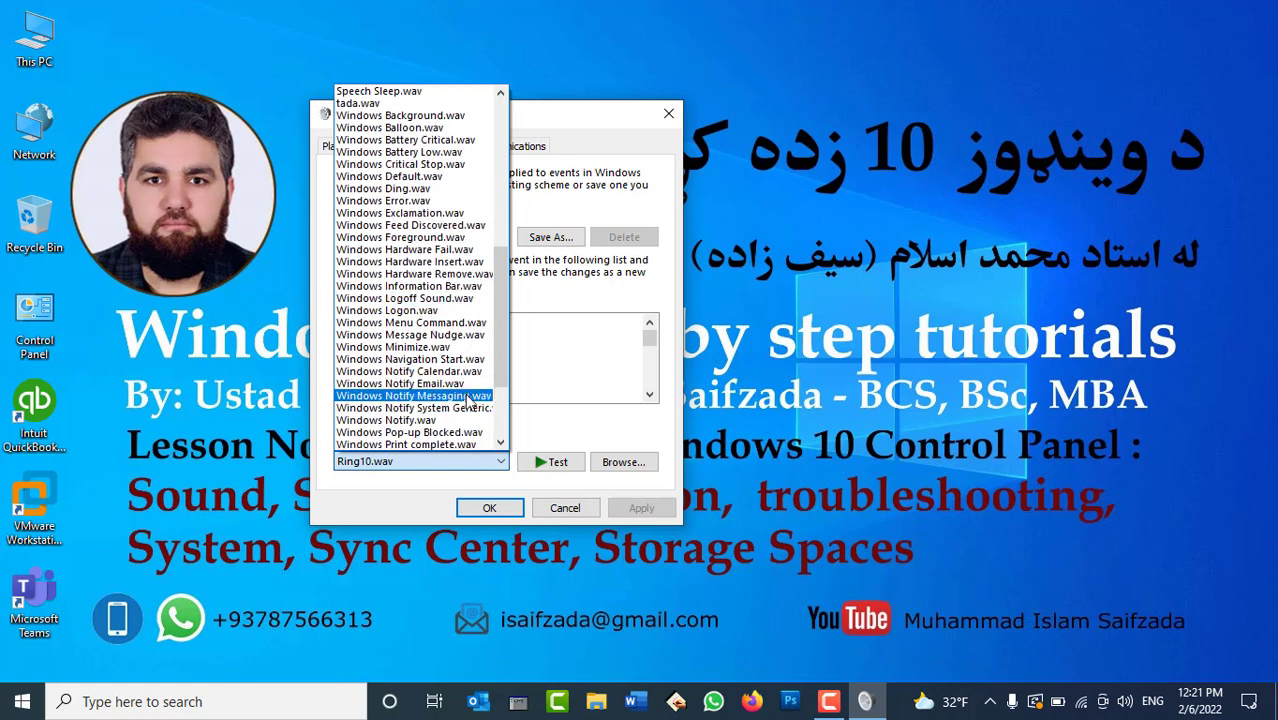
{"action": "scroll", "coordinate": [465, 428], "scroll_direction": "down", "scroll_amount": 1}
{"action": "scroll", "coordinate": [463, 430], "scroll_direction": "down", "scroll_amount": 1}
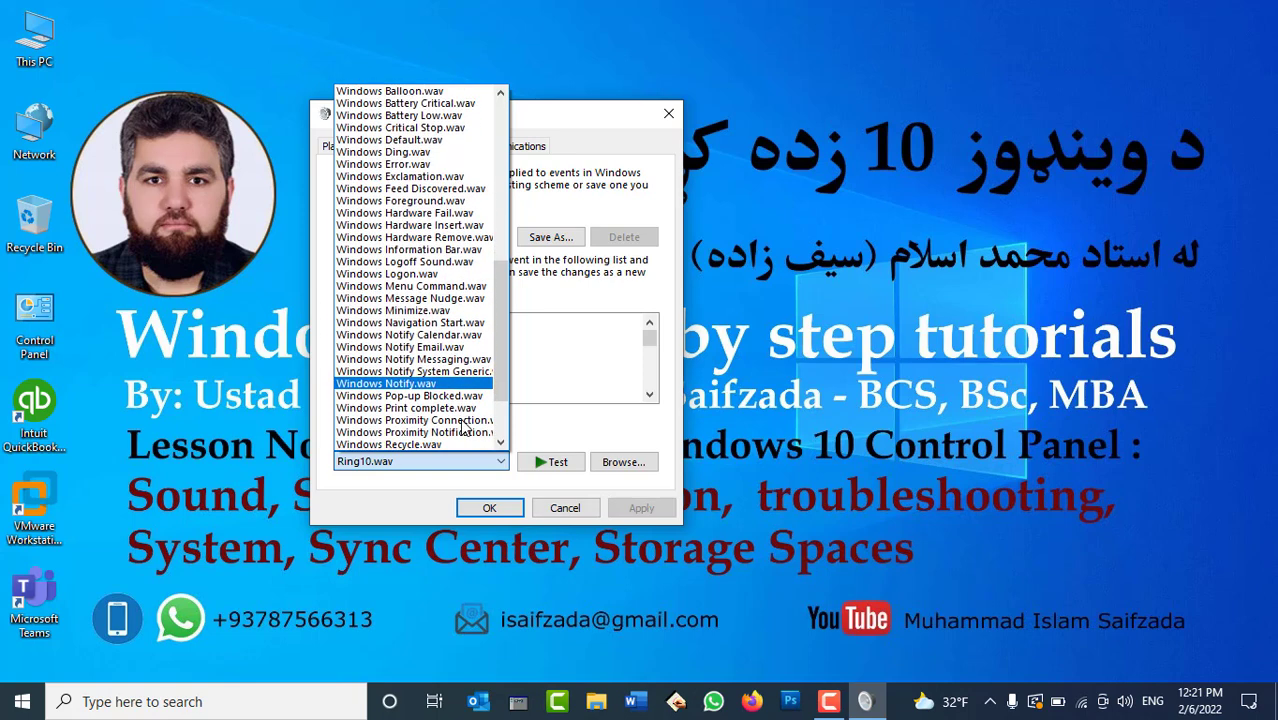
{"action": "left_click", "coordinate": [460, 410]}
{"action": "left_click", "coordinate": [630, 512]}
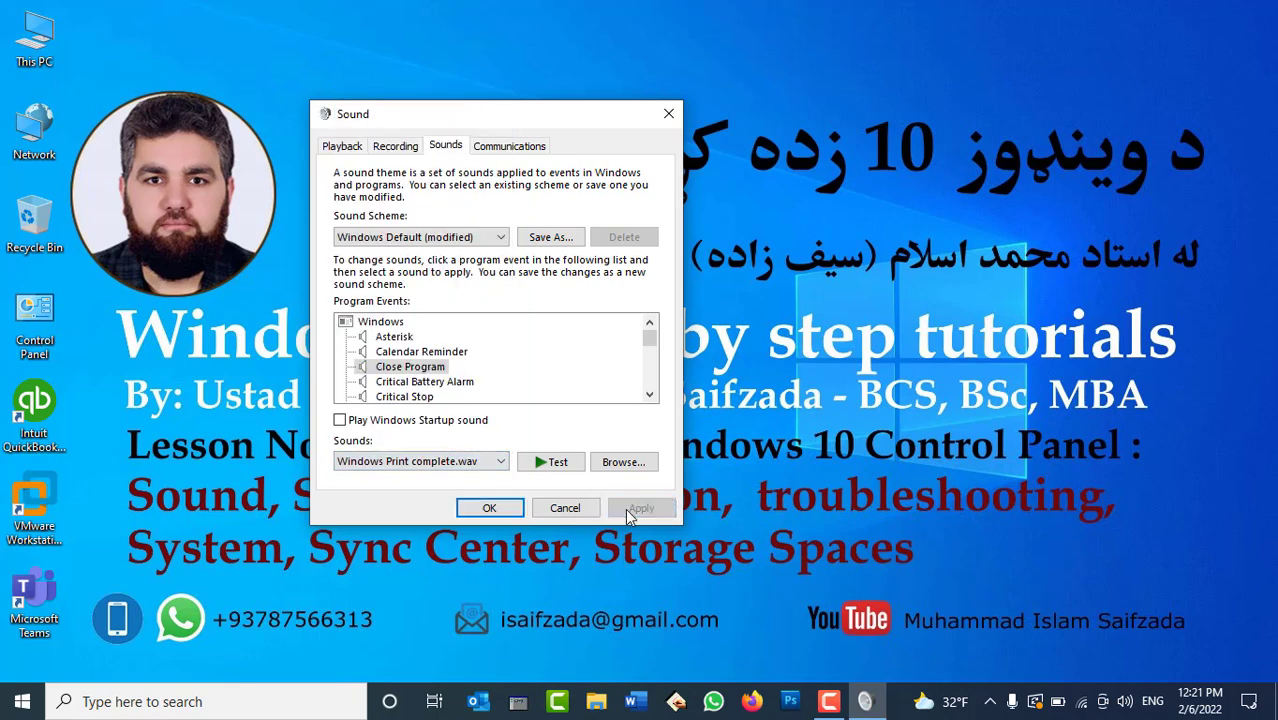
Test the new sound by opening and closing This PC.
{"action": "double_click", "coordinate": [34, 40]}
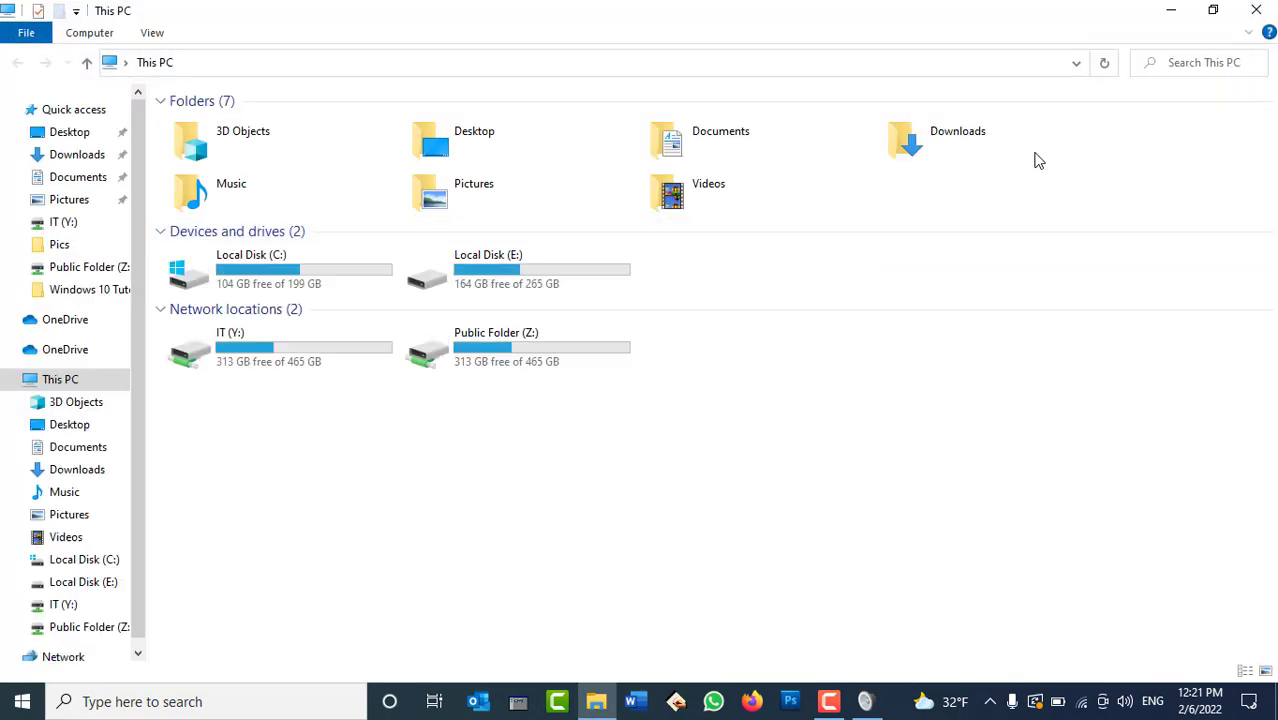
{"action": "left_click", "coordinate": [1265, 19]}
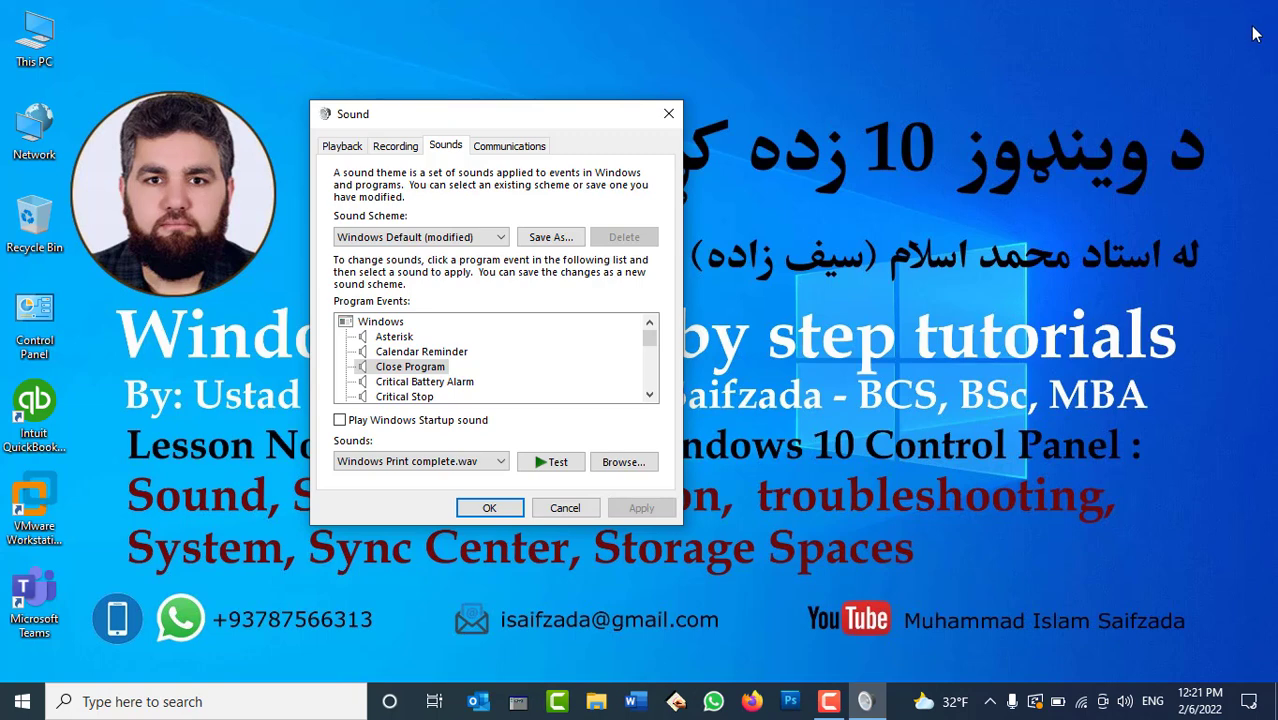
{"action": "right_click", "coordinate": [1049, 99]}
{"action": "left_click", "coordinate": [1049, 99]}
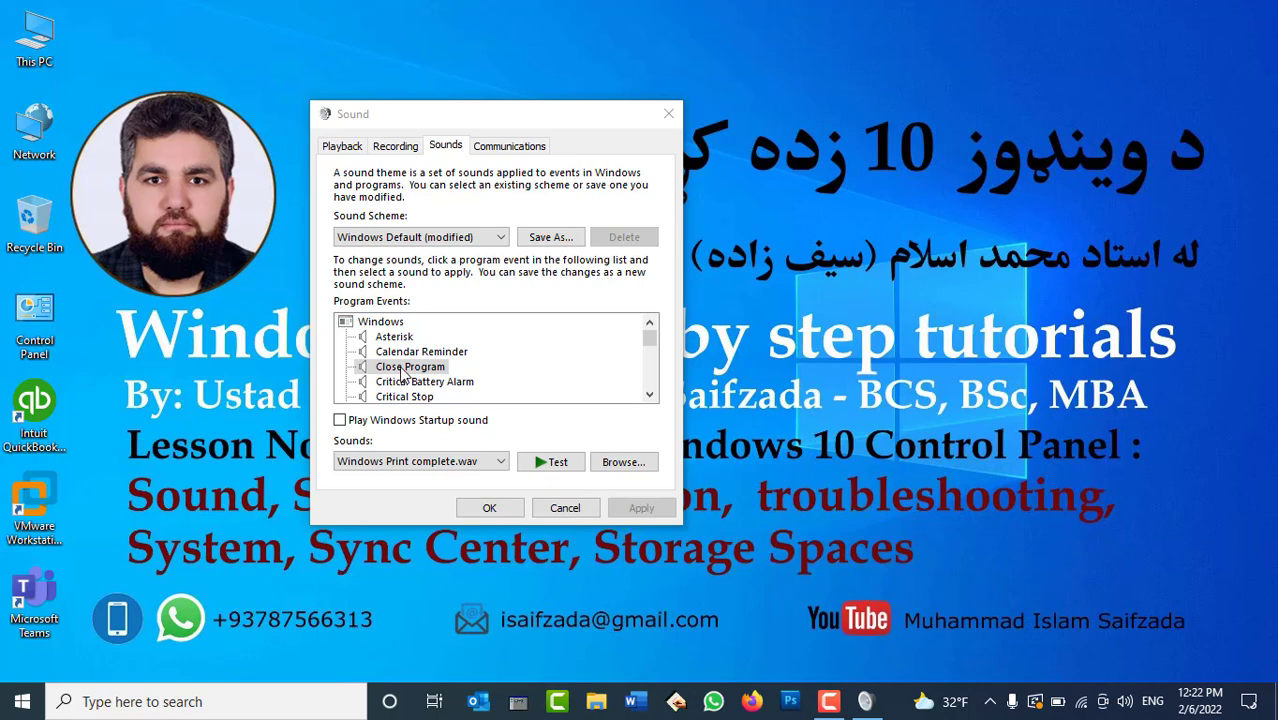
Browse the Desktop folder for a custom Close Program sound, finding no wave files.
{"action": "left_click", "coordinate": [612, 468]}
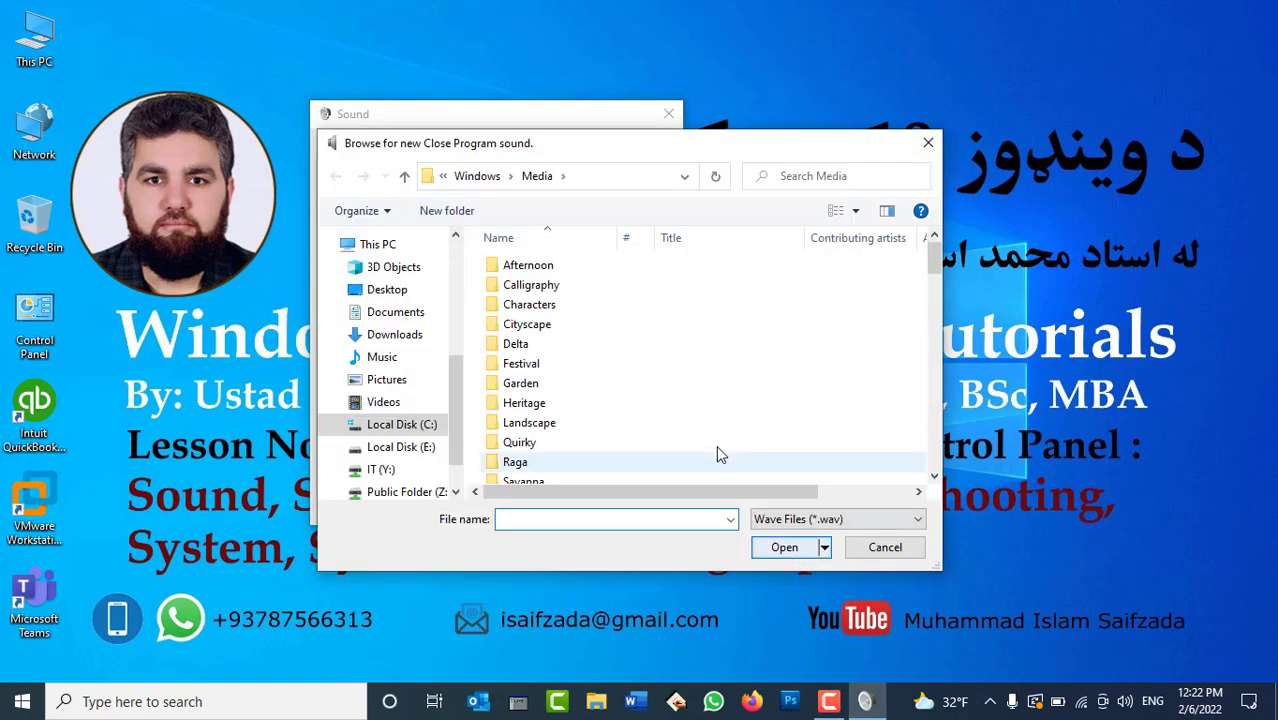
{"action": "left_click", "coordinate": [378, 296]}
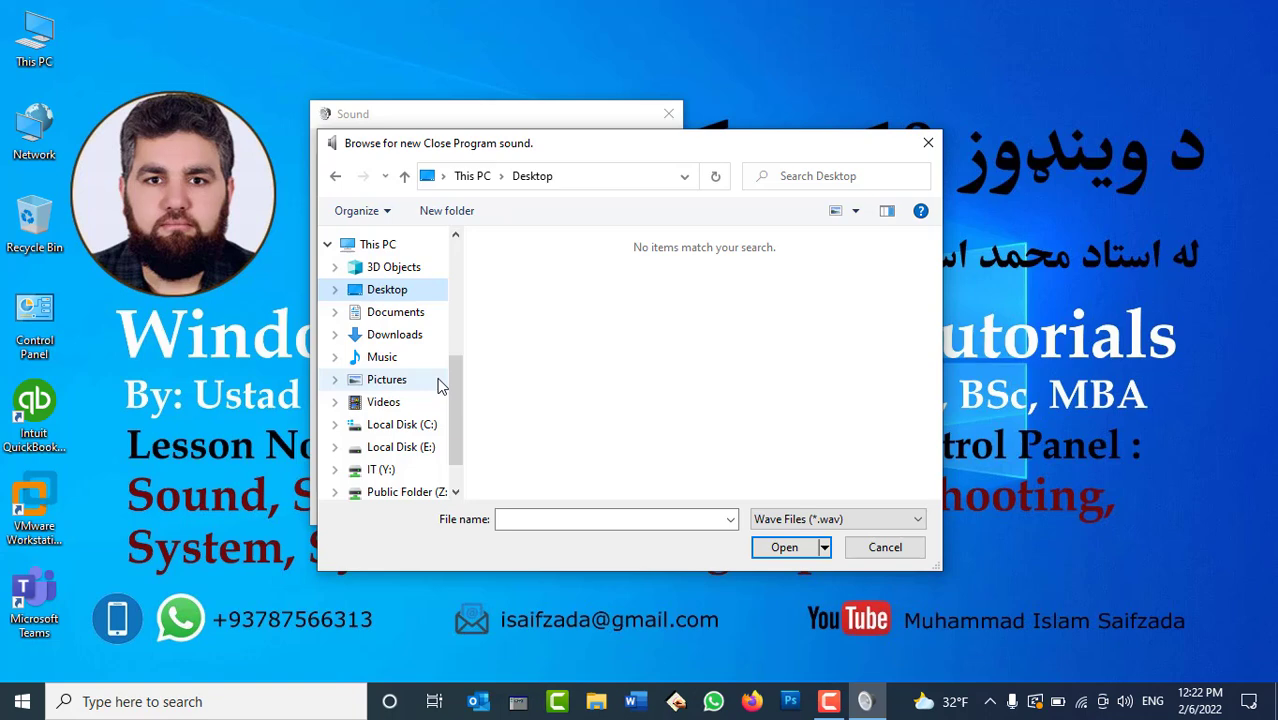
{"action": "left_click", "coordinate": [888, 550]}
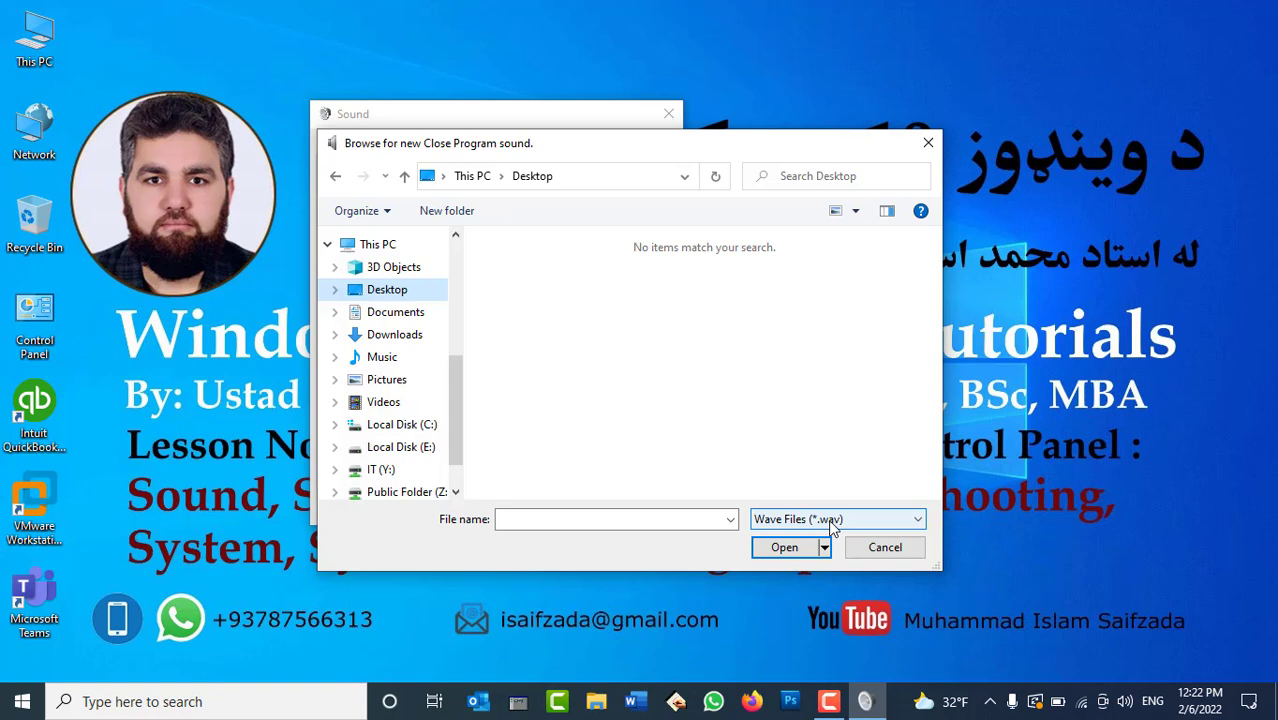
Cancel the file browser and set Close Program's sound to (None), then apply.
{"action": "left_click", "coordinate": [886, 546]}
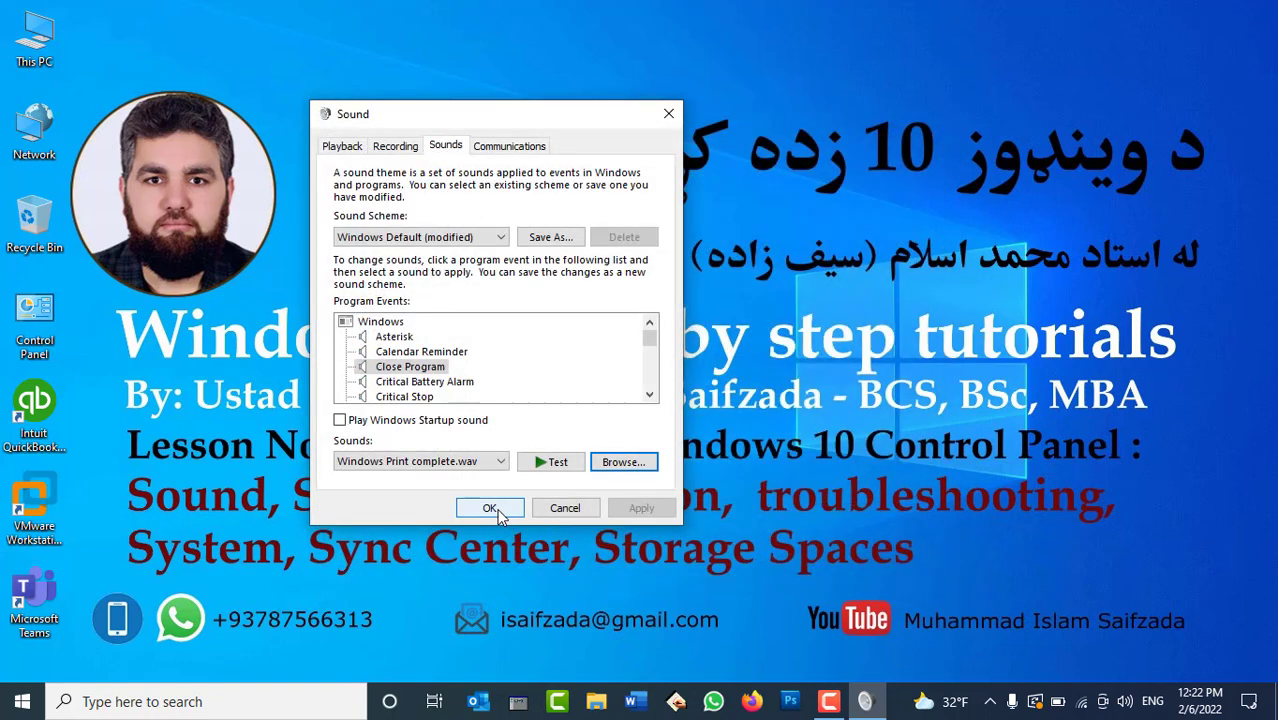
{"action": "left_click", "coordinate": [416, 368]}
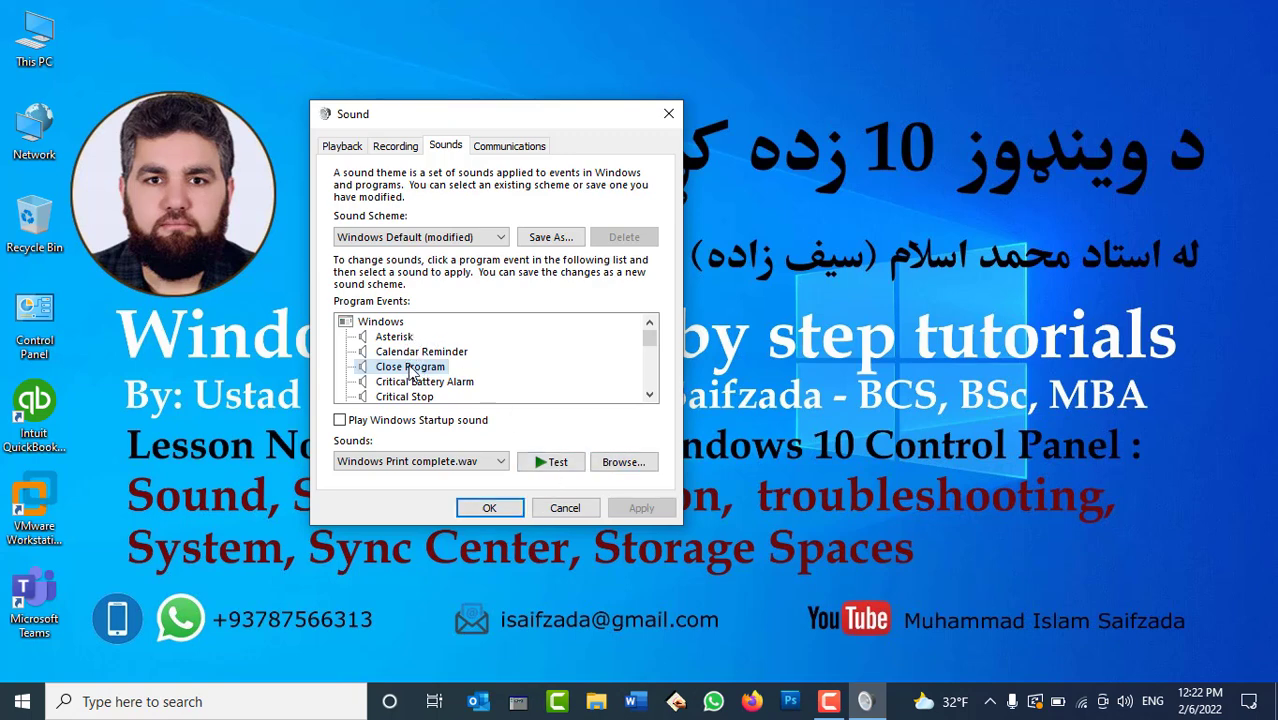
{"action": "left_click", "coordinate": [433, 461]}
{"action": "scroll", "coordinate": [445, 370], "scroll_direction": "up", "scroll_amount": 15}
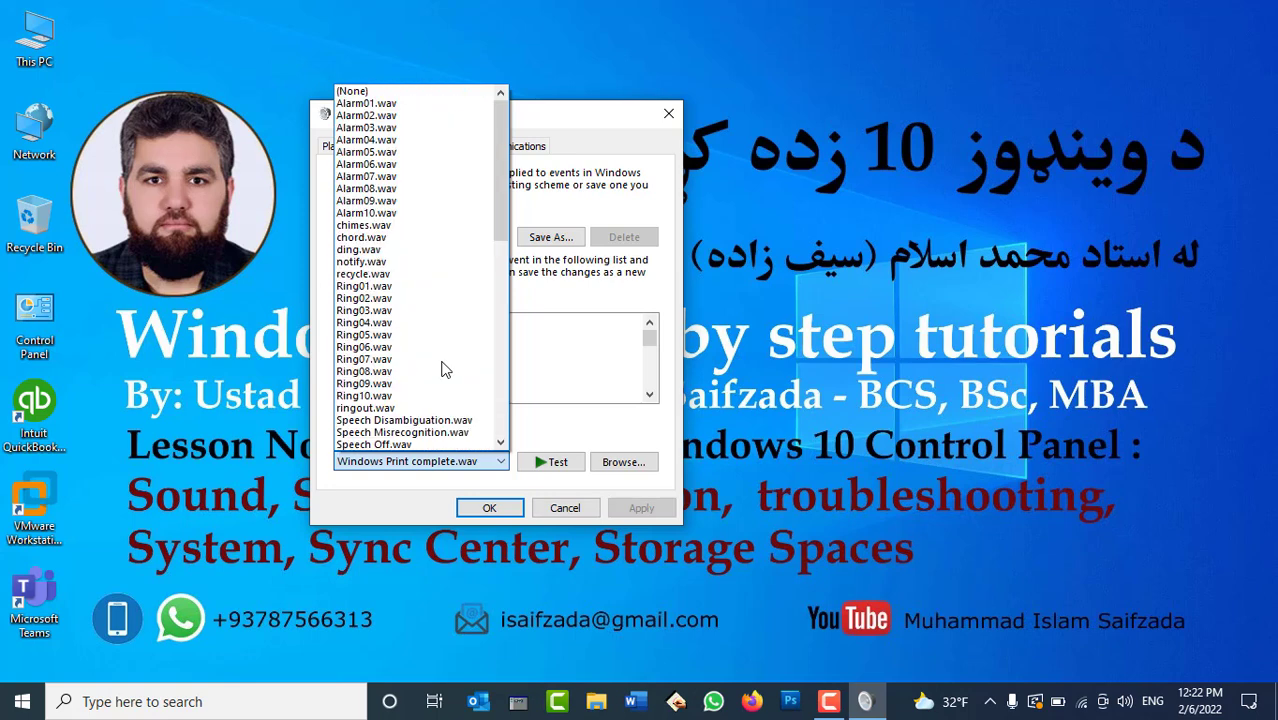
{"action": "left_click", "coordinate": [380, 91]}
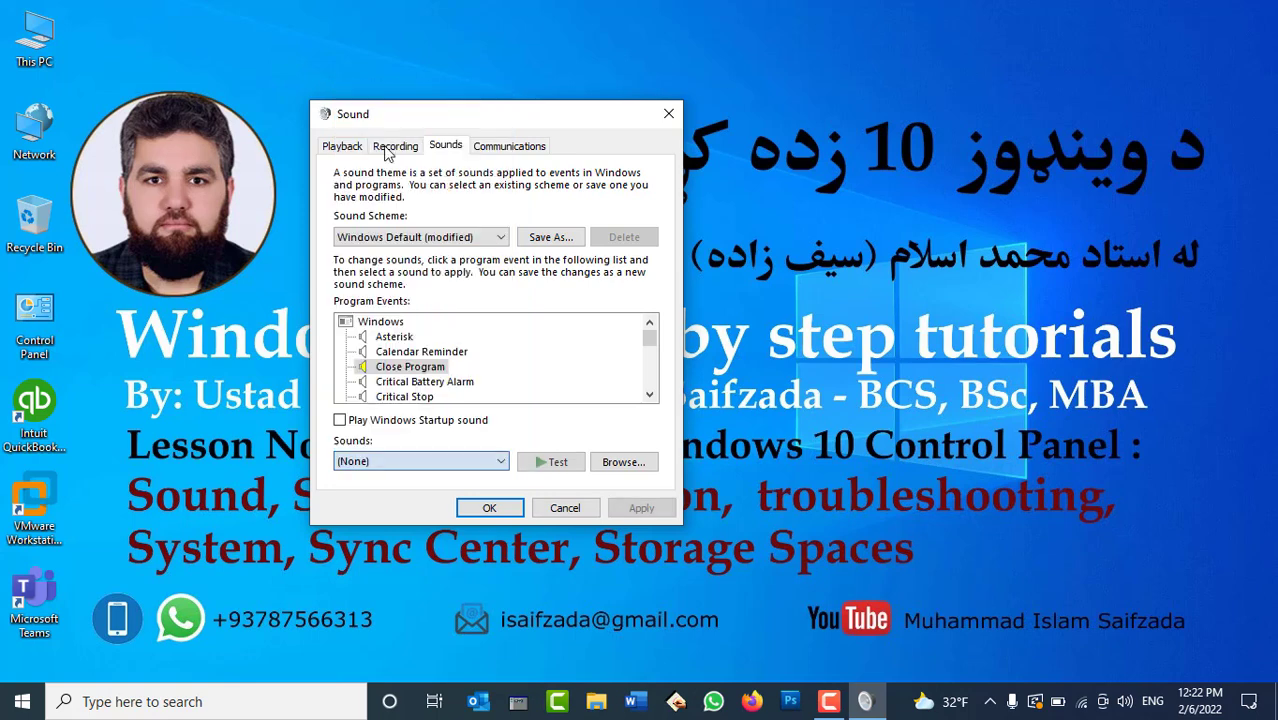
{"action": "left_click", "coordinate": [641, 507]}
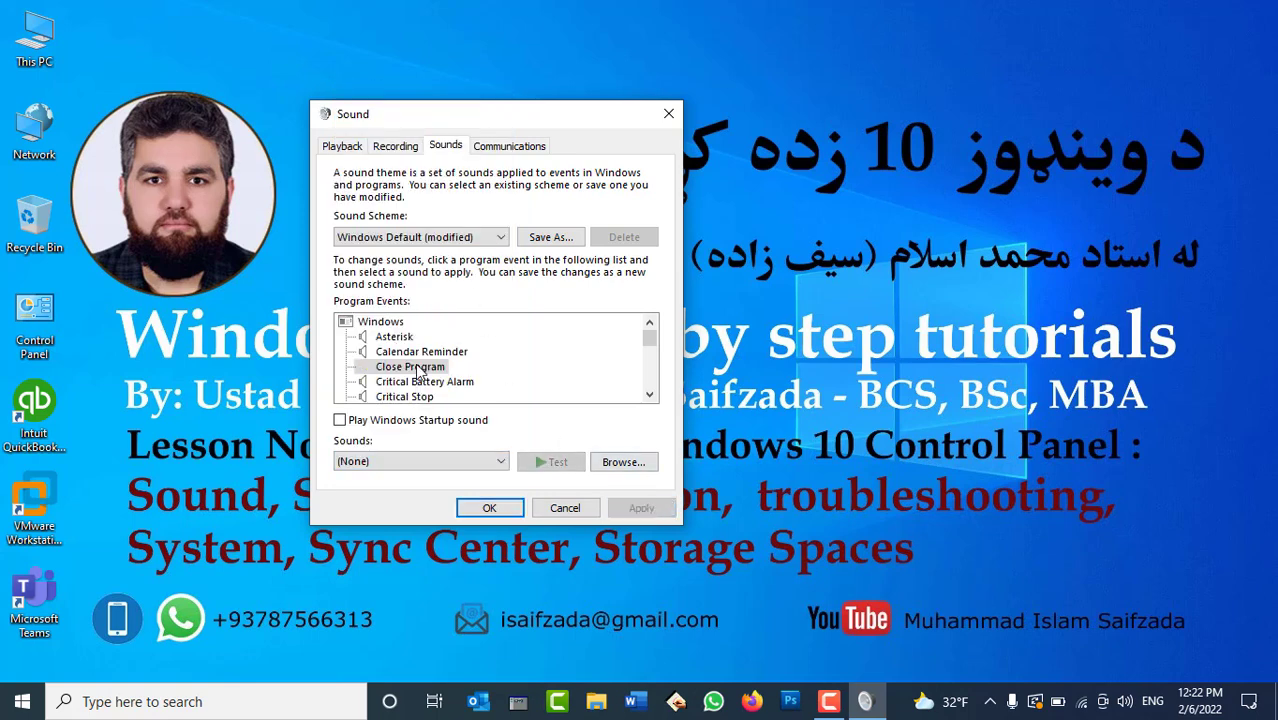
Preview the Device Connect sound, keeping Windows Hardware Insert.wav.
{"action": "scroll", "coordinate": [422, 375], "scroll_direction": "down", "scroll_amount": 2}
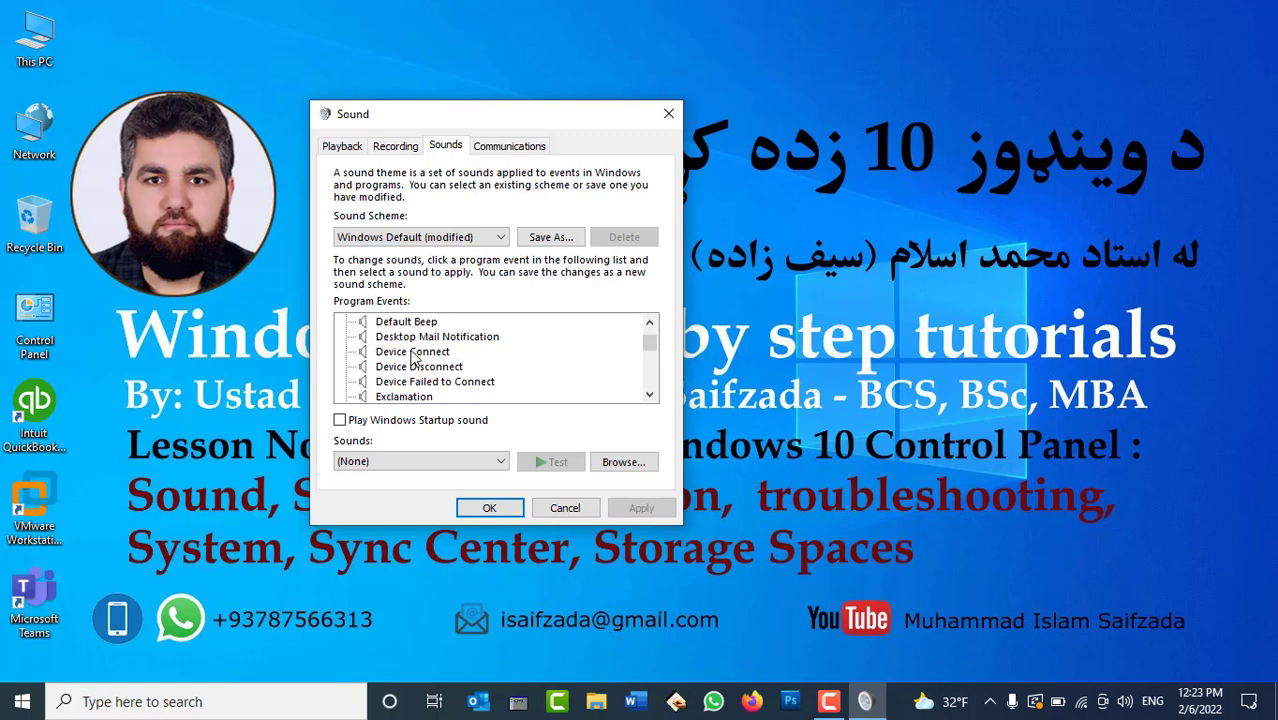
{"action": "left_click", "coordinate": [413, 354]}
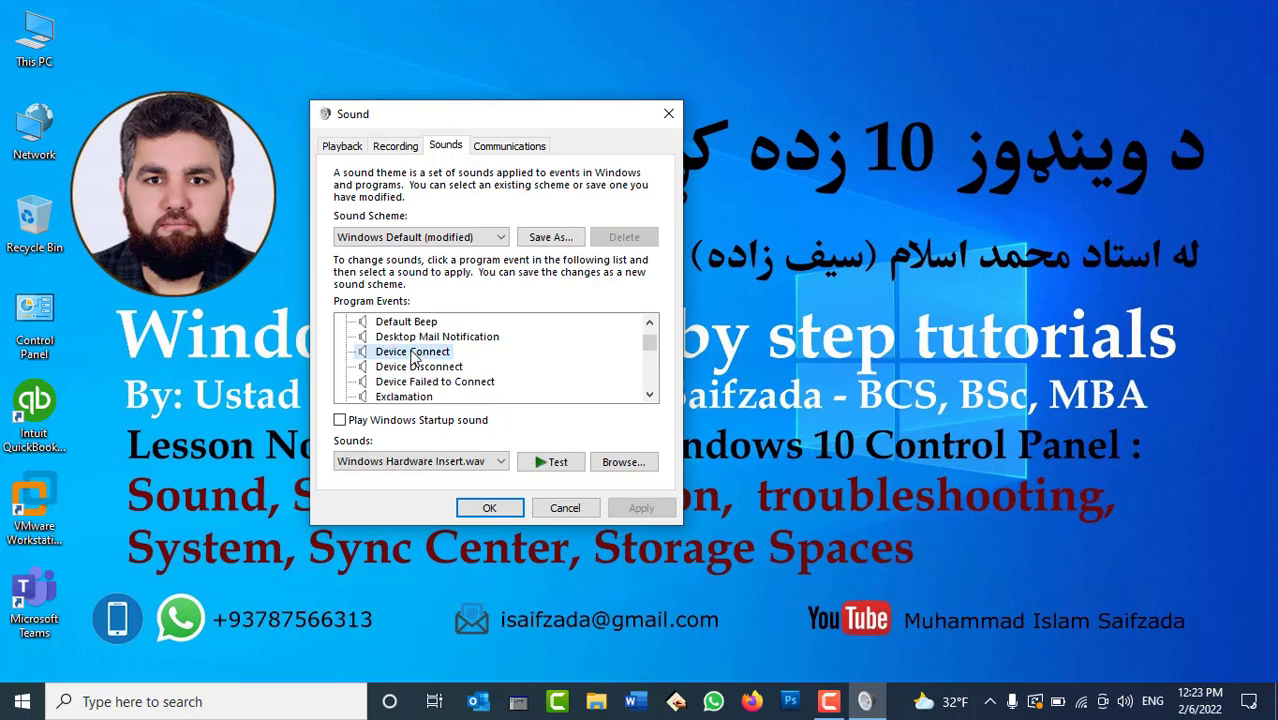
{"action": "left_click", "coordinate": [545, 465]}
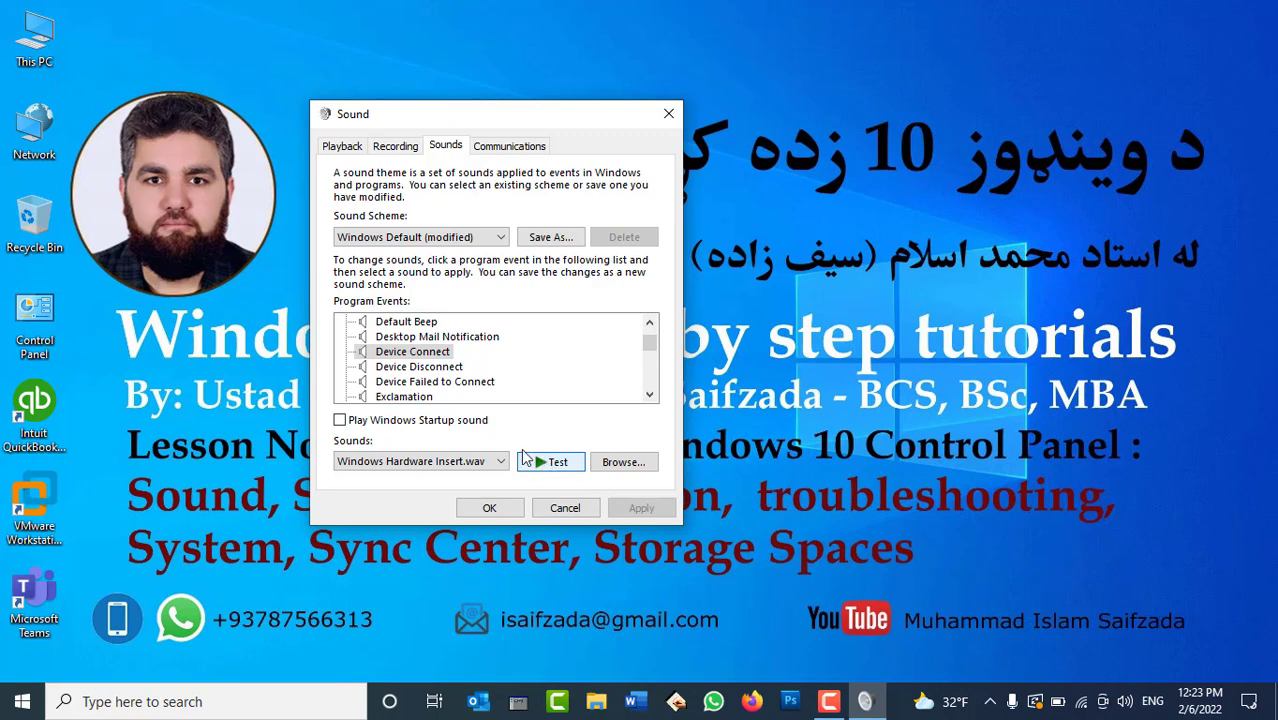
{"action": "left_click", "coordinate": [499, 468]}
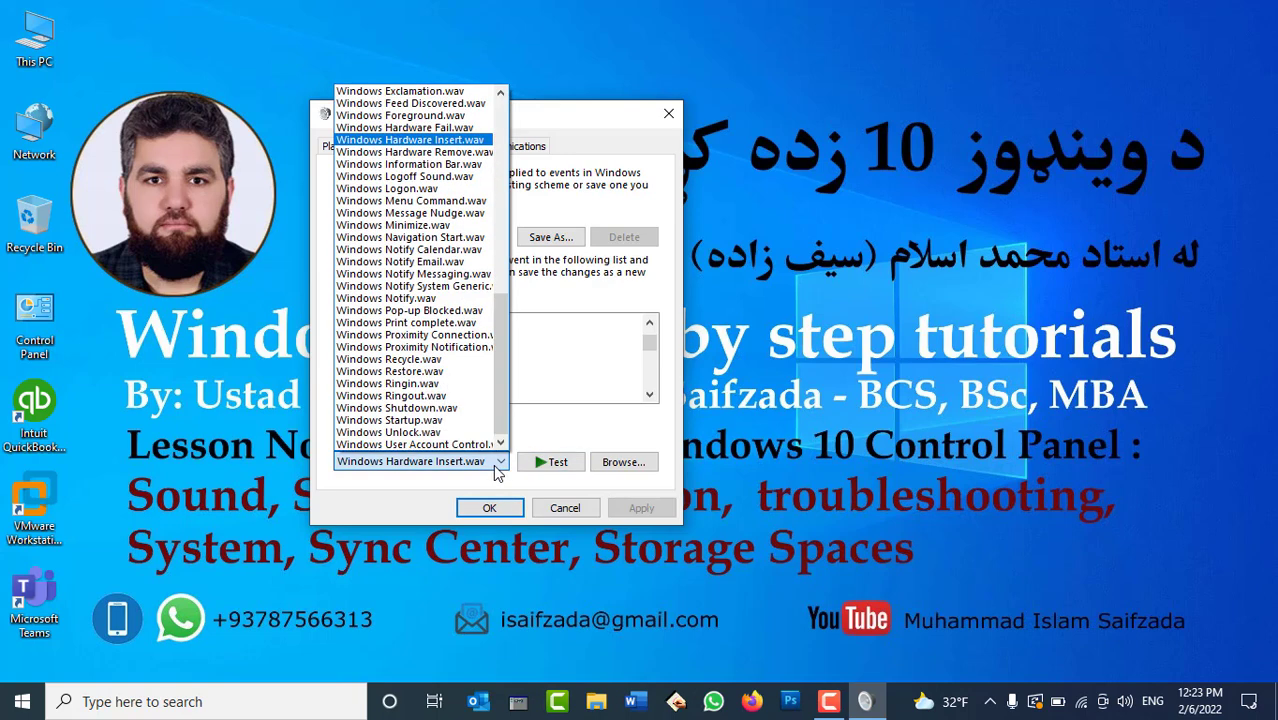
{"action": "left_click", "coordinate": [498, 470]}
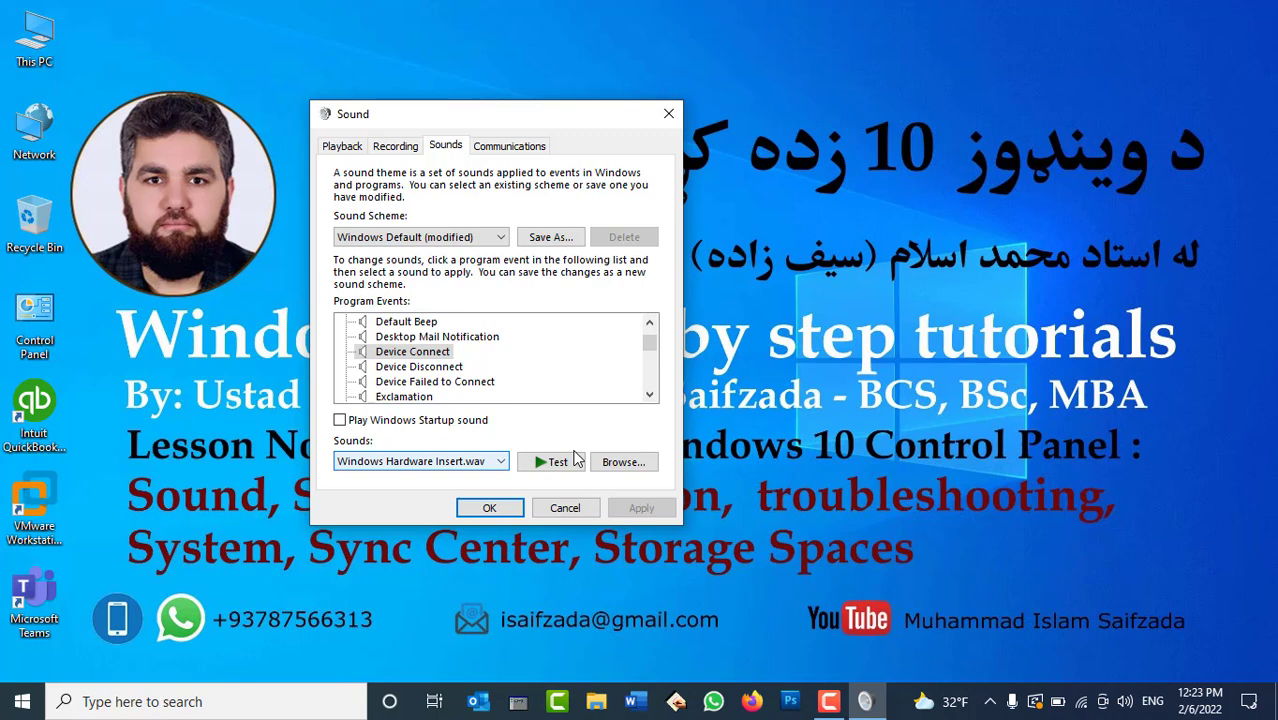
Set Communications activity to 'Mute all other sounds', apply, and close with OK.
{"action": "left_click", "coordinate": [488, 148]}
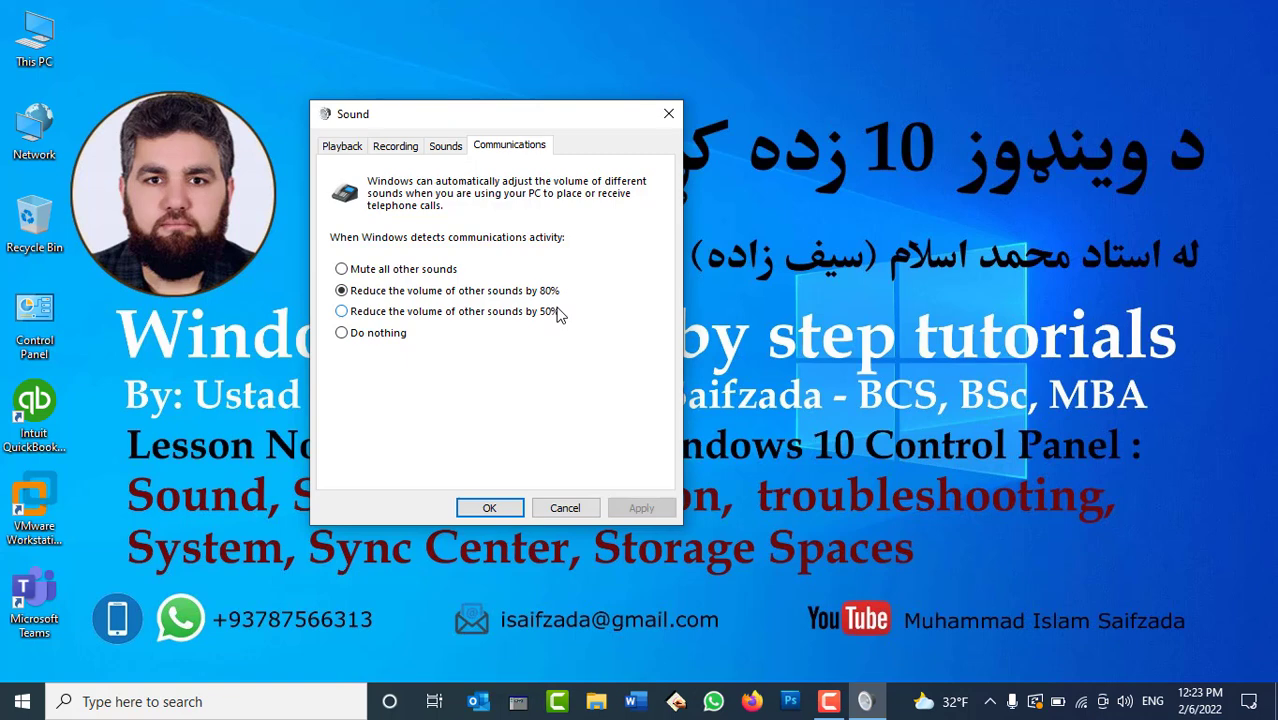
{"action": "left_click", "coordinate": [397, 274]}
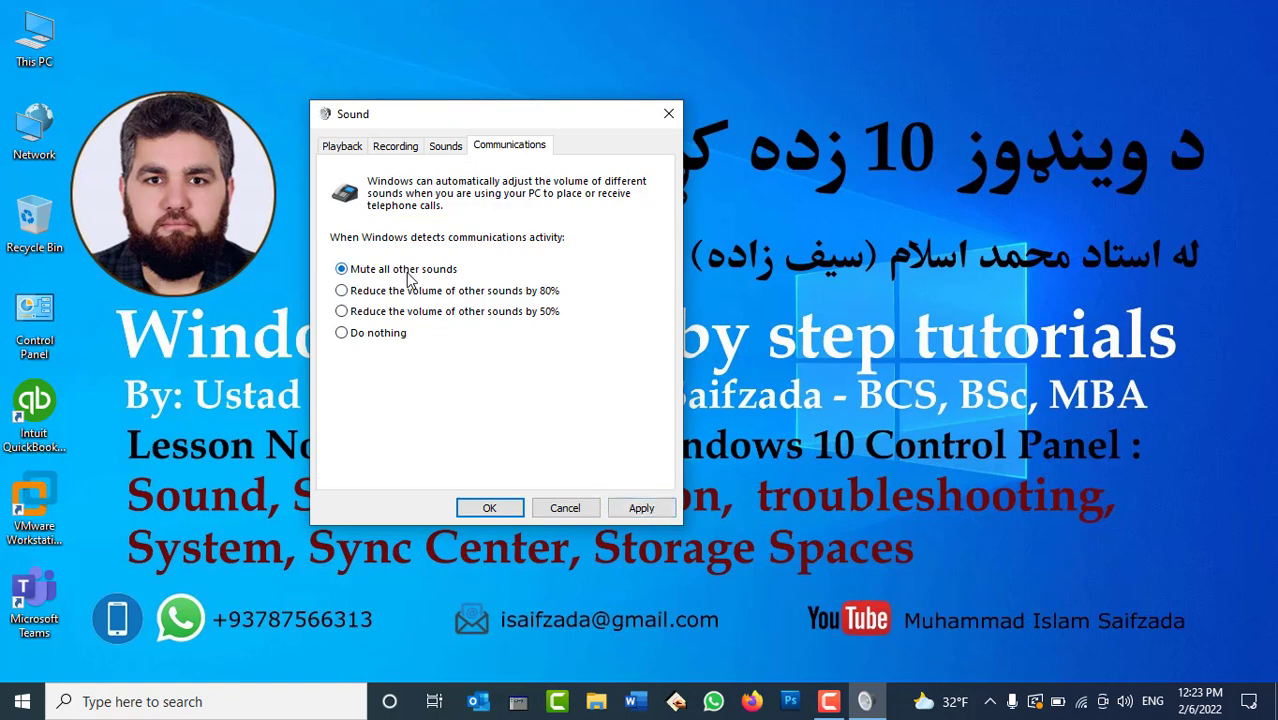
{"action": "left_click", "coordinate": [640, 510]}
{"action": "left_click", "coordinate": [490, 508]}
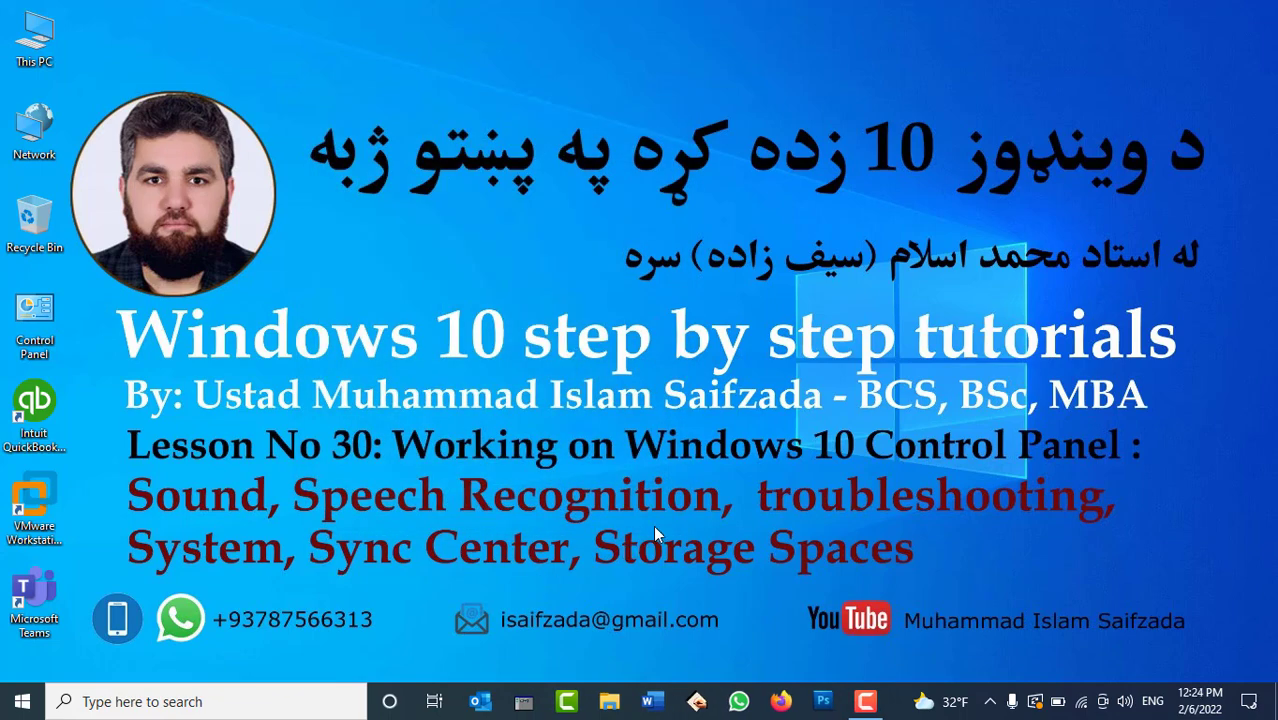
Open Control Panel from the desktop and lower the system volume to 12.
{"action": "double_click", "coordinate": [34, 320]}
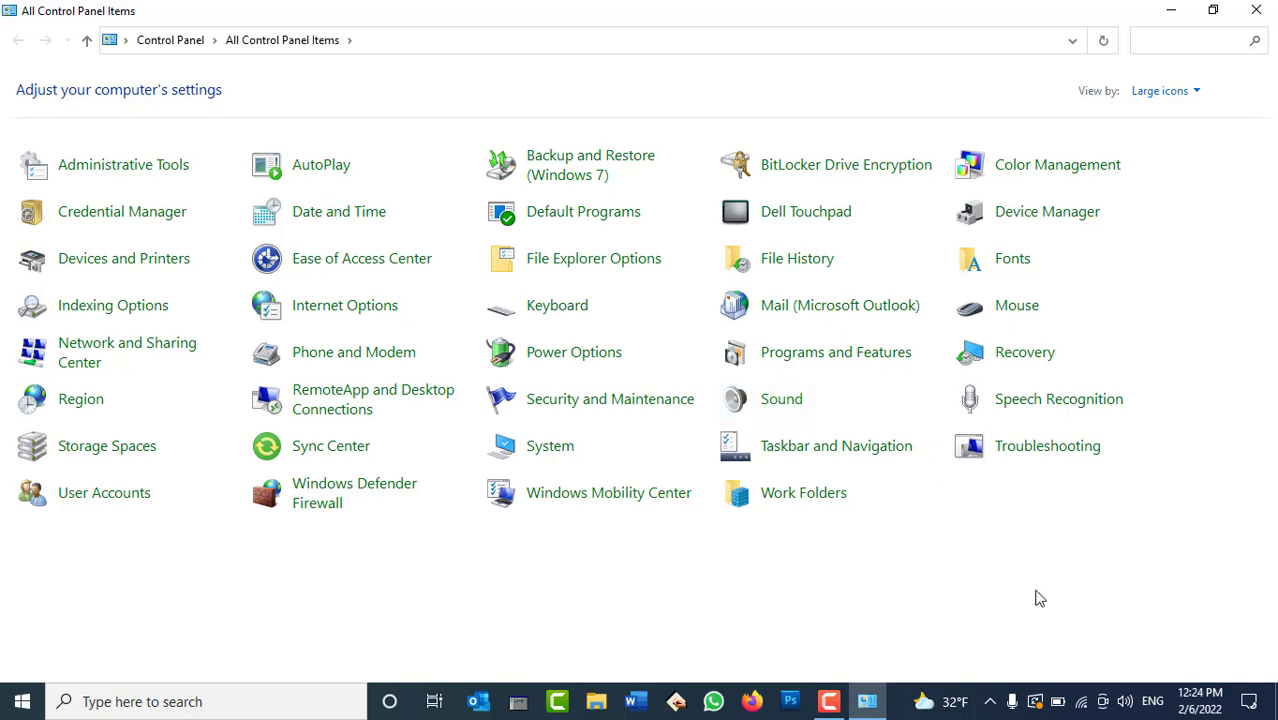
{"action": "left_click", "coordinate": [1127, 705]}
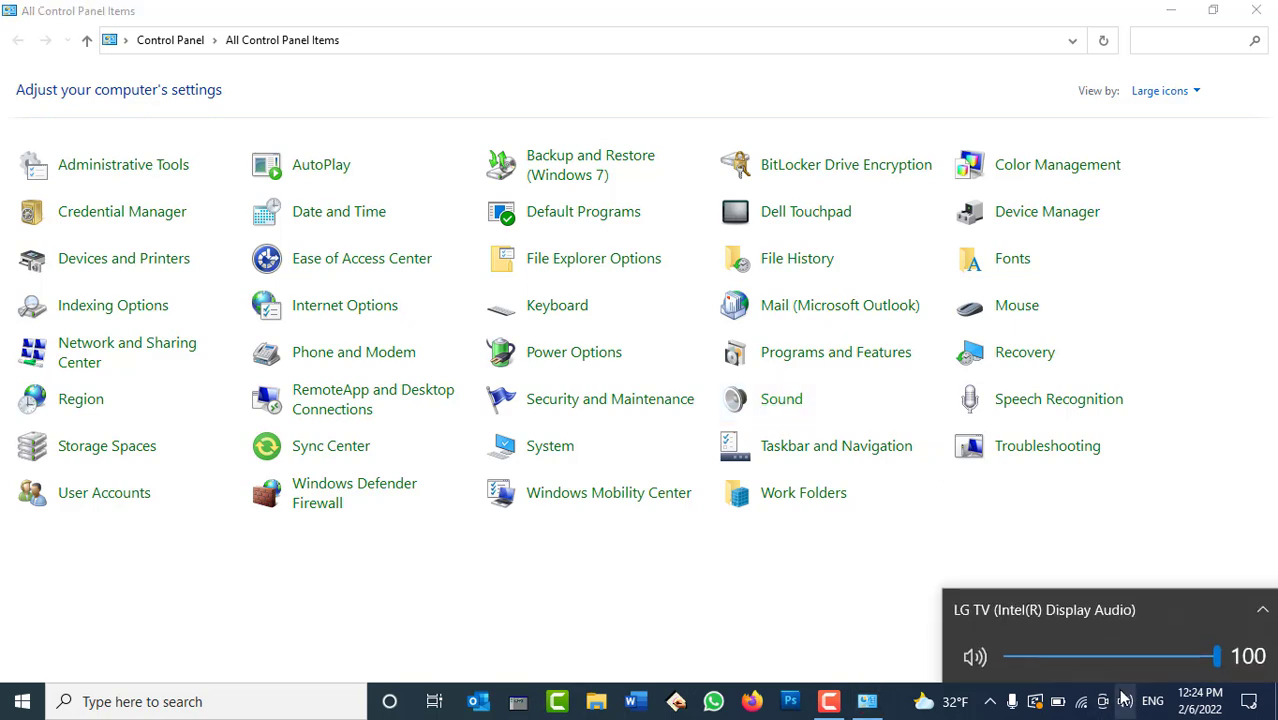
{"action": "left_click_drag", "start_coordinate": [1098, 668], "coordinate": [1035, 686]}
{"action": "scroll", "coordinate": [1172, 645], "scroll_direction": "up", "scroll_amount": 20}
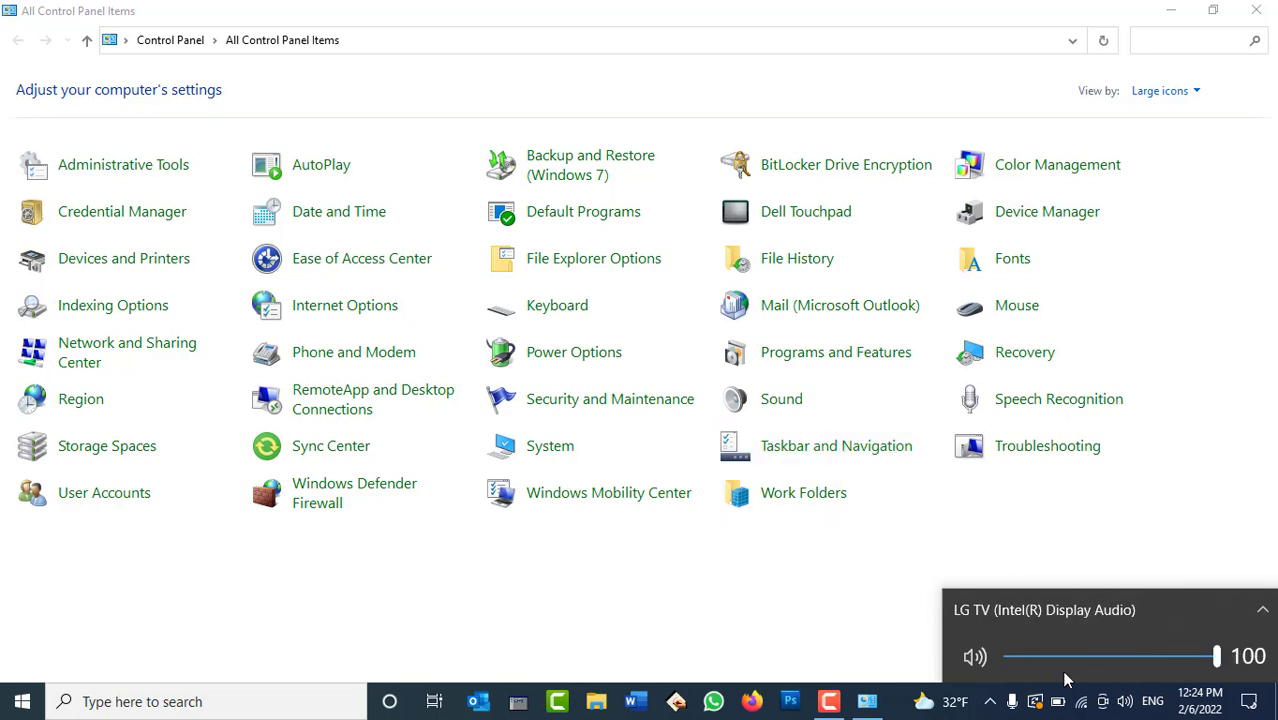
Open the Sounds settings from the speaker icon and cancel without changes.
{"action": "right_click", "coordinate": [1125, 705]}
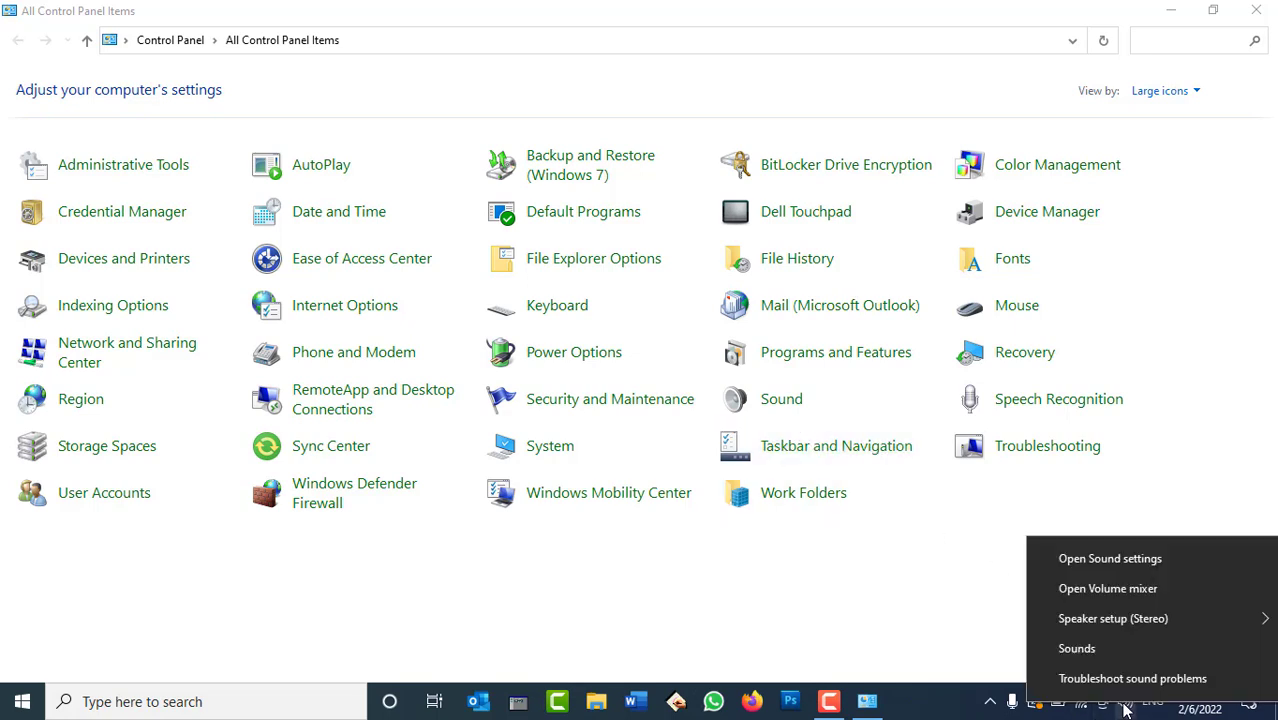
{"action": "left_click", "coordinate": [1093, 652]}
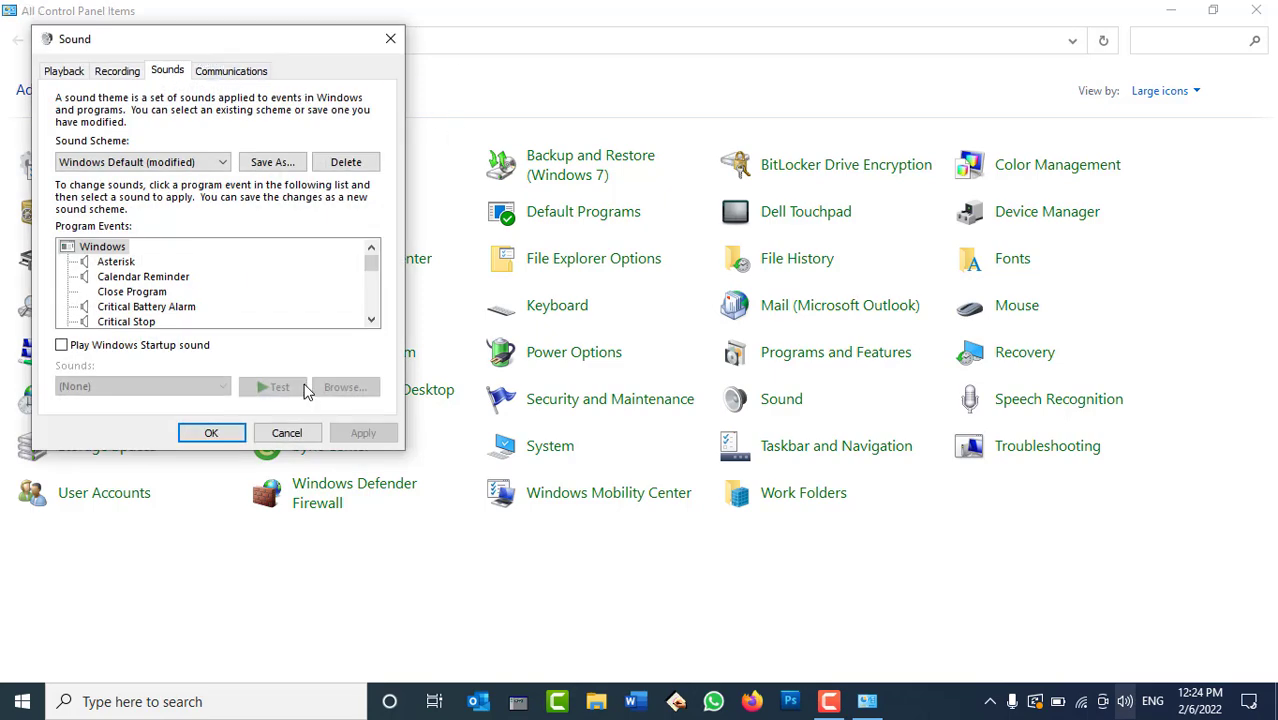
{"action": "left_click", "coordinate": [286, 432]}
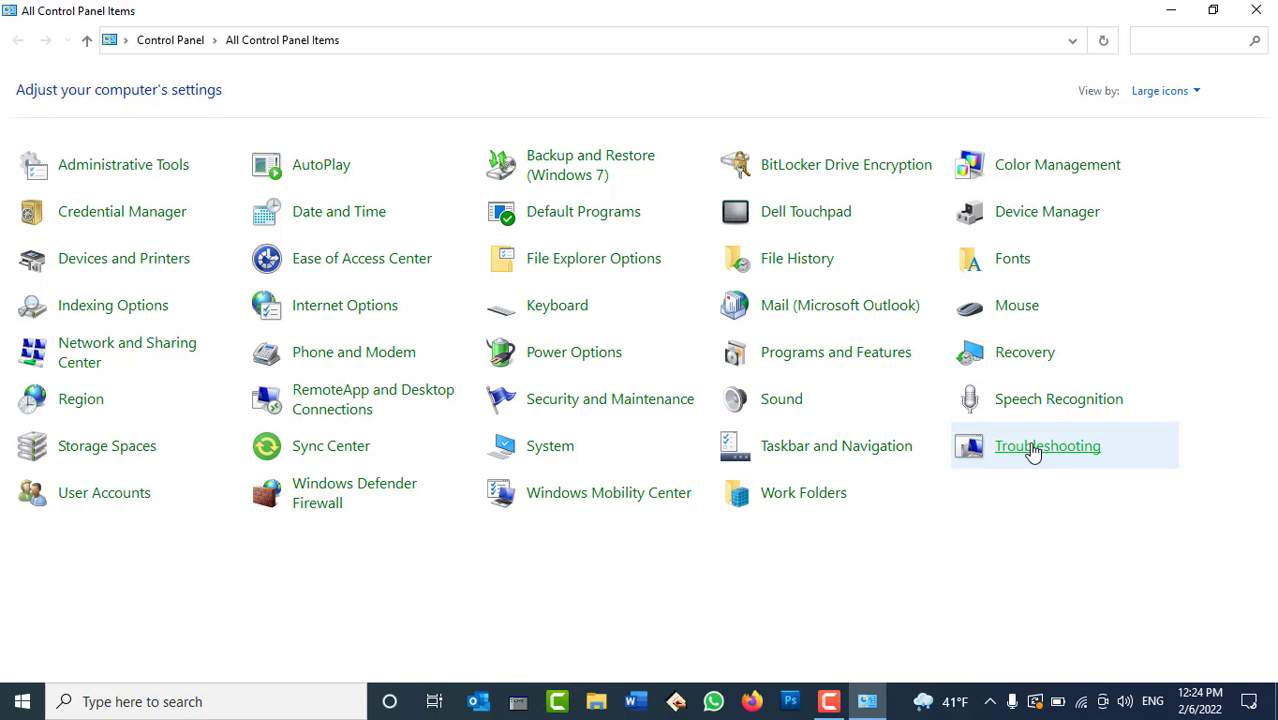
Open Troubleshooting and view all troubleshooters, from Background Intelligent Transfer Service to Windows Update.
{"action": "left_click", "coordinate": [1034, 452]}
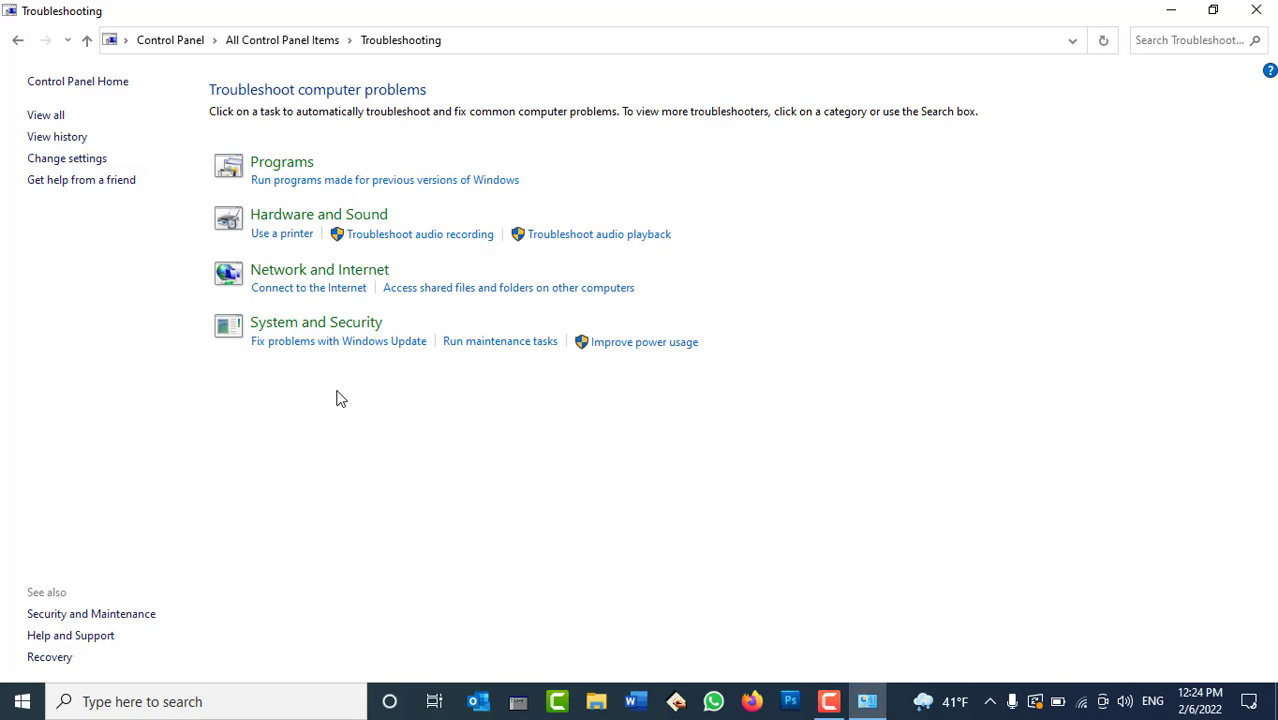
{"action": "left_click", "coordinate": [40, 115]}
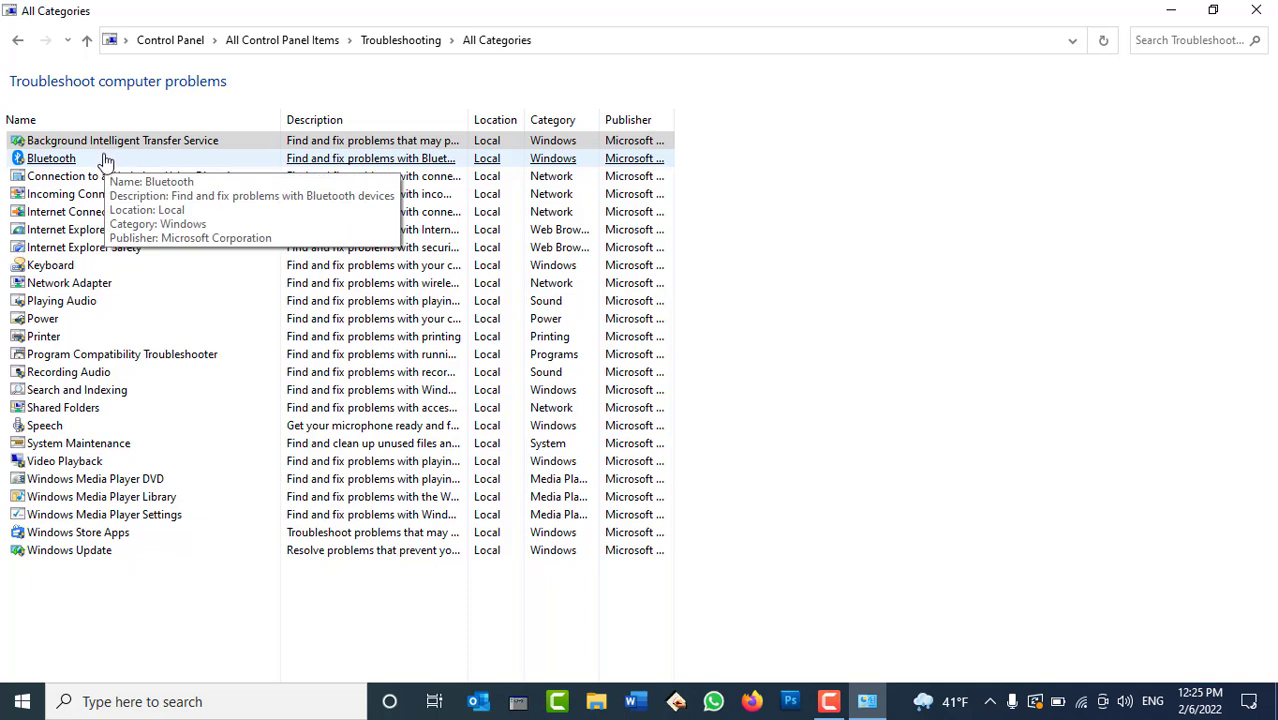
Launch the Bluetooth troubleshooter, cancel it, and go back to the main Troubleshooting page.
{"action": "left_click", "coordinate": [106, 162]}
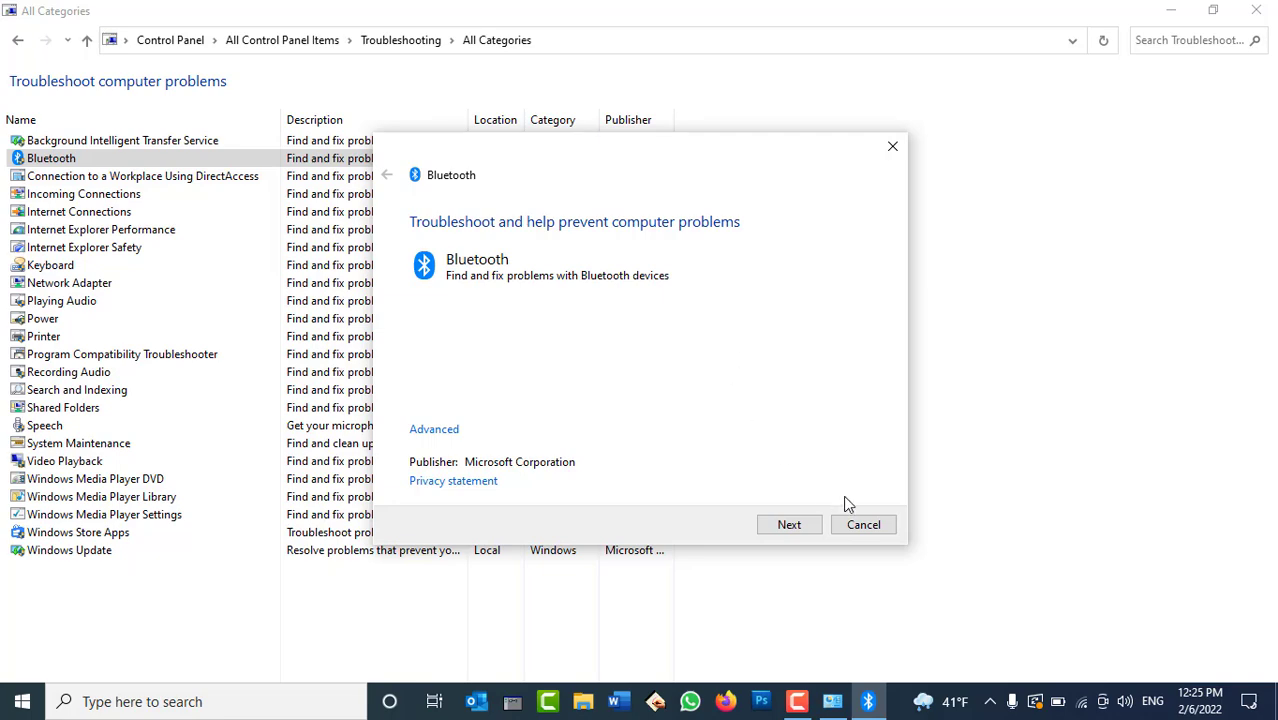
{"action": "left_click", "coordinate": [864, 526]}
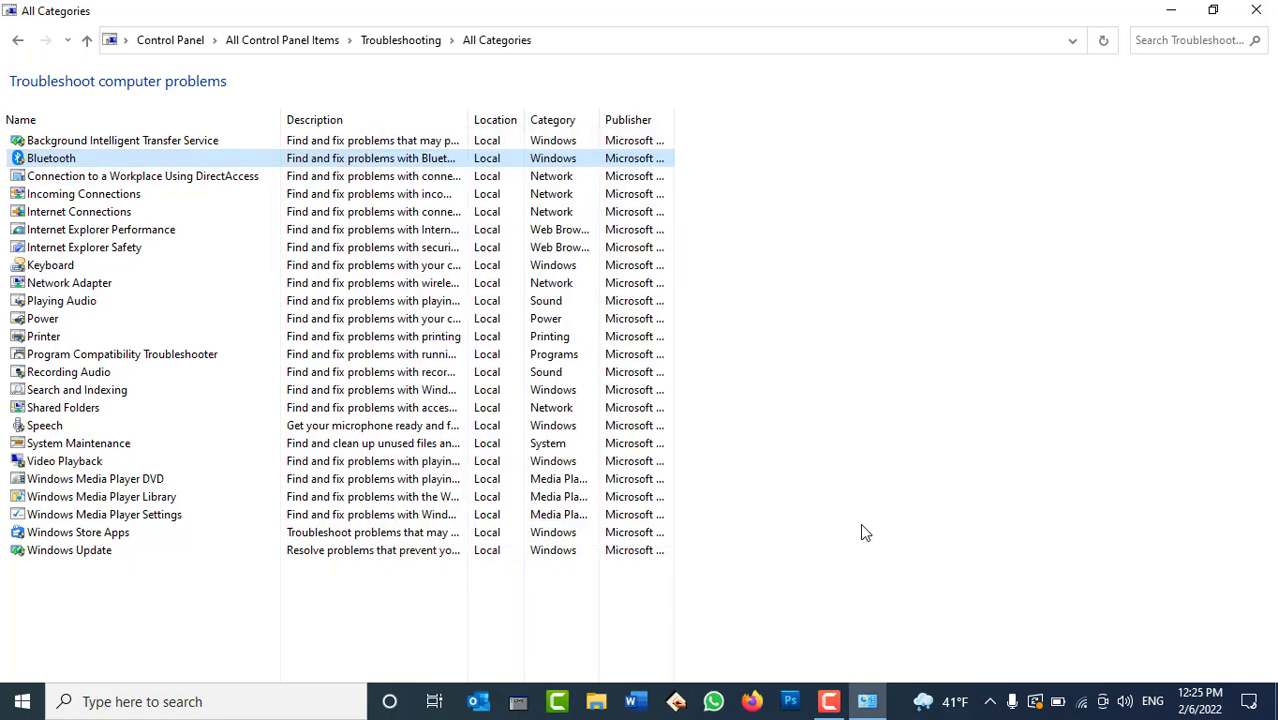
{"action": "left_click", "coordinate": [19, 43]}
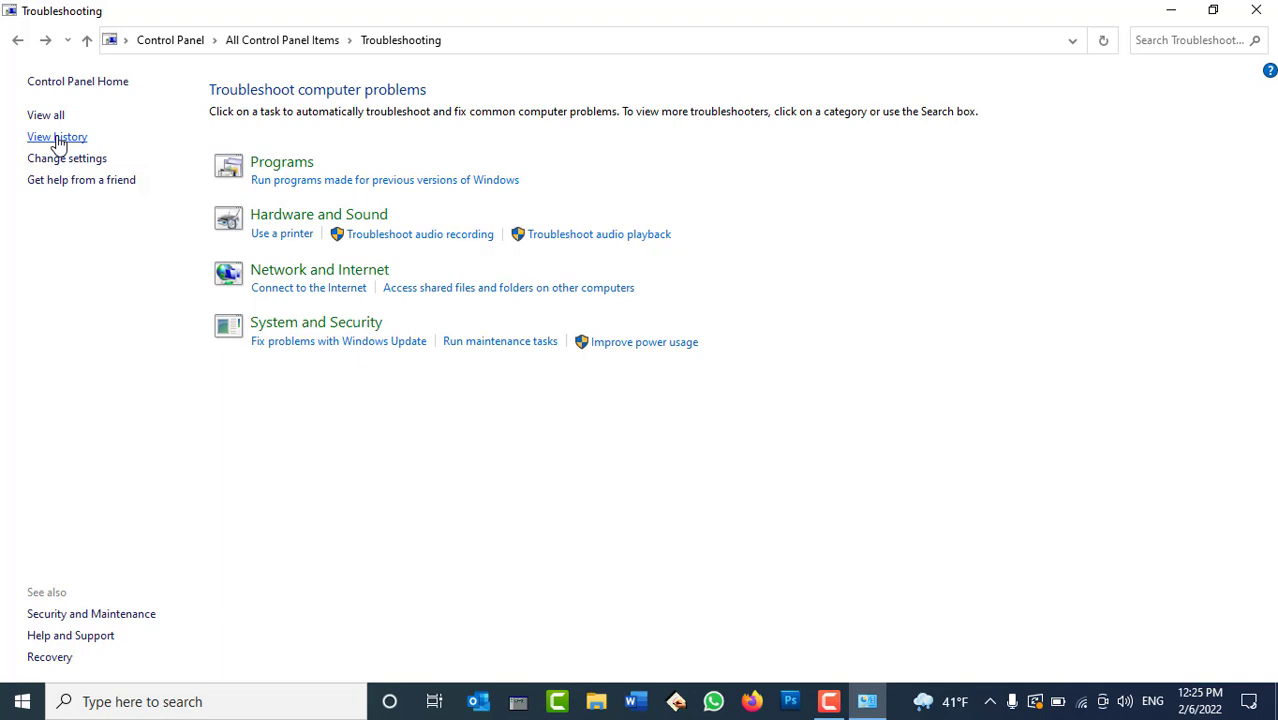
{"action": "left_click", "coordinate": [59, 140]}
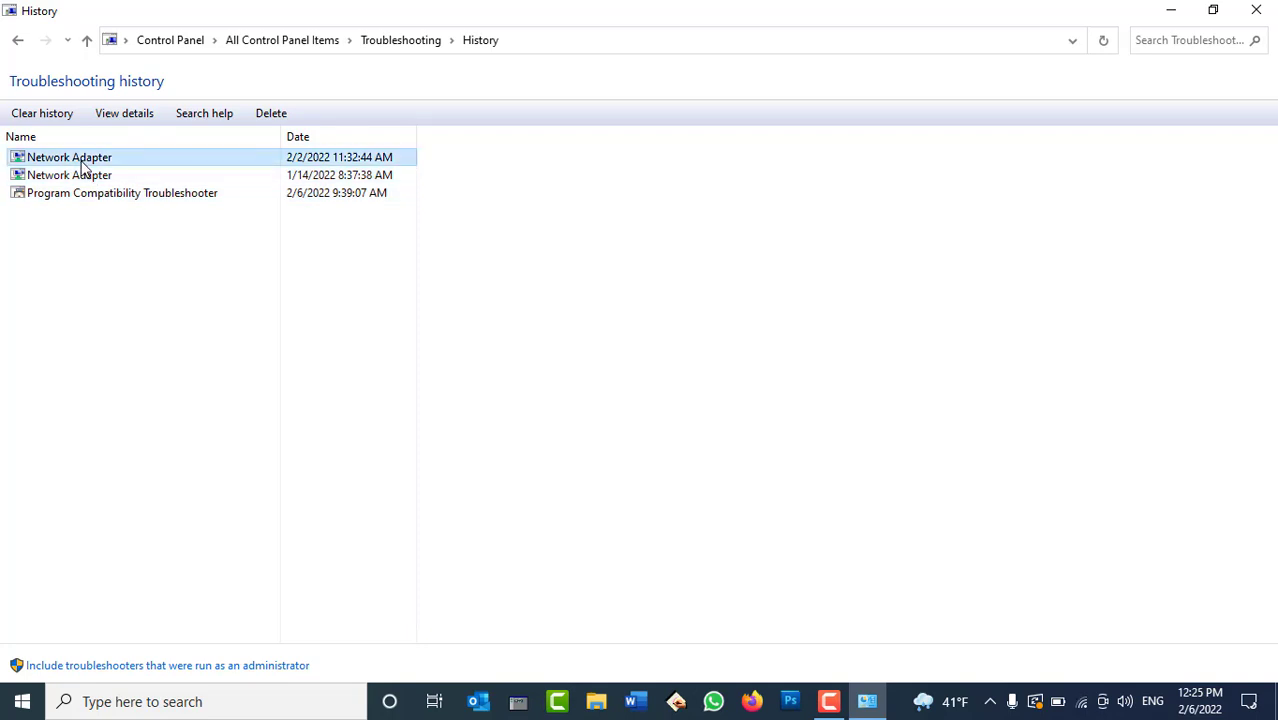
{"action": "left_click", "coordinate": [19, 40]}
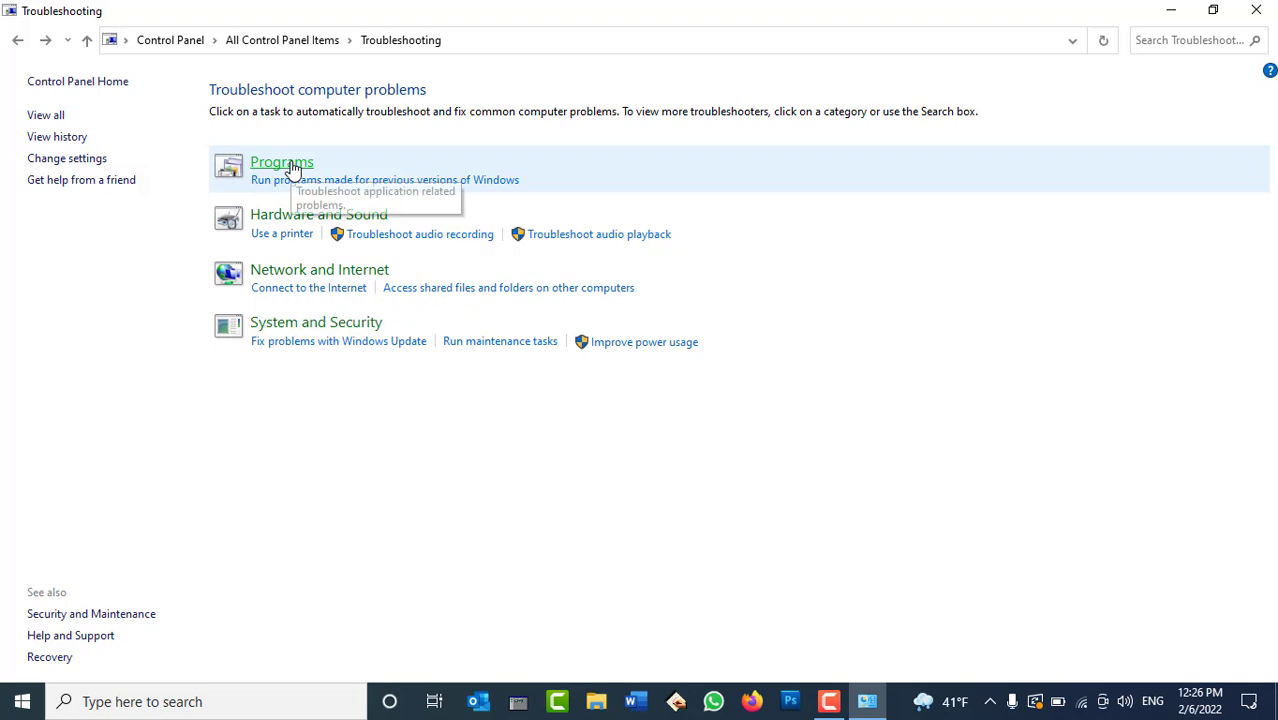
Open the Programs troubleshooting category and launch the Program Compatibility Troubleshooter.
{"action": "left_click", "coordinate": [291, 169]}
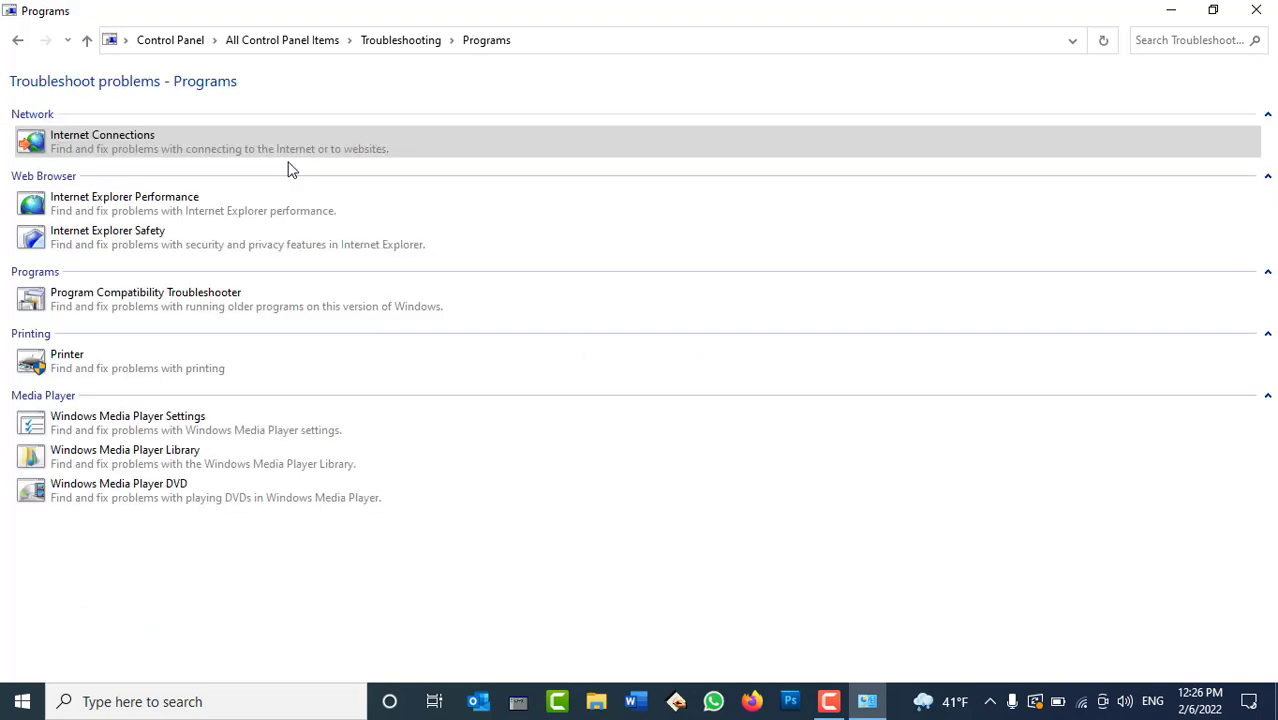
{"action": "left_click", "coordinate": [120, 152]}
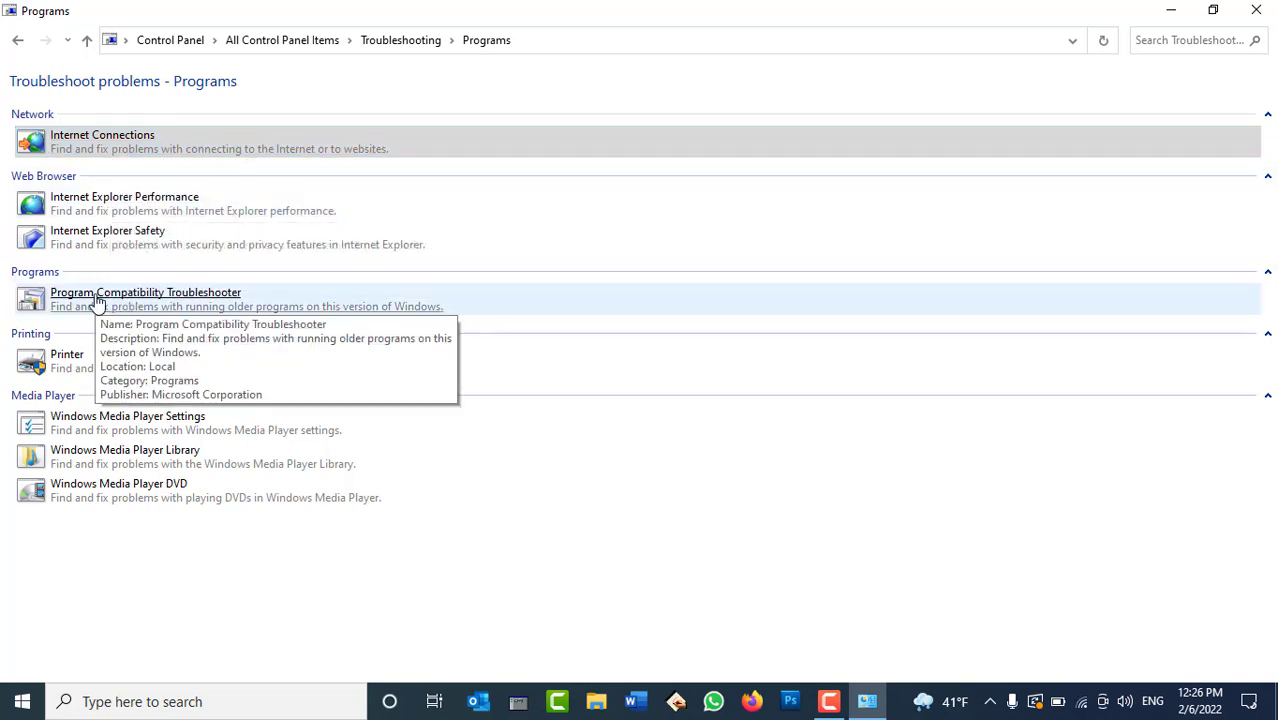
{"action": "left_click", "coordinate": [198, 298]}
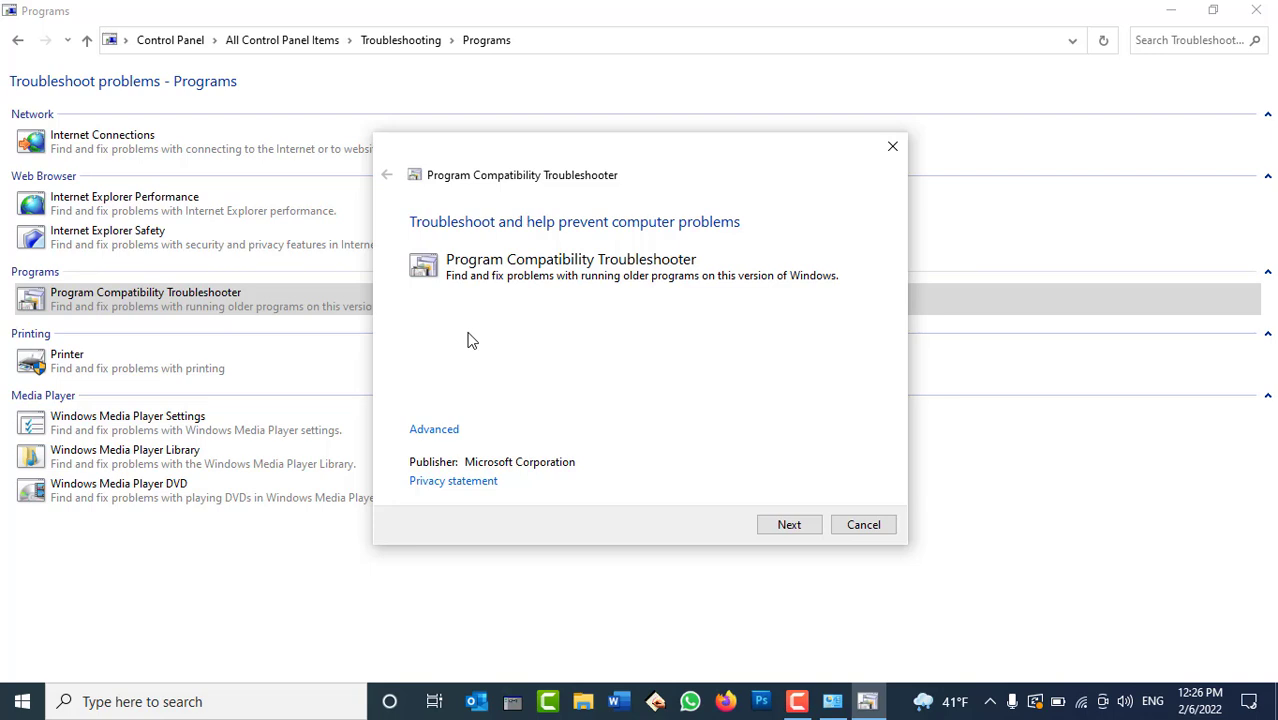
Start issue detection and pick Adobe Photoshop CS5 from the installed programs list.
{"action": "left_click", "coordinate": [786, 524]}
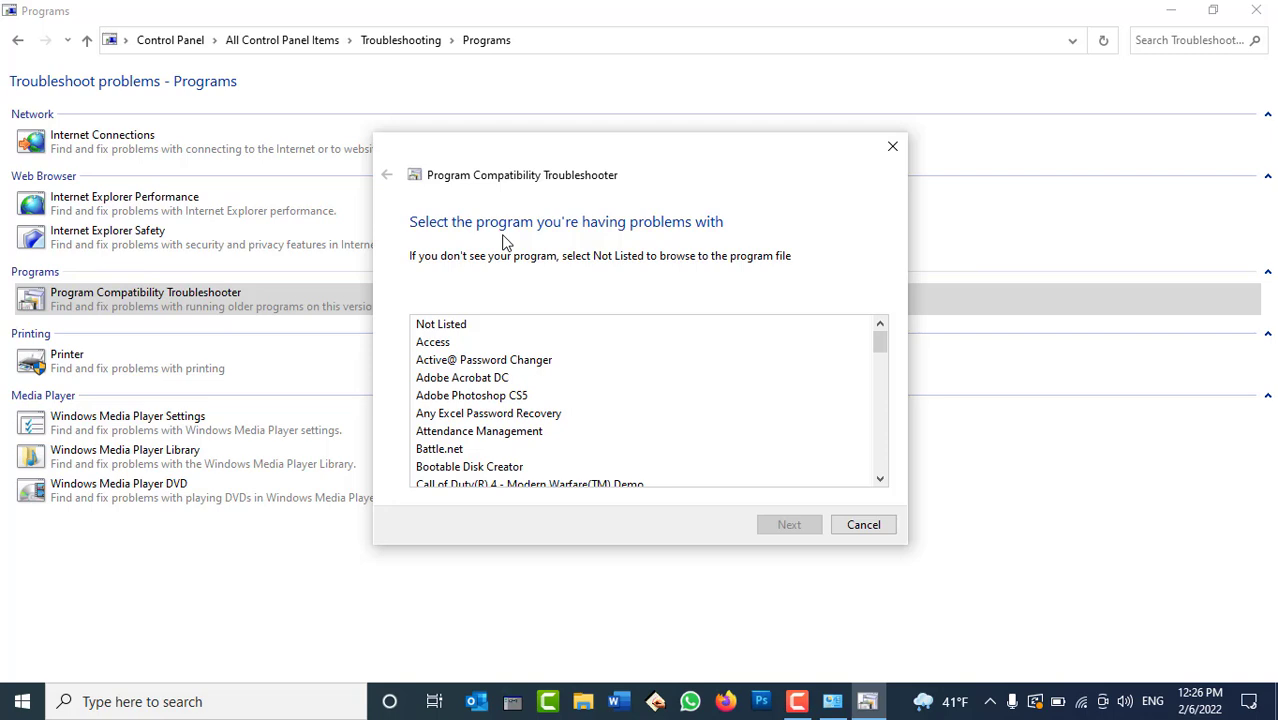
{"action": "scroll", "coordinate": [528, 365], "scroll_direction": "down", "scroll_amount": 5}
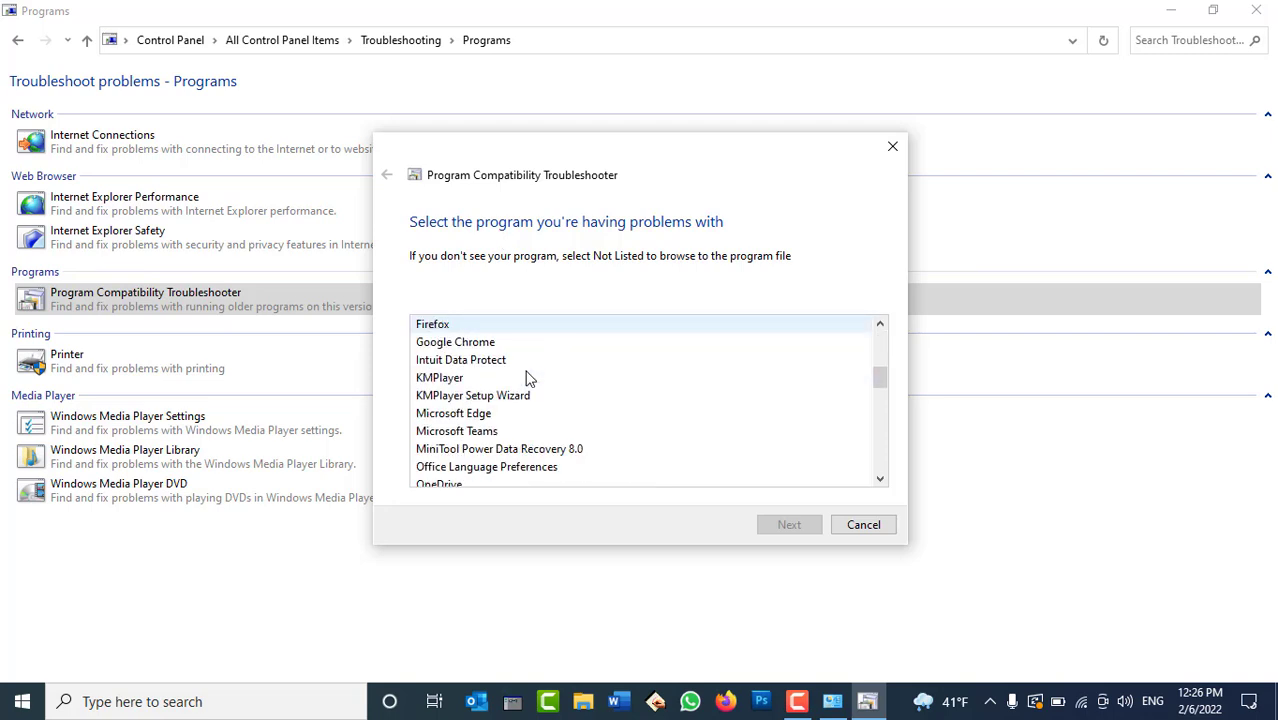
{"action": "scroll", "coordinate": [528, 378], "scroll_direction": "down", "scroll_amount": 1}
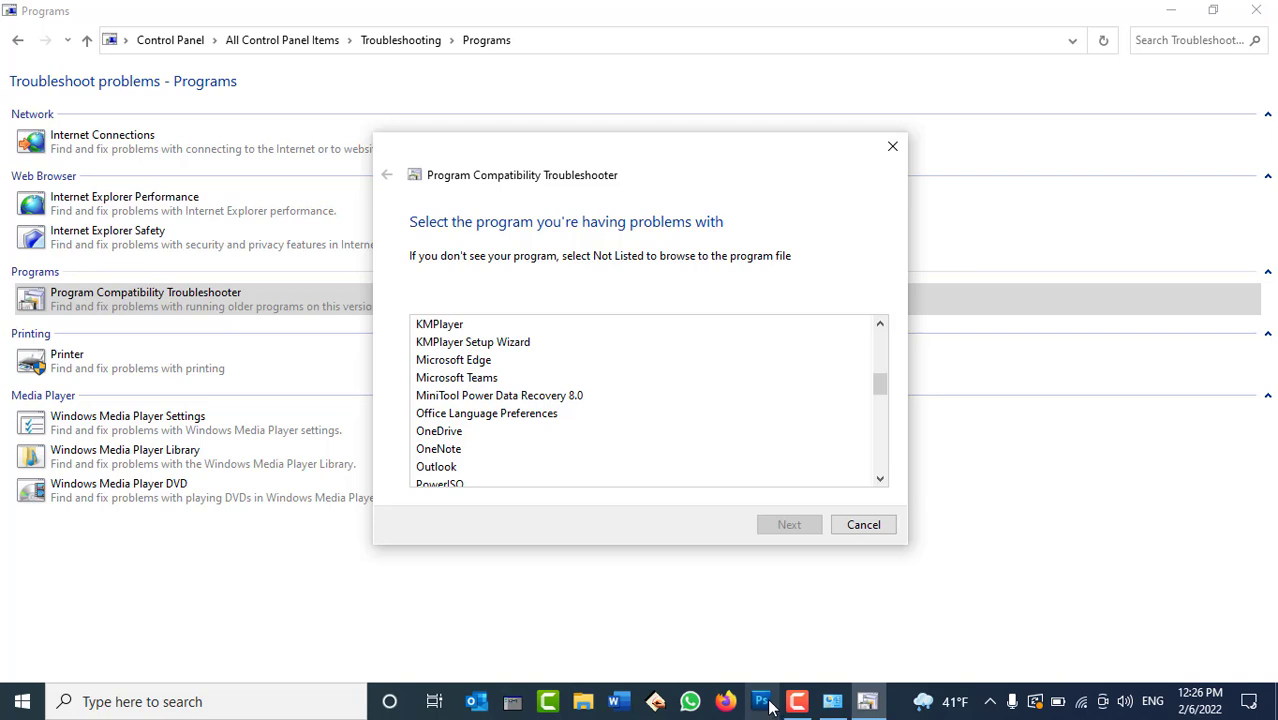
{"action": "scroll", "coordinate": [556, 396], "scroll_direction": "down", "scroll_amount": 1}
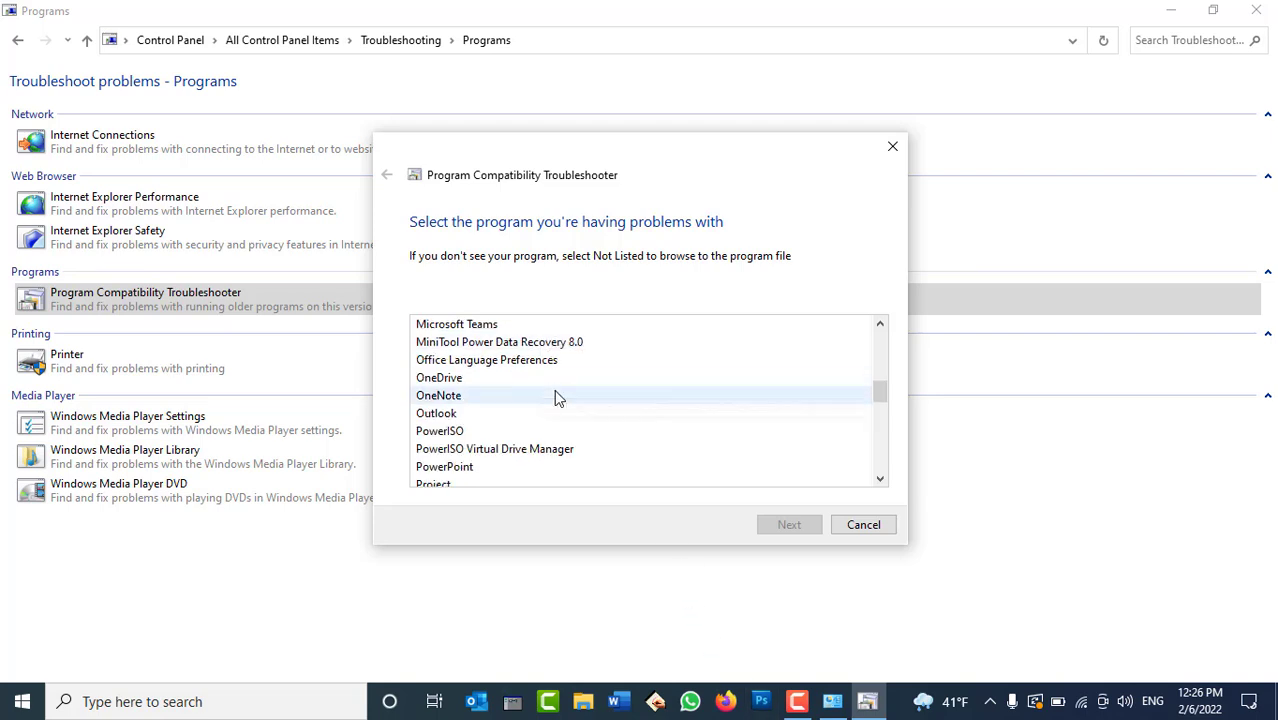
{"action": "scroll", "coordinate": [556, 396], "scroll_direction": "down", "scroll_amount": 1}
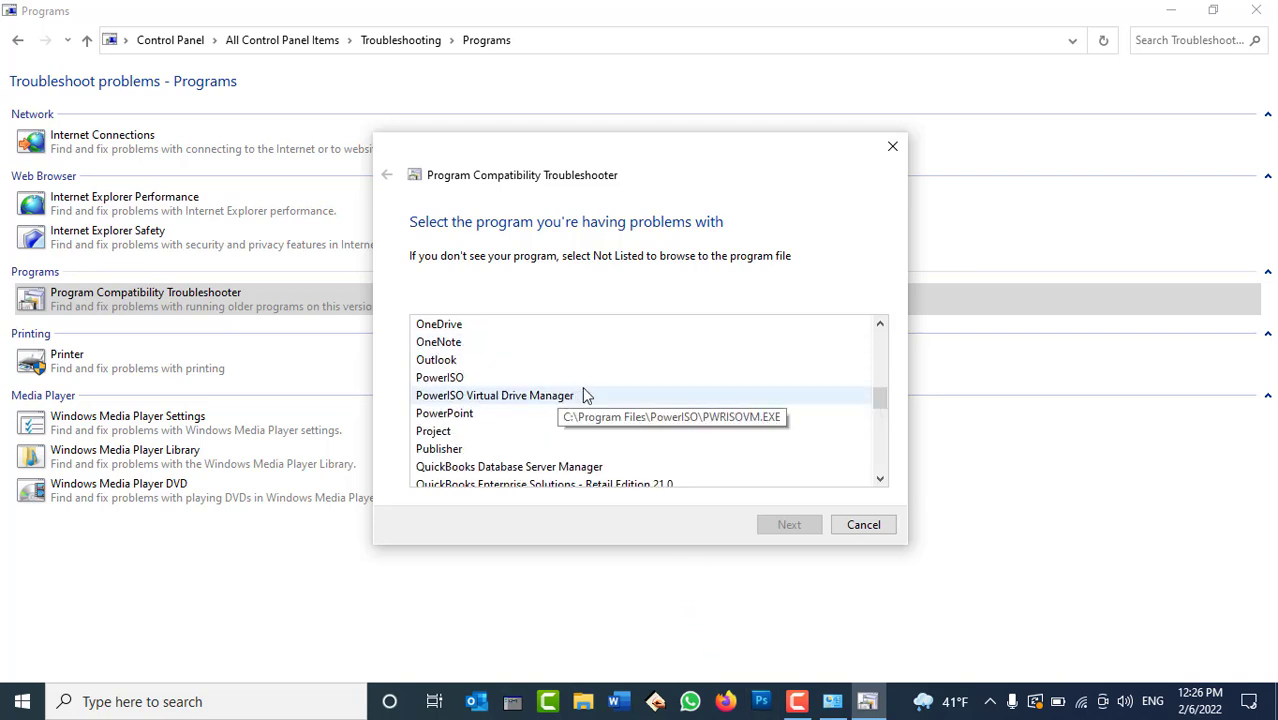
{"action": "scroll", "coordinate": [626, 410], "scroll_direction": "down", "scroll_amount": 2}
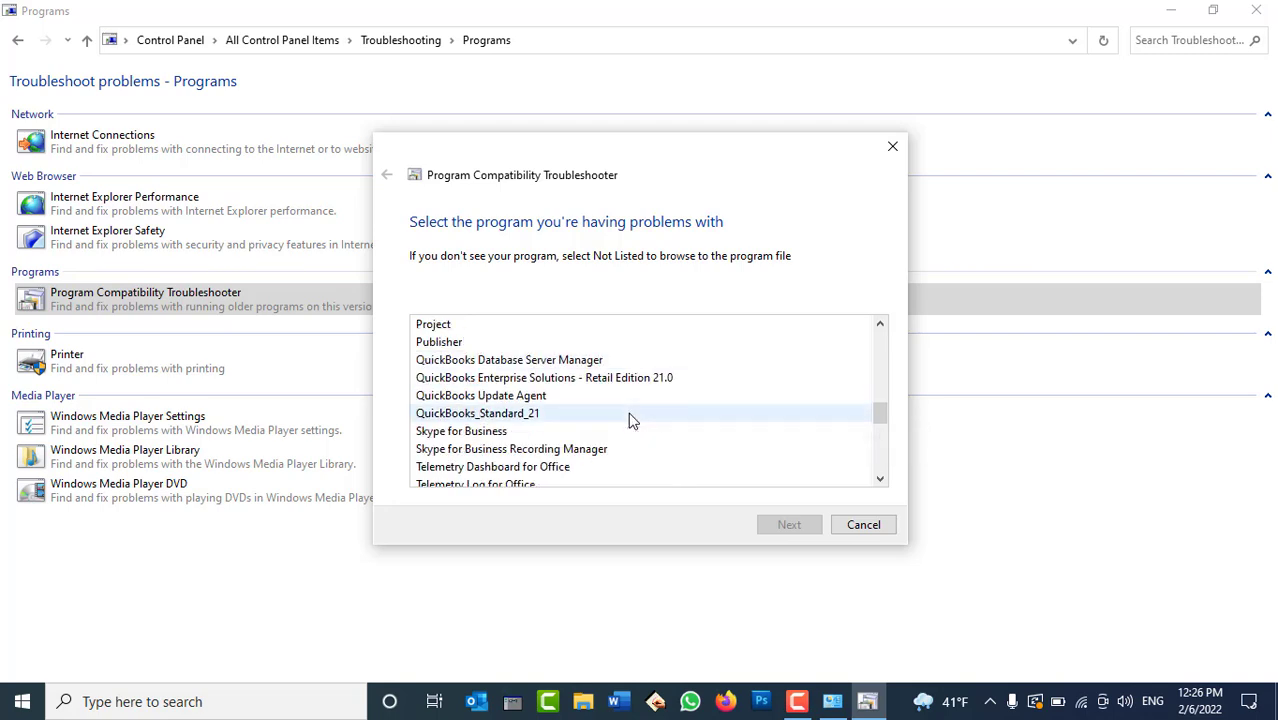
{"action": "scroll", "coordinate": [630, 420], "scroll_direction": "up", "scroll_amount": 4}
{"action": "scroll", "coordinate": [630, 420], "scroll_direction": "up", "scroll_amount": 6}
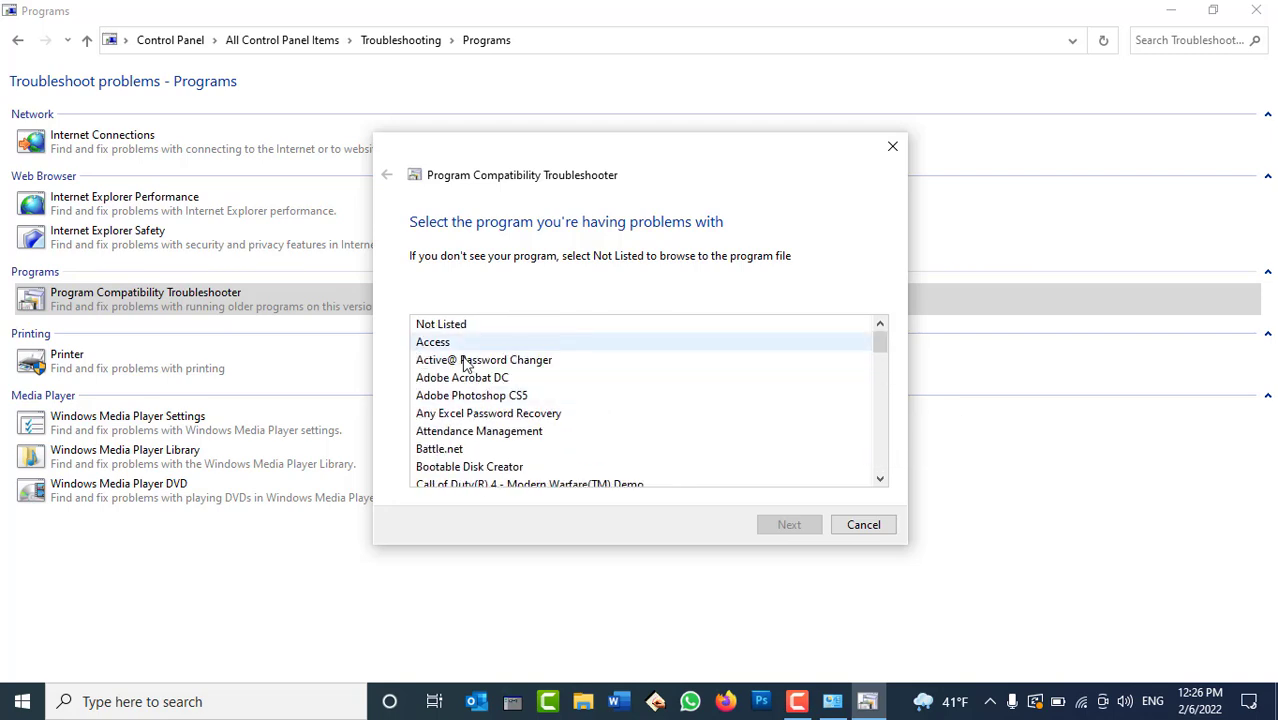
{"action": "left_click", "coordinate": [503, 397]}
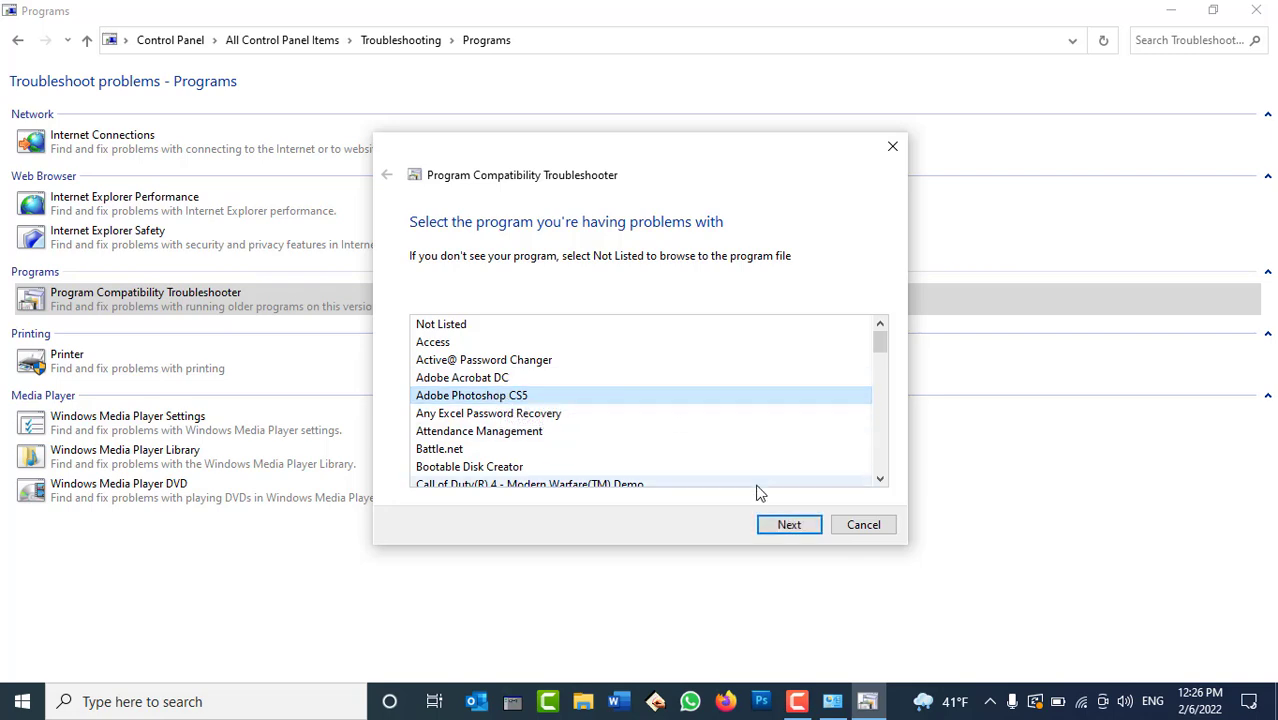
Apply the recommended Windows 7 compatibility mode settings to Adobe Photoshop CS5.
{"action": "left_click", "coordinate": [776, 528]}
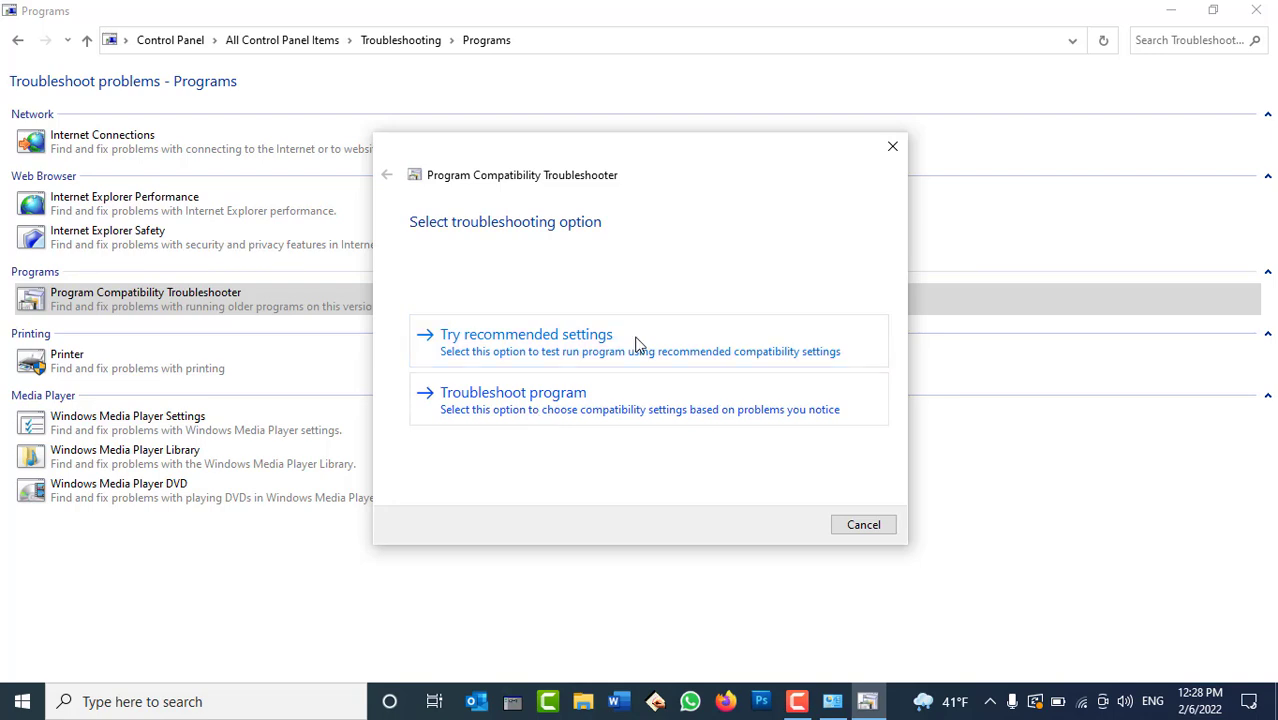
{"action": "left_click", "coordinate": [578, 348]}
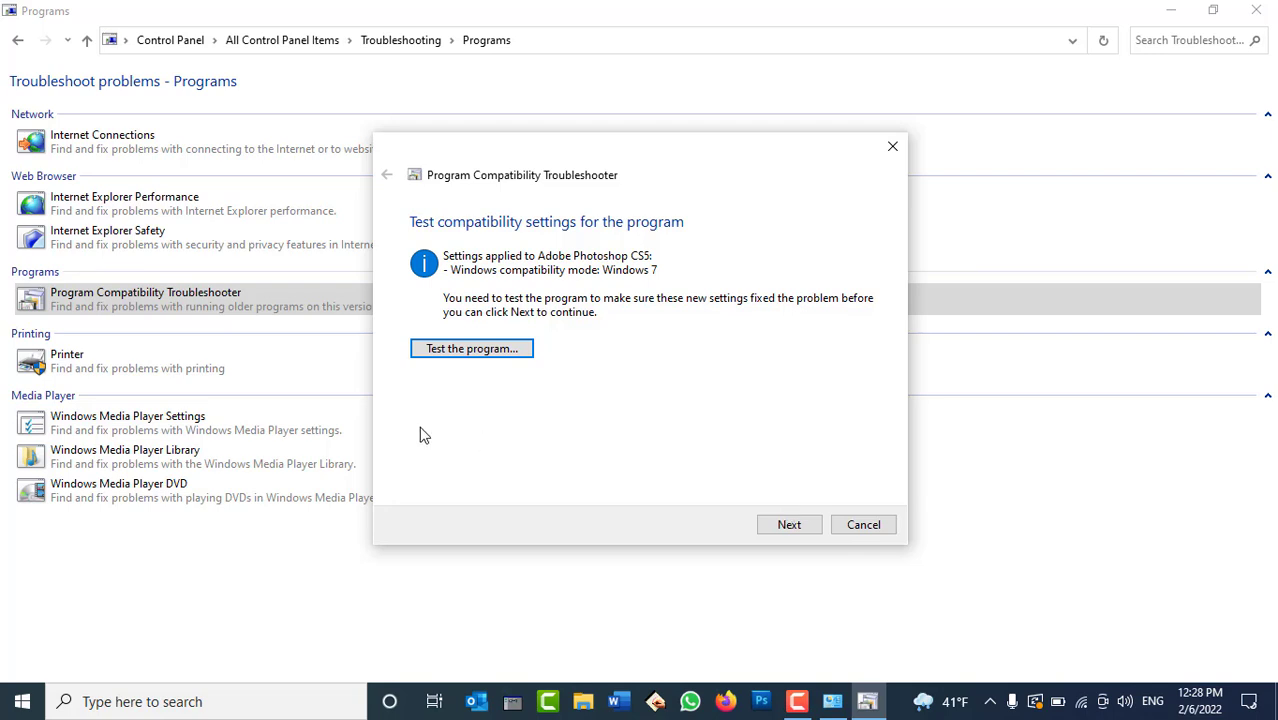
{"action": "left_click", "coordinate": [450, 349]}
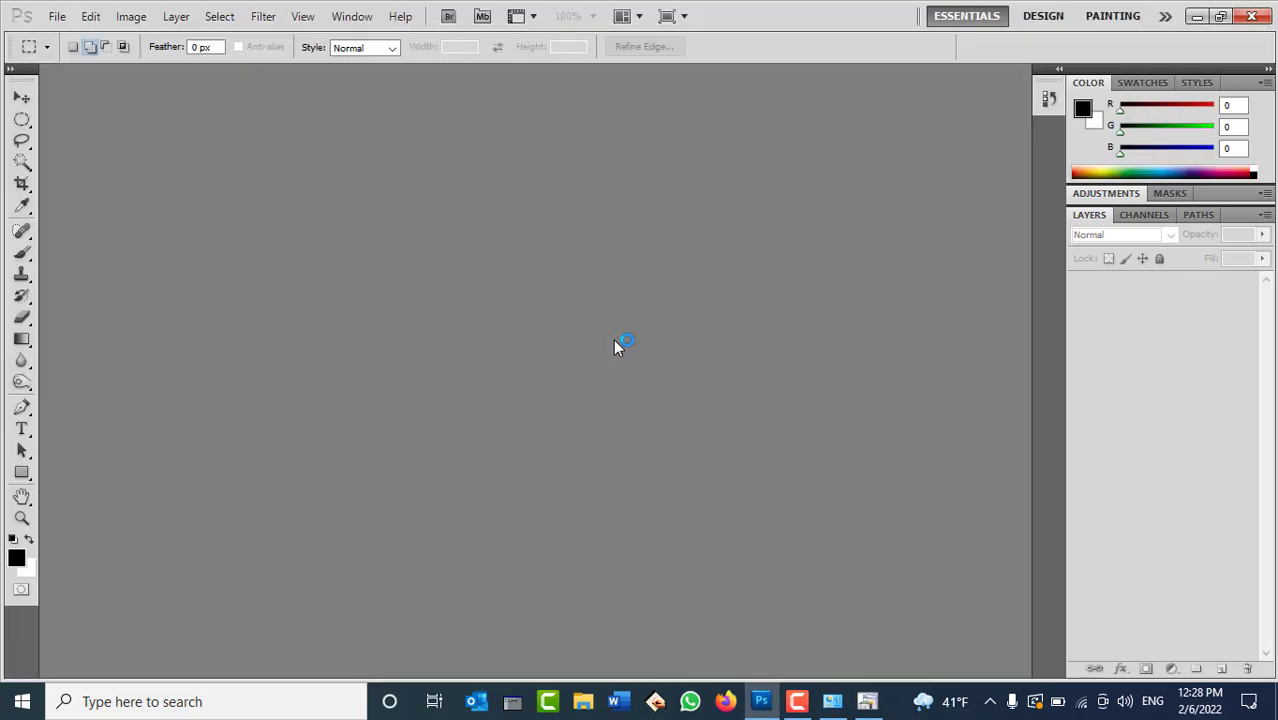
{"action": "left_click", "coordinate": [1257, 22]}
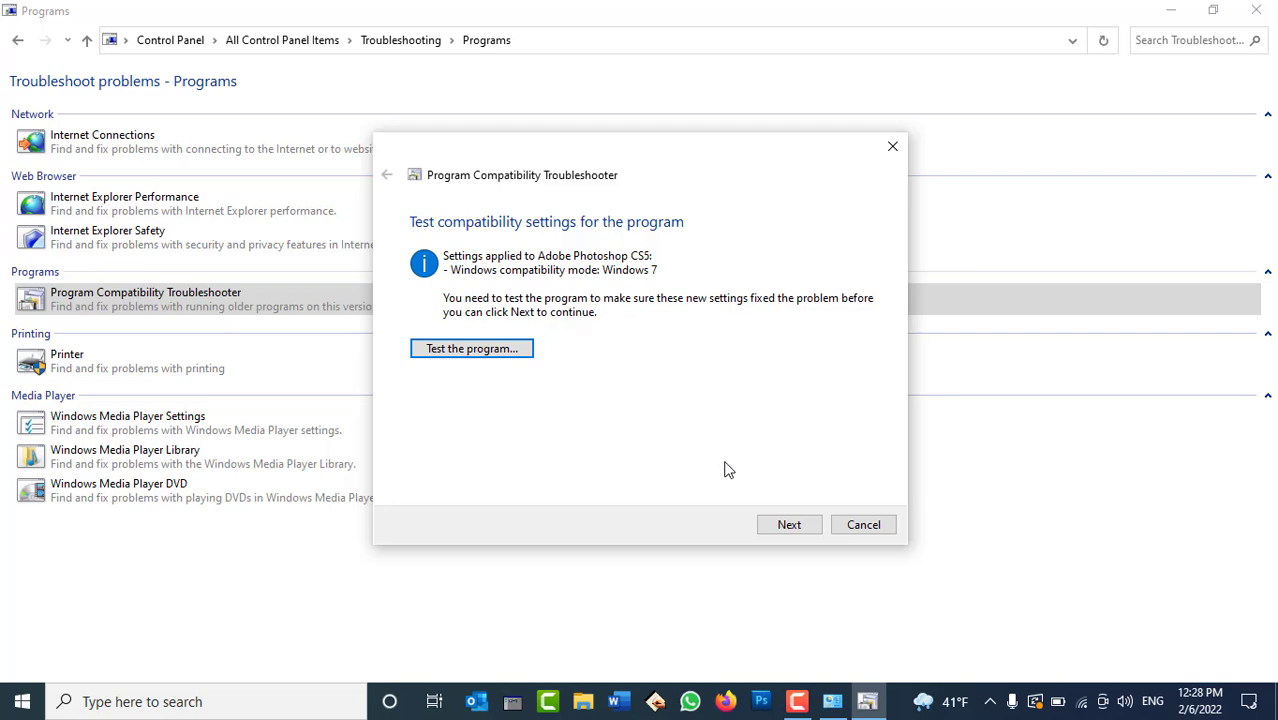
Save the tested compatibility settings for Photoshop CS5 and close the troubleshooter, now reporting Fixed.
{"action": "left_click", "coordinate": [785, 525]}
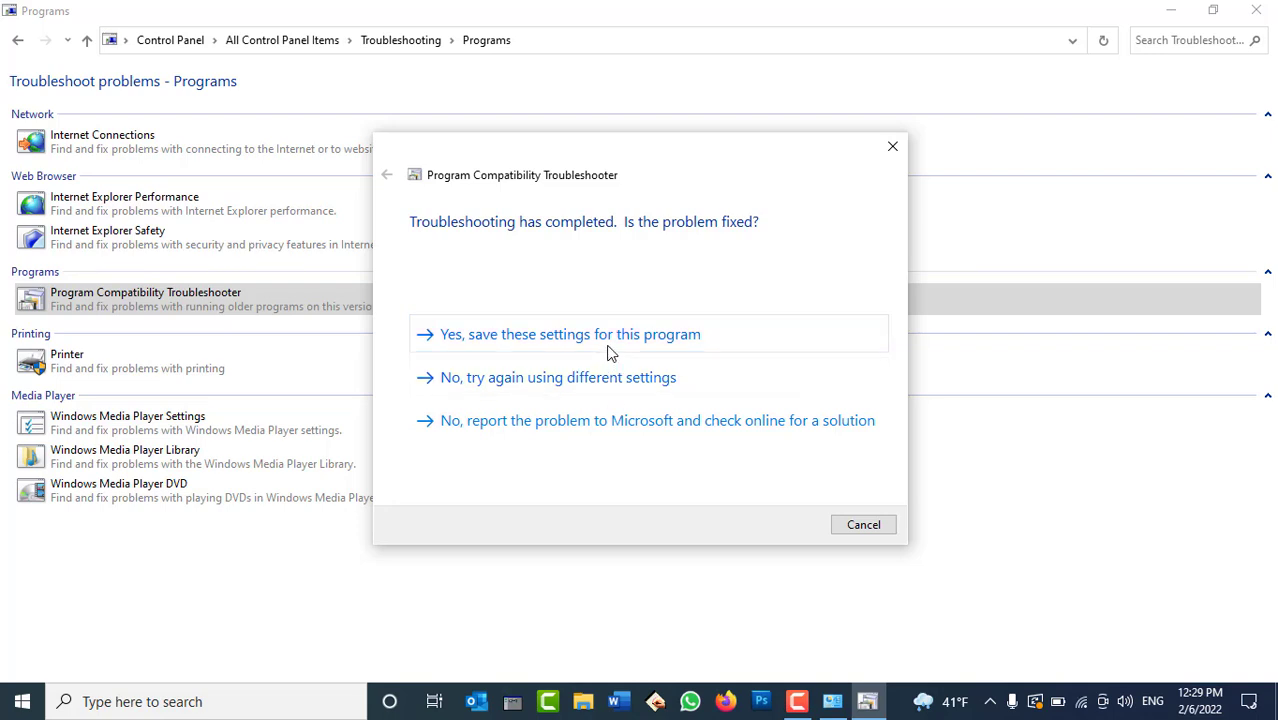
{"action": "left_click", "coordinate": [609, 345]}
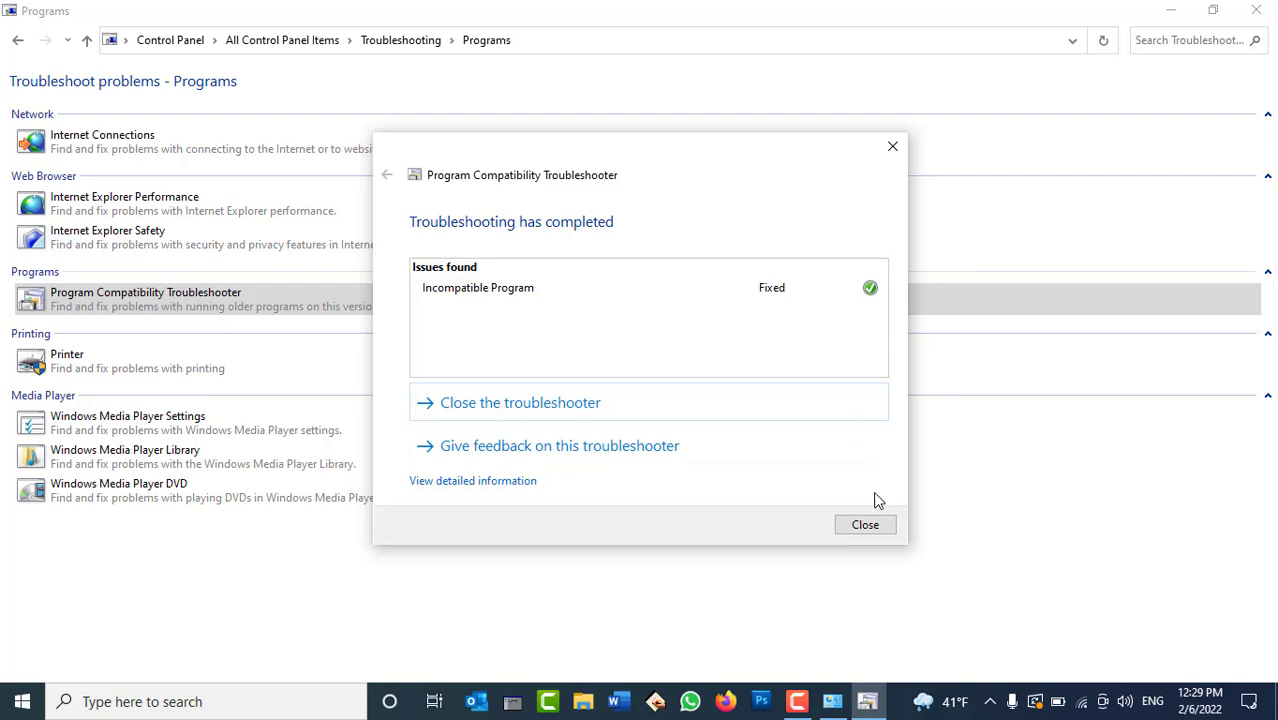
{"action": "left_click", "coordinate": [864, 525]}
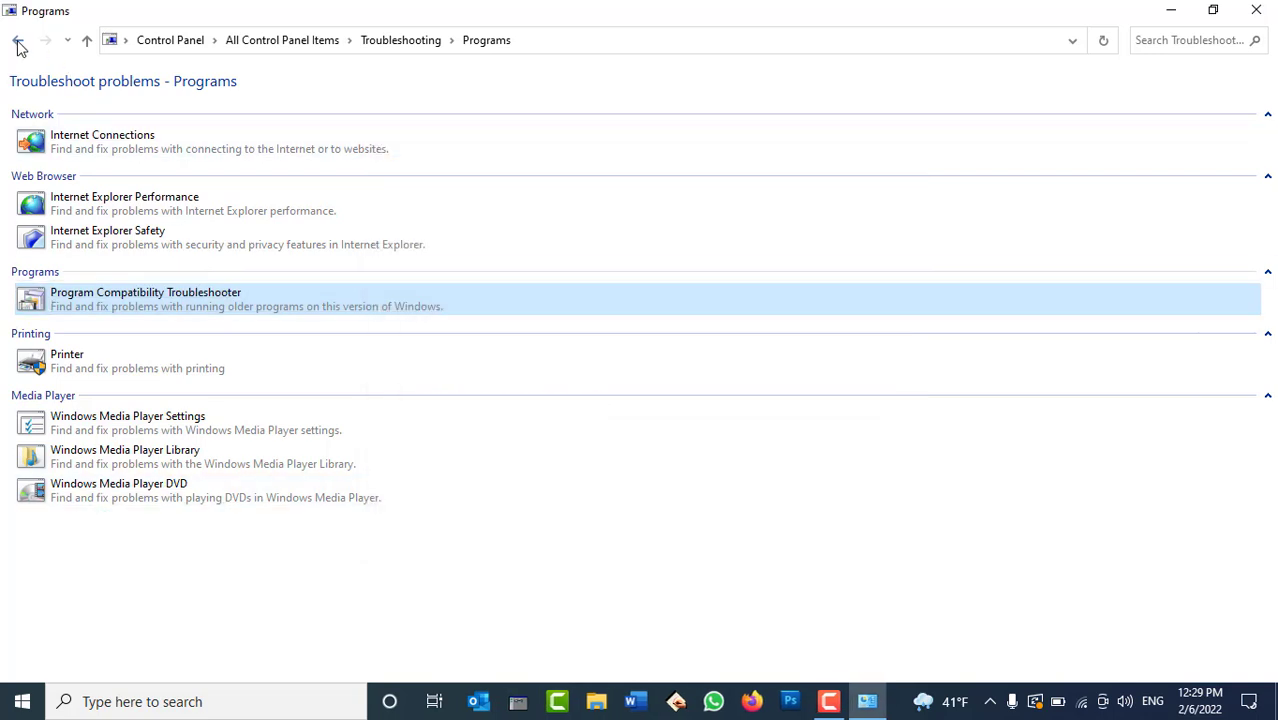
Check the latest Program Compatibility Troubleshooter entry in troubleshooting history, then return to All Control Panel Items.
{"action": "left_click", "coordinate": [17, 41]}
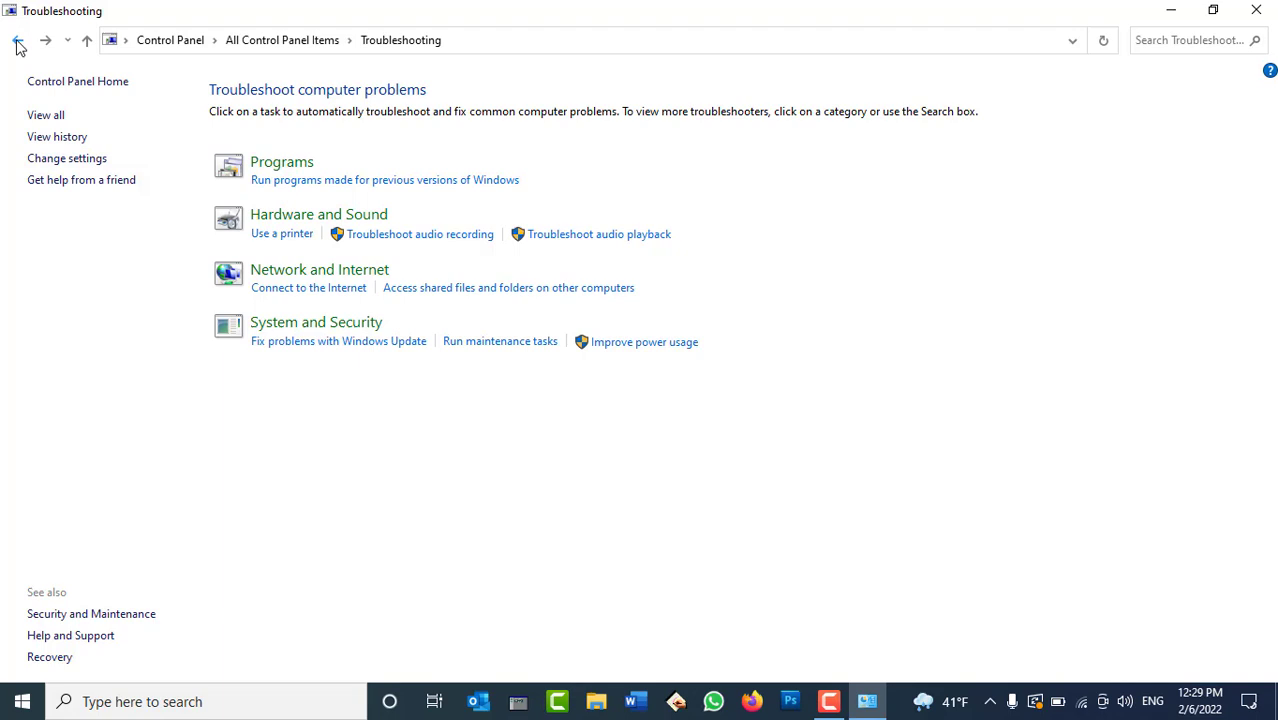
{"action": "left_click", "coordinate": [46, 139]}
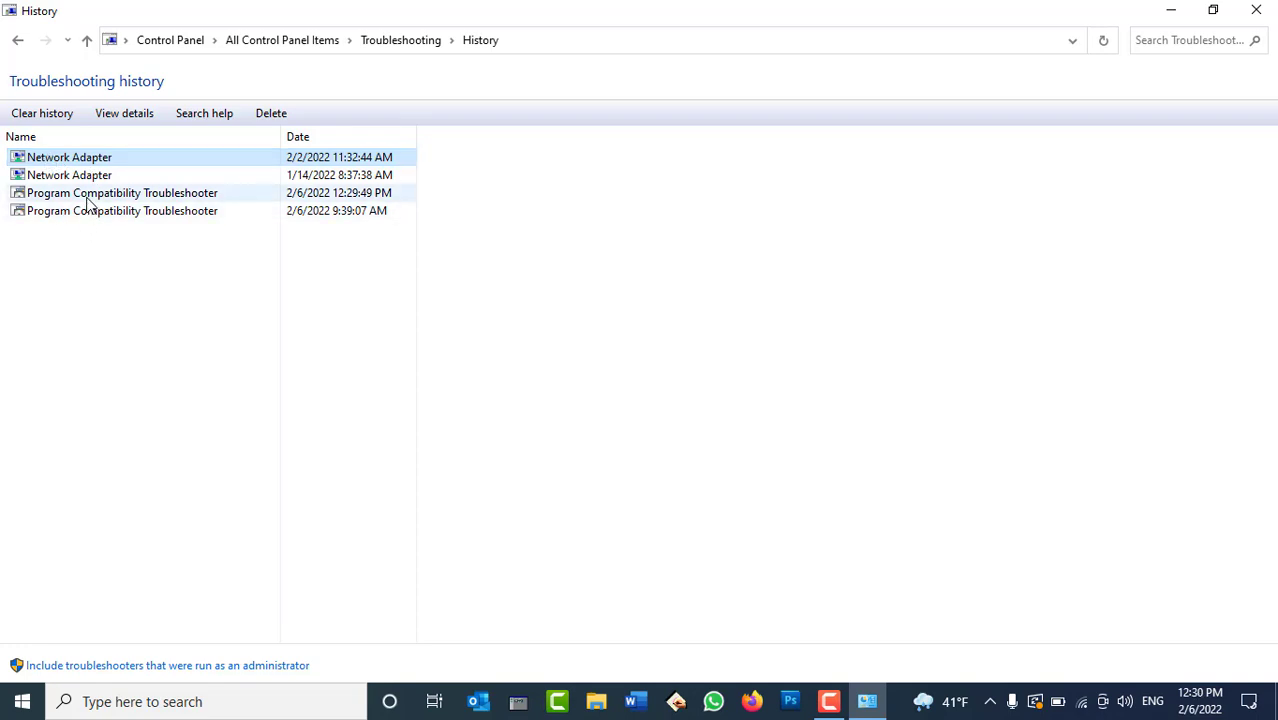
{"action": "left_click", "coordinate": [88, 197]}
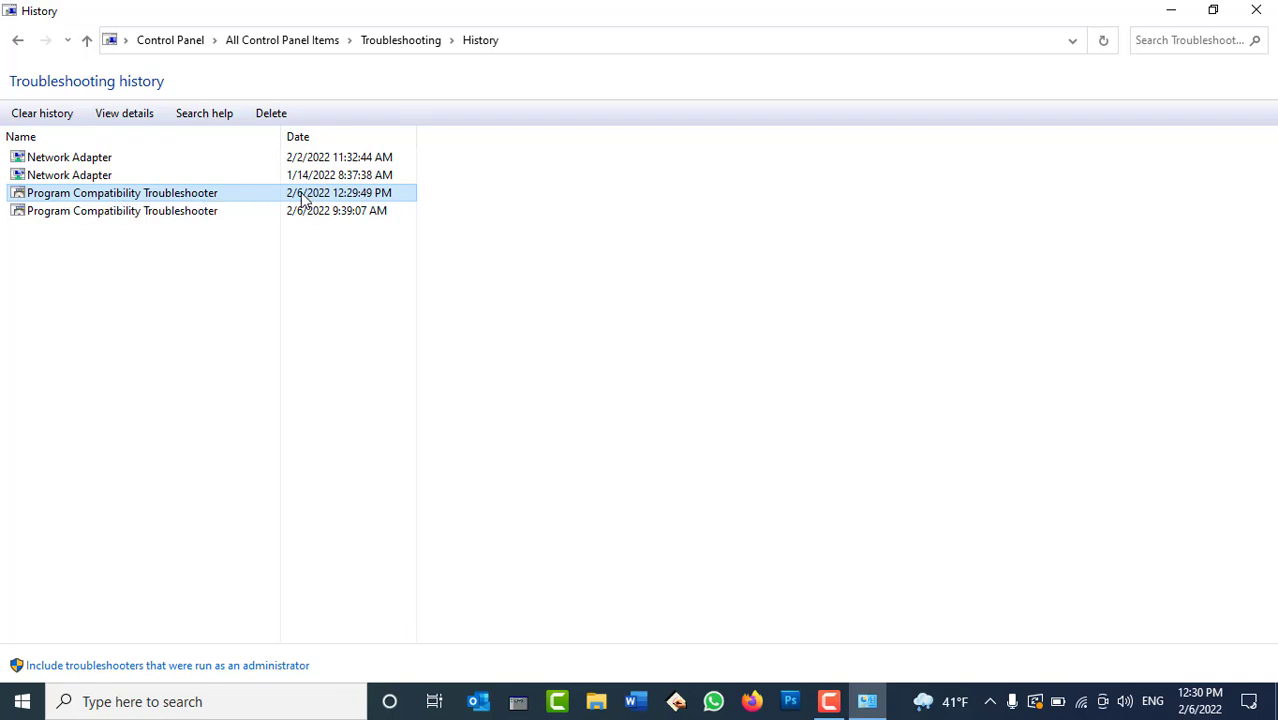
{"action": "left_click", "coordinate": [17, 41]}
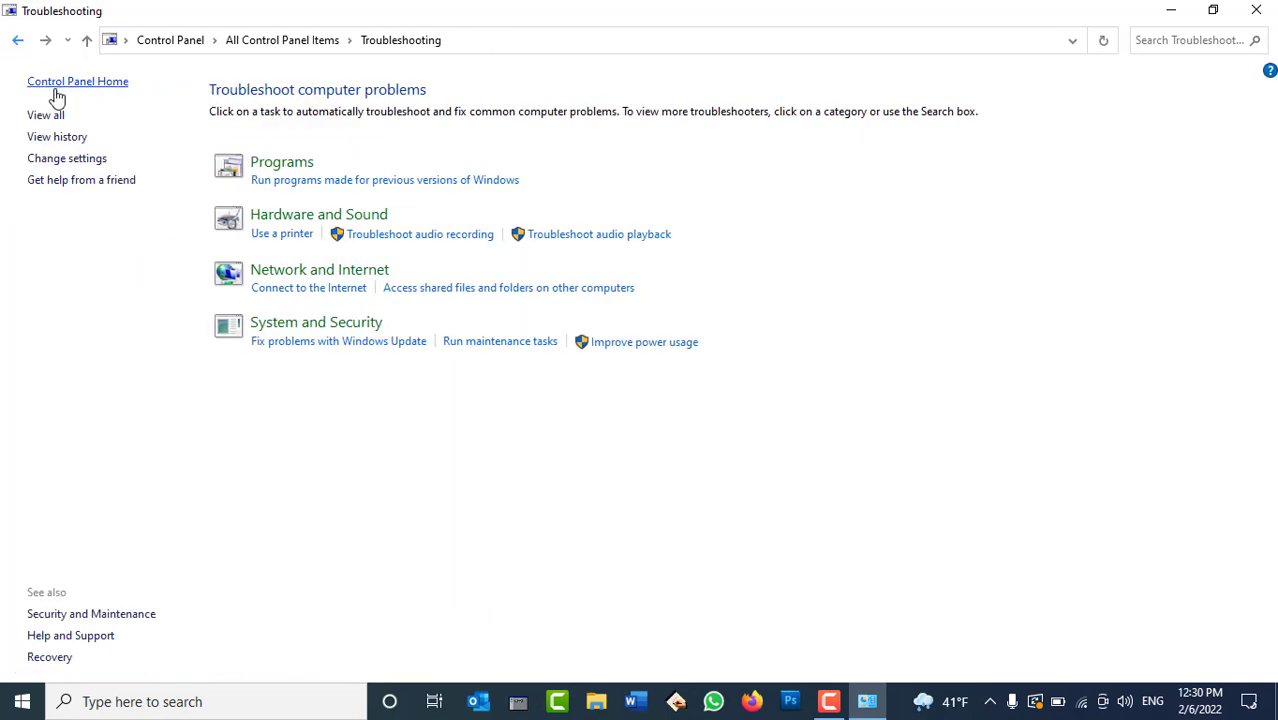
{"action": "left_click", "coordinate": [18, 42]}
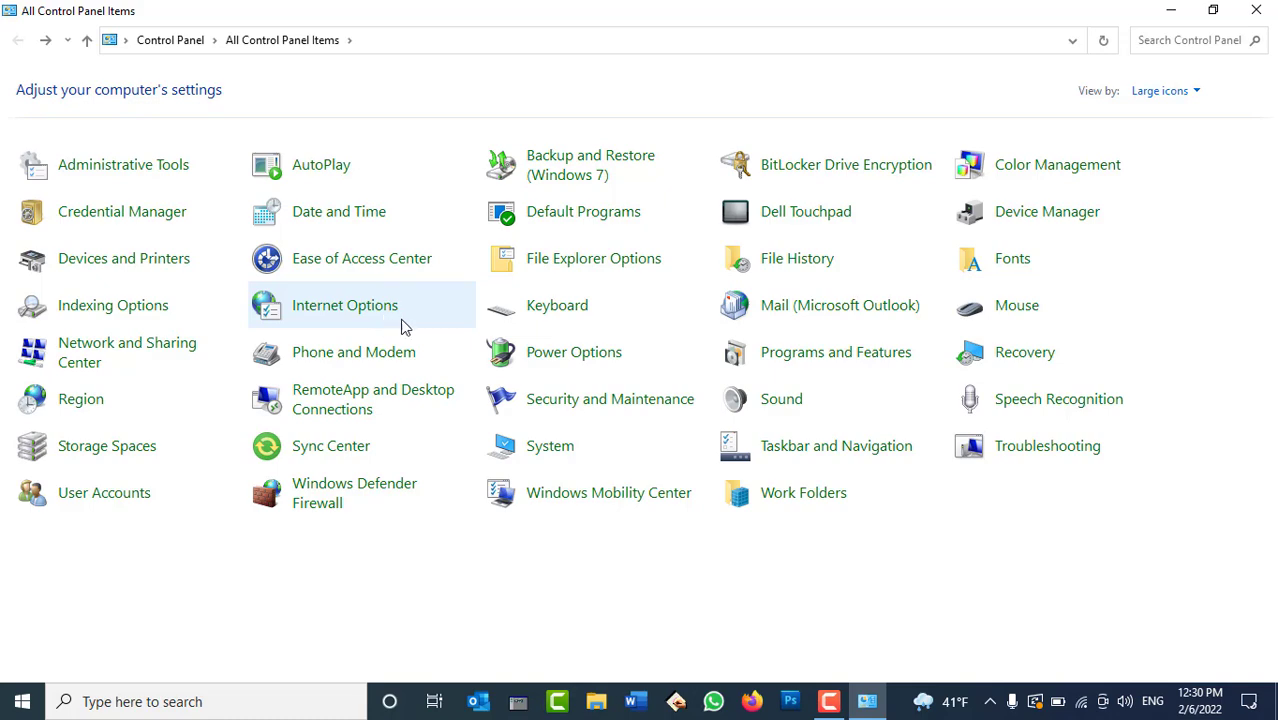
{"action": "left_click", "coordinate": [828, 450]}
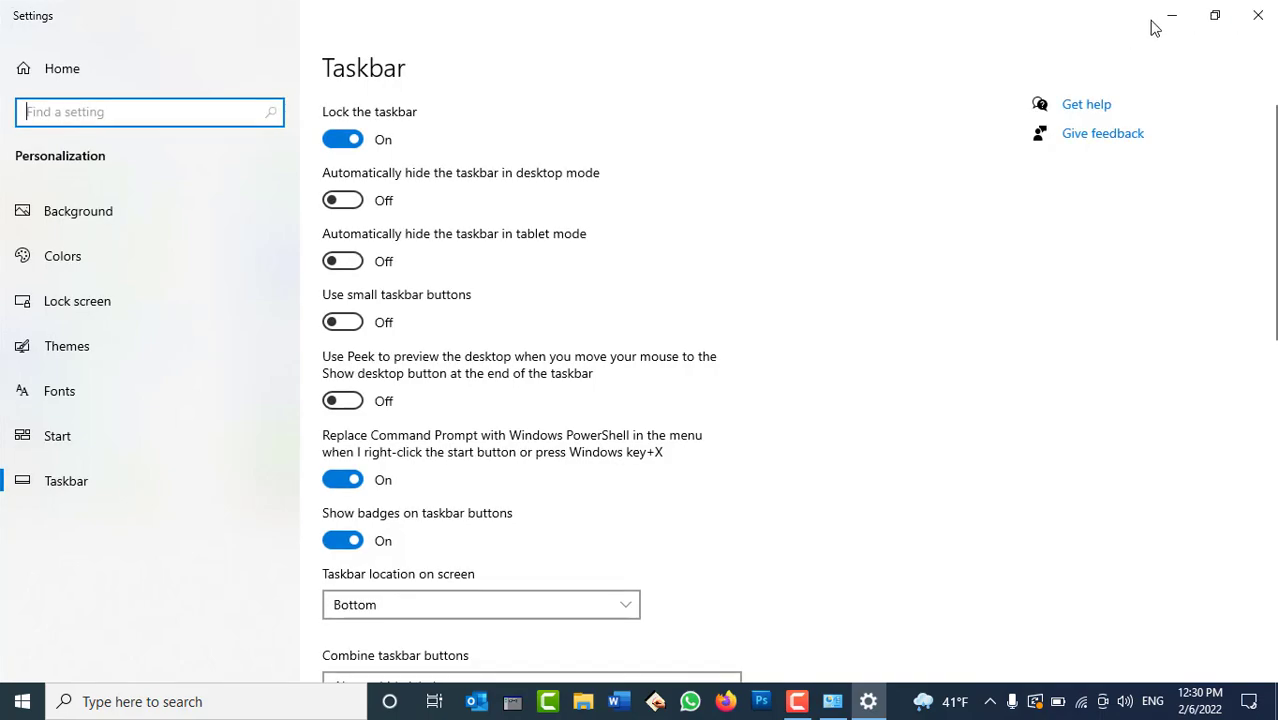
{"action": "left_click", "coordinate": [1167, 24]}
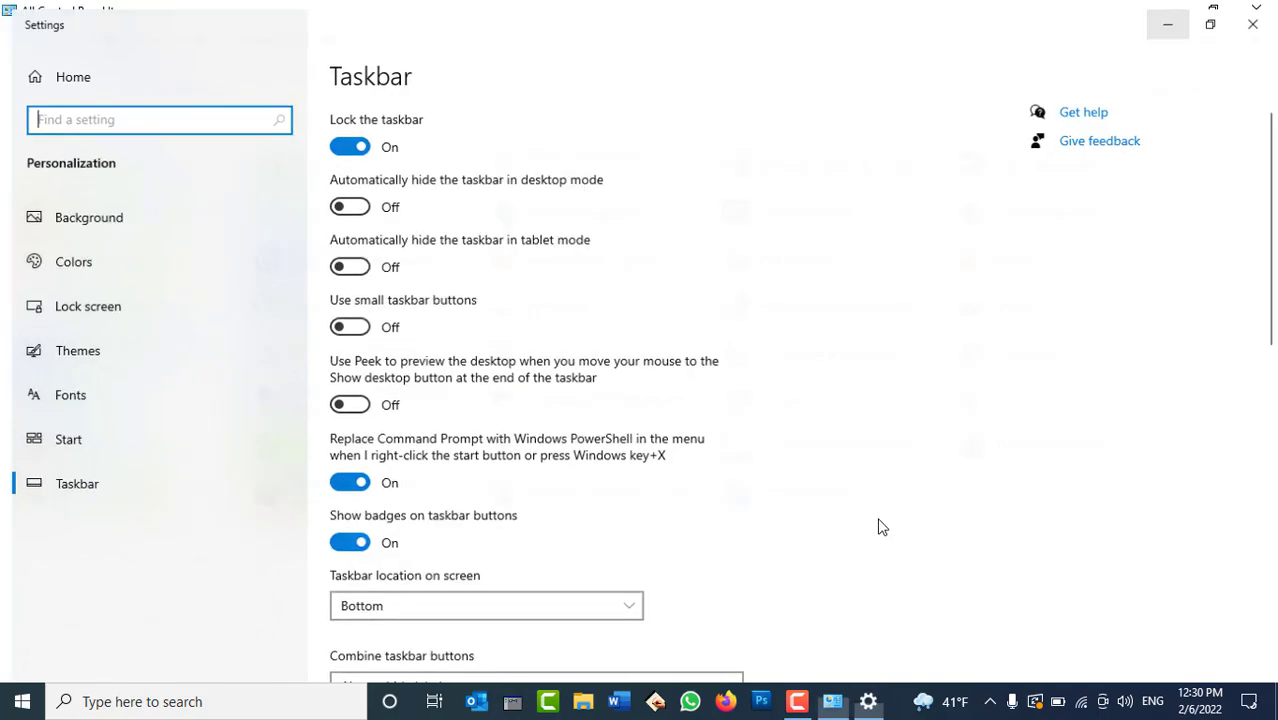
{"action": "left_click", "coordinate": [832, 701]}
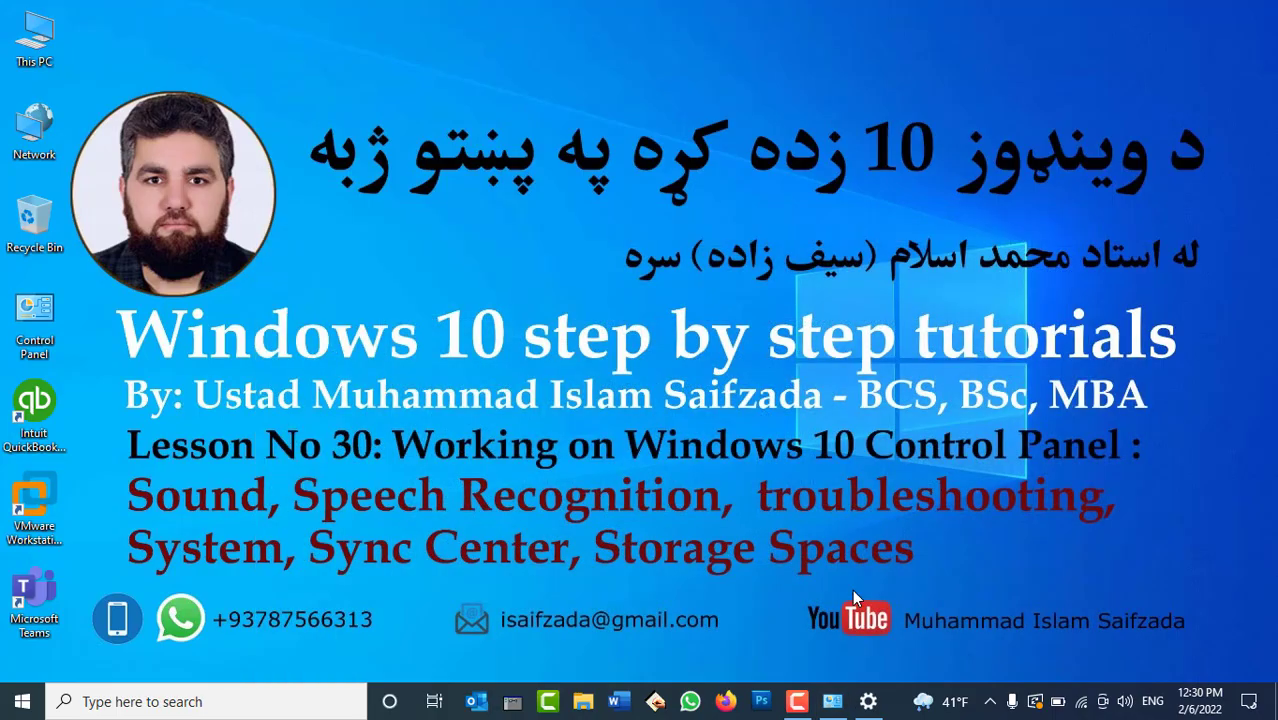
{"action": "right_click", "coordinate": [688, 233]}
{"action": "left_click", "coordinate": [734, 415]}
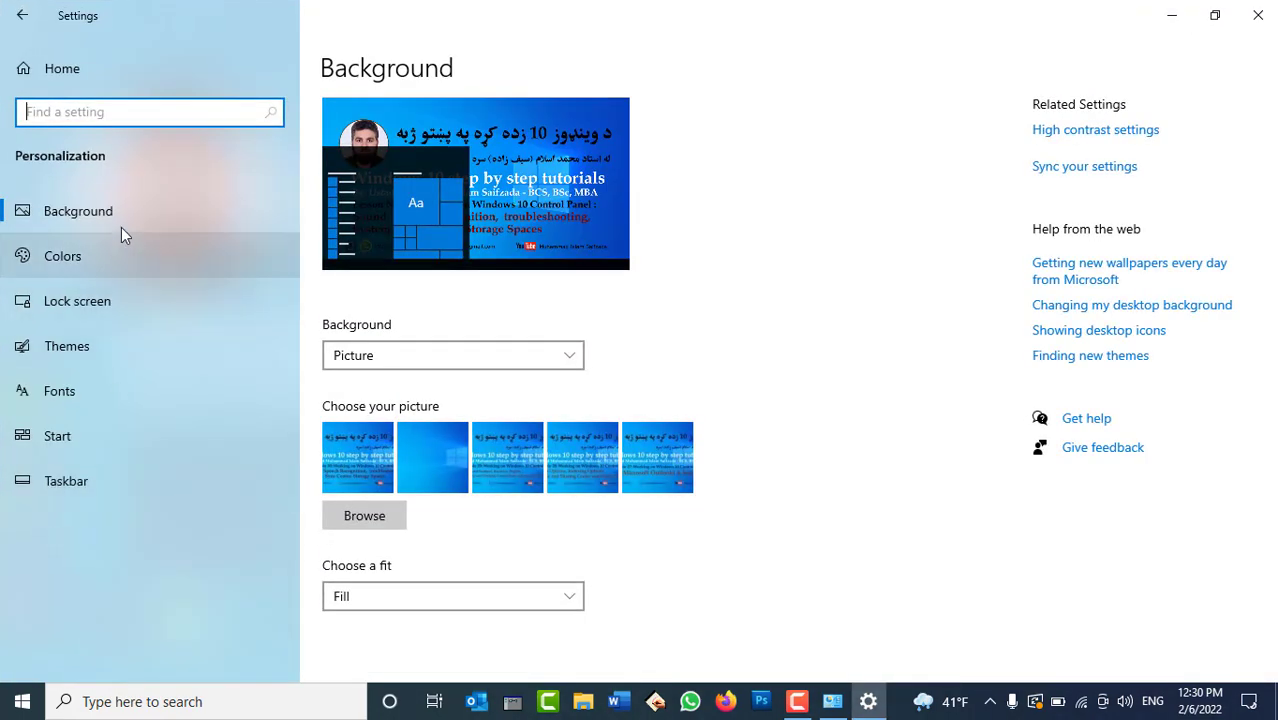
{"action": "left_click", "coordinate": [95, 474]}
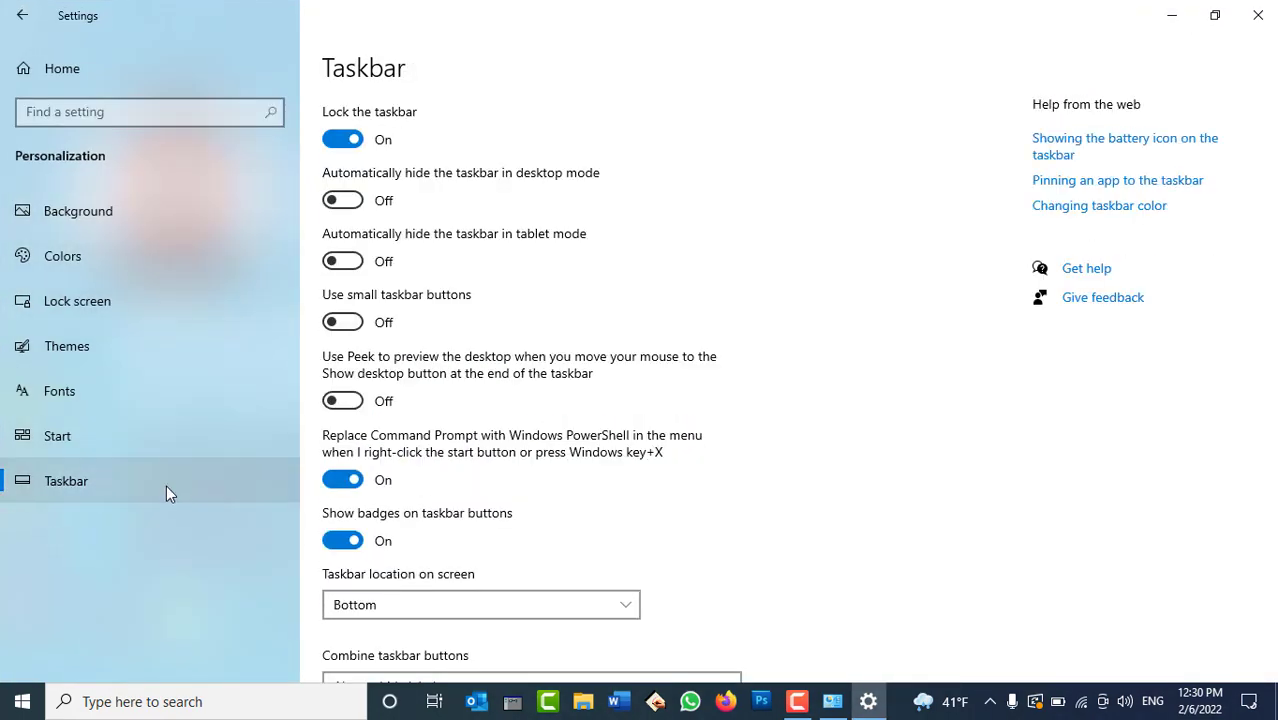
{"action": "left_click", "coordinate": [1259, 20]}
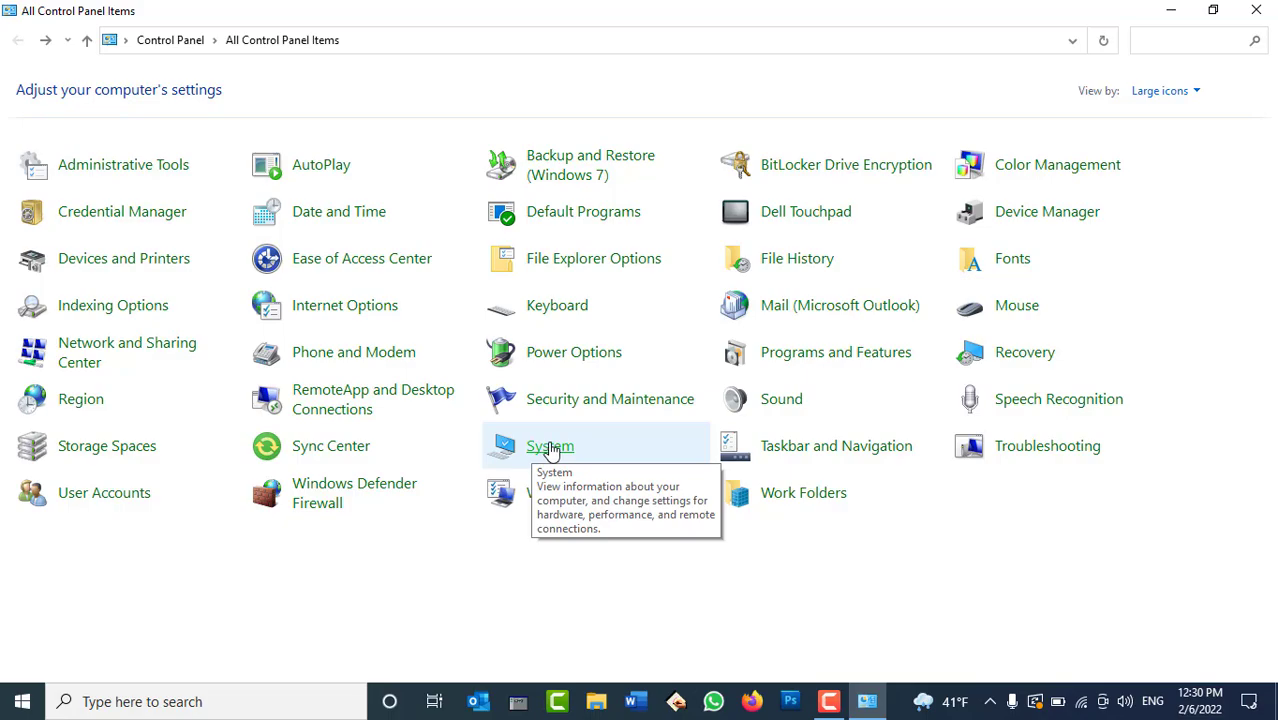
Open the System About page and highlight the device name, processor, 2.50 GHz speed and RAM.
{"action": "left_click", "coordinate": [550, 447]}
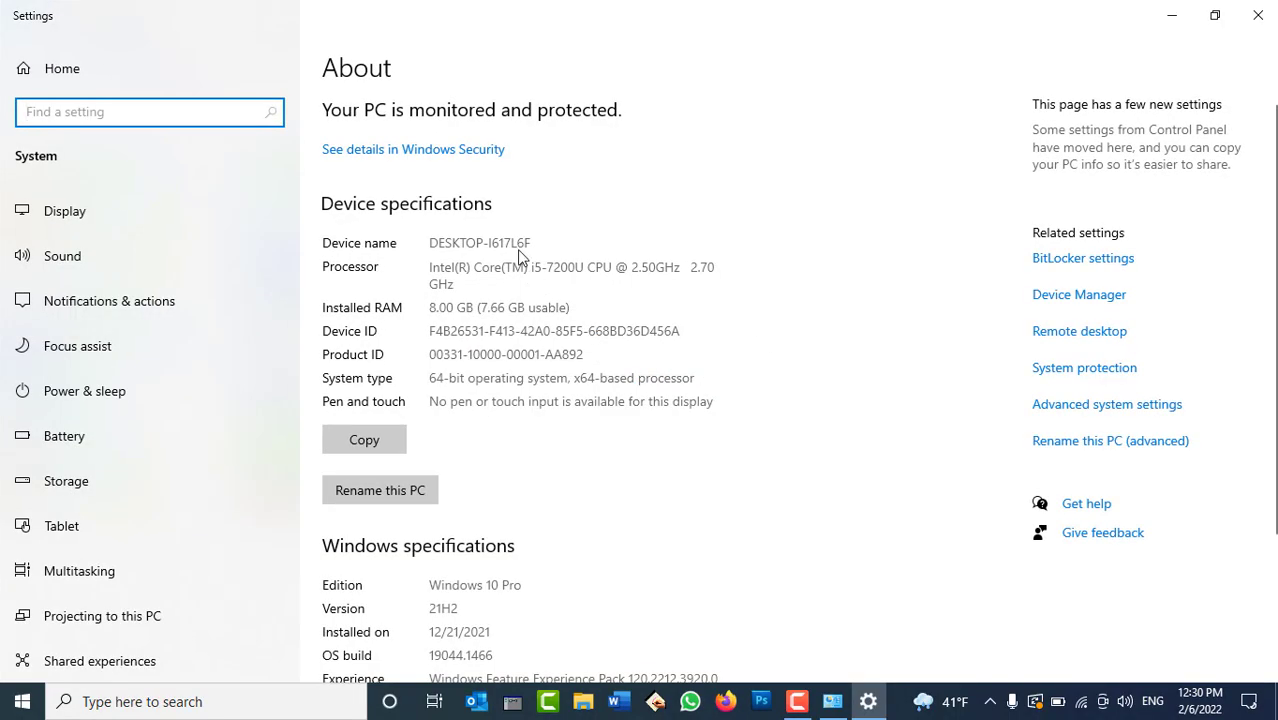
{"action": "left_click_drag", "start_coordinate": [431, 242], "coordinate": [527, 240]}
{"action": "left_click_drag", "start_coordinate": [432, 268], "coordinate": [524, 262]}
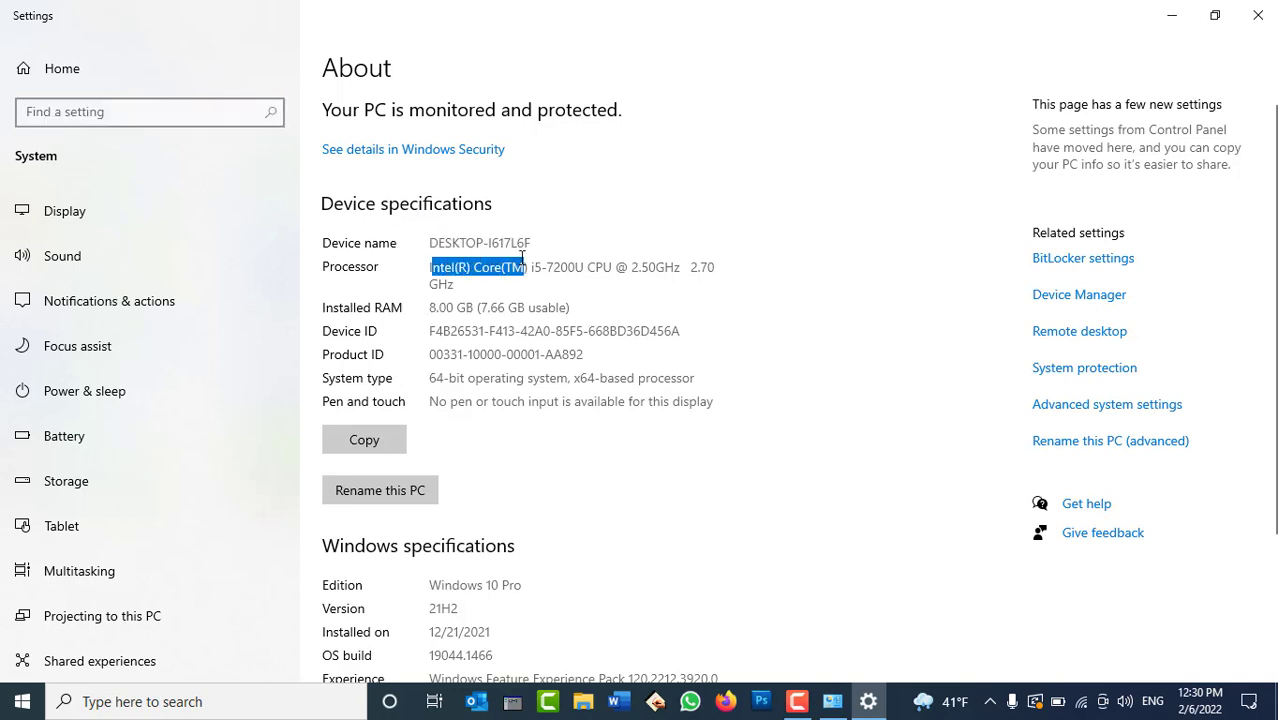
{"action": "left_click_drag", "start_coordinate": [630, 266], "coordinate": [656, 262]}
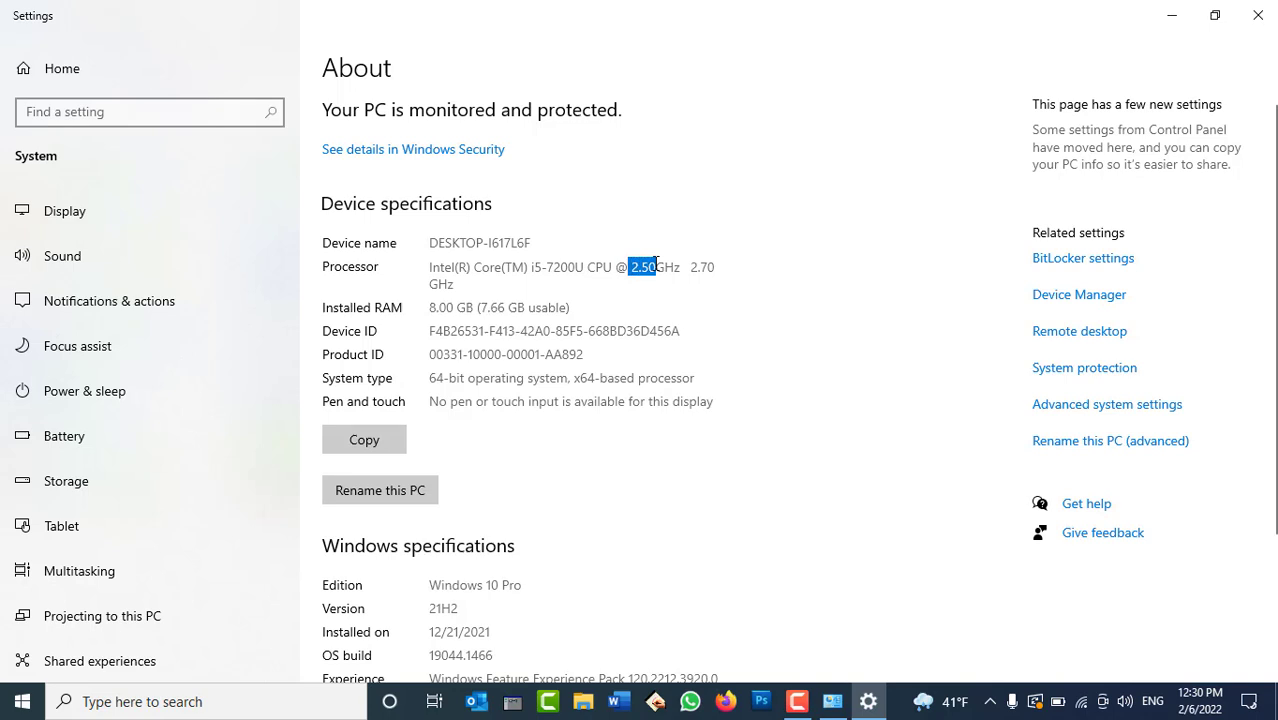
{"action": "left_click_drag", "start_coordinate": [437, 306], "coordinate": [446, 307]}
Select Windows version 21H2 under Windows specifications, then close Settings.
{"action": "scroll", "coordinate": [480, 340], "scroll_direction": "down", "scroll_amount": 2}
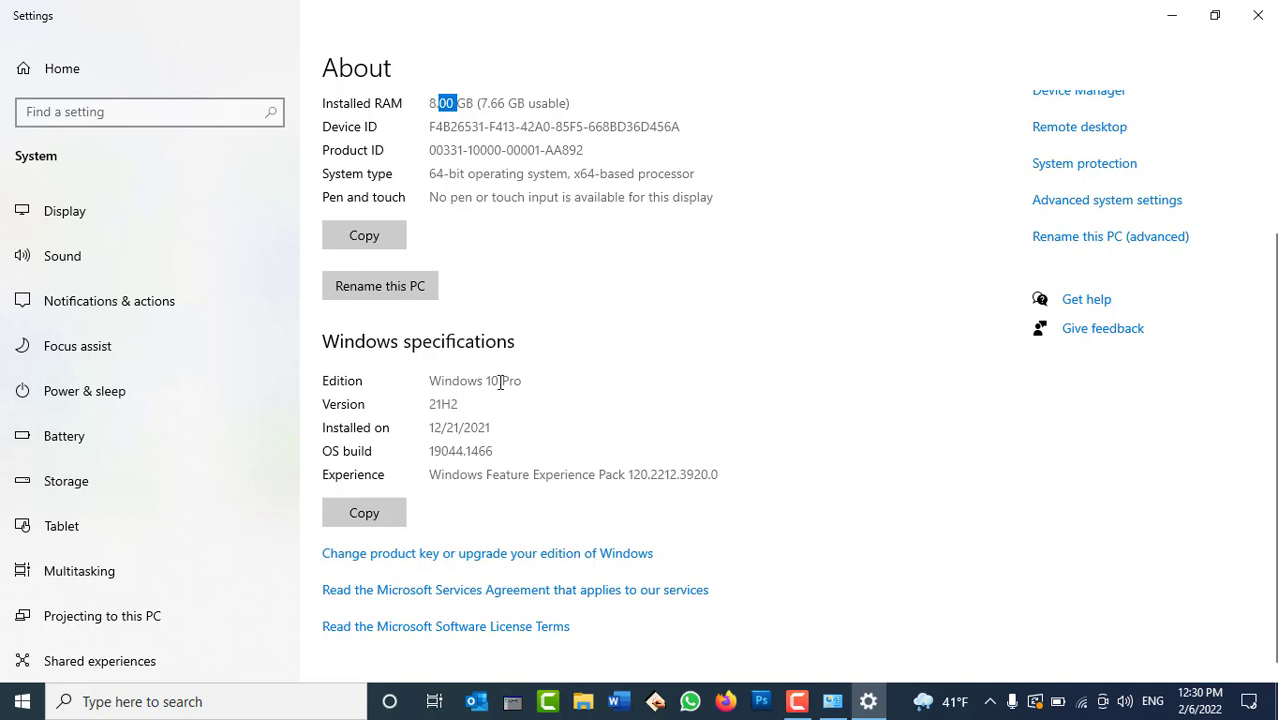
{"action": "double_click", "coordinate": [443, 402]}
{"action": "left_click", "coordinate": [1258, 15]}
Minimize Control Panel and dismiss the This PC shortcut menu on the desktop.
{"action": "left_click", "coordinate": [1164, 11]}
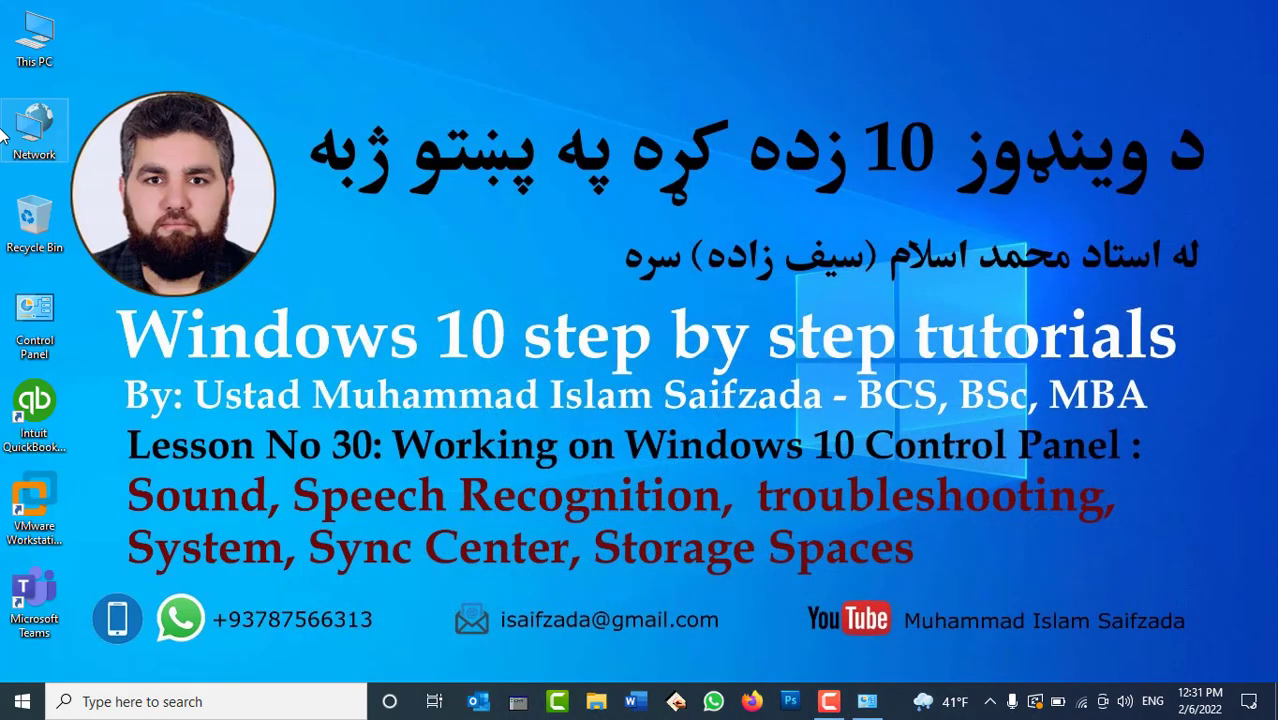
{"action": "right_click", "coordinate": [42, 52]}
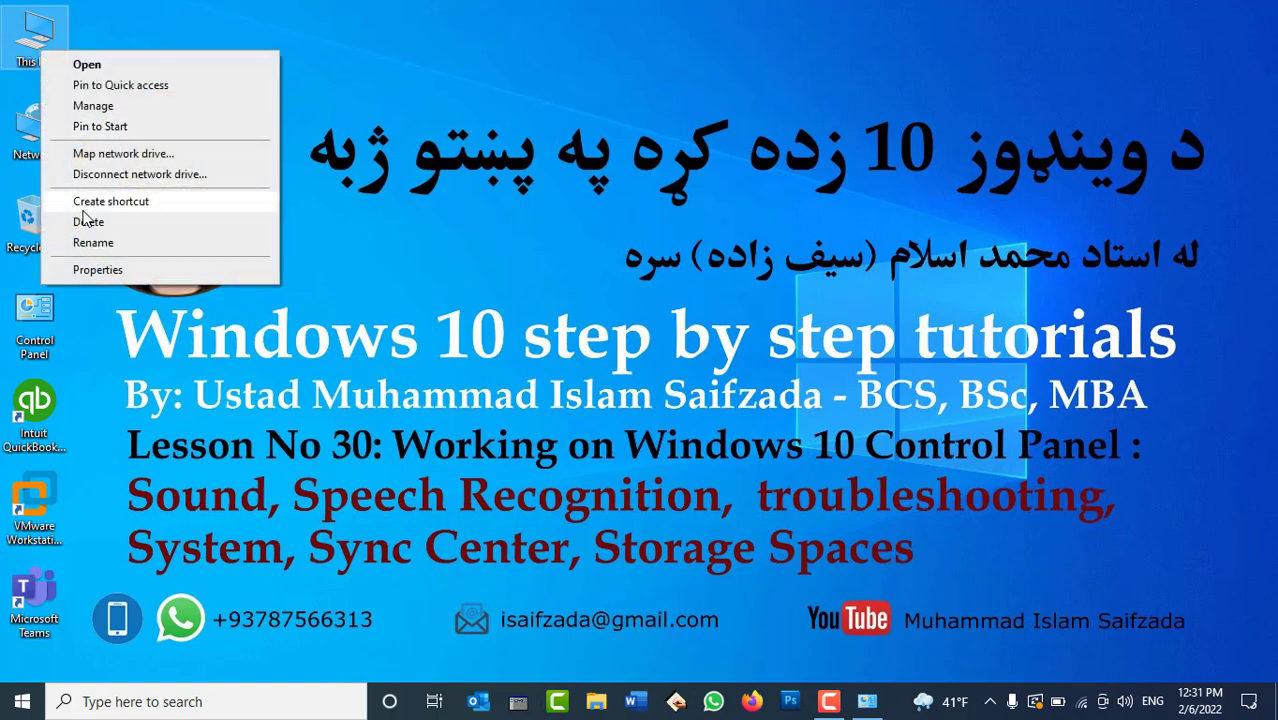
{"action": "left_click", "coordinate": [641, 348]}
Run dxdiag, check the Display tab showing Intel HD Graphics 620, then exit the tool.
{"action": "key", "text": "super+r"}
{"action": "type", "text": "dxd"}
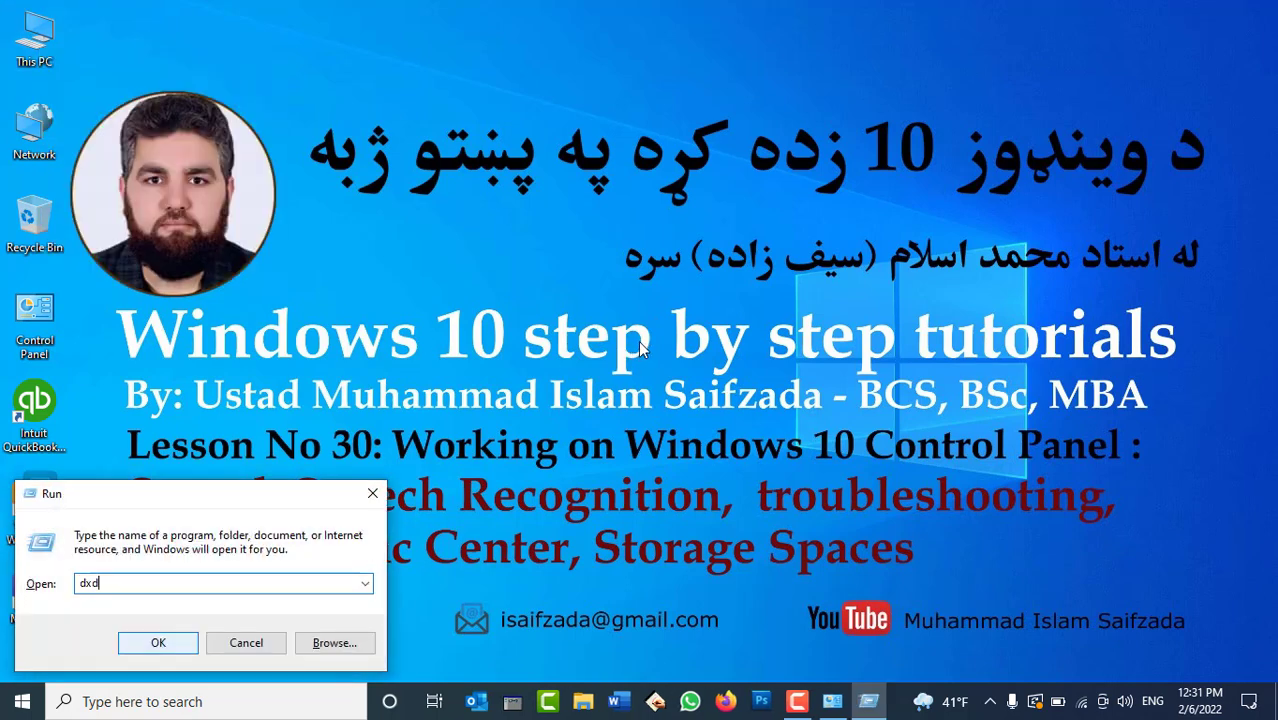
{"action": "type", "text": "iag"}
{"action": "key", "text": "Return"}
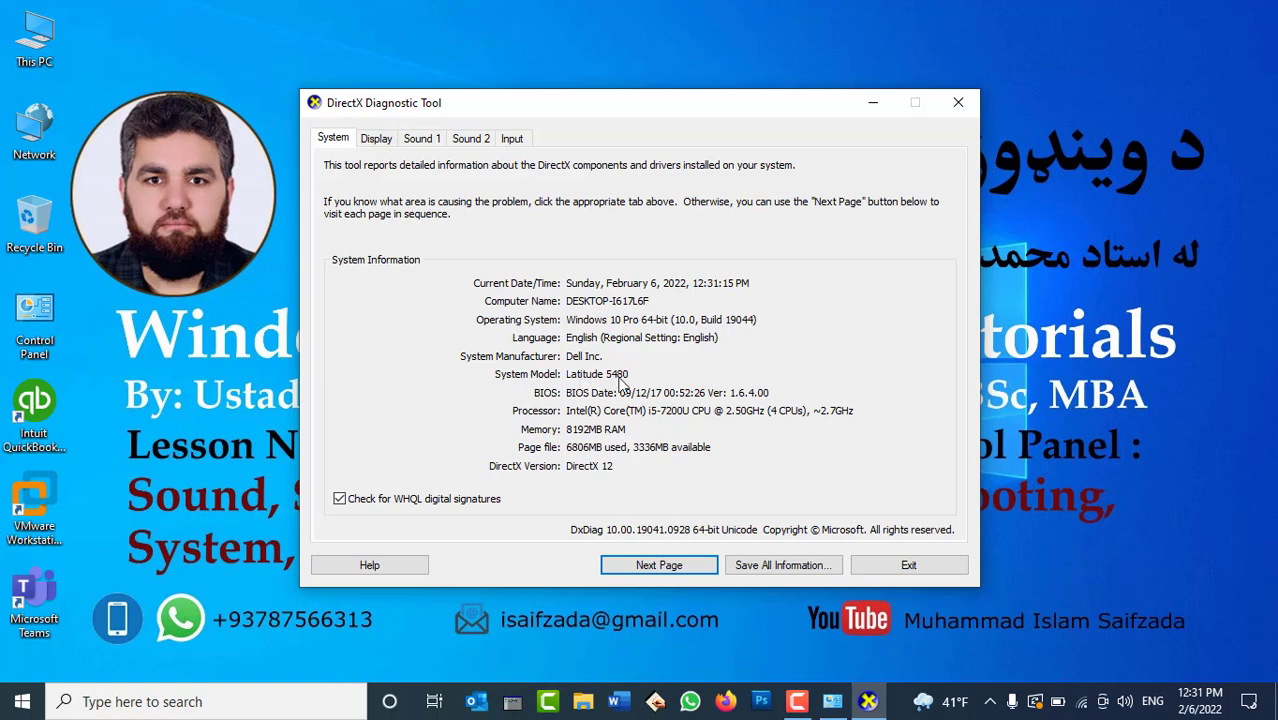
{"action": "left_click", "coordinate": [378, 140]}
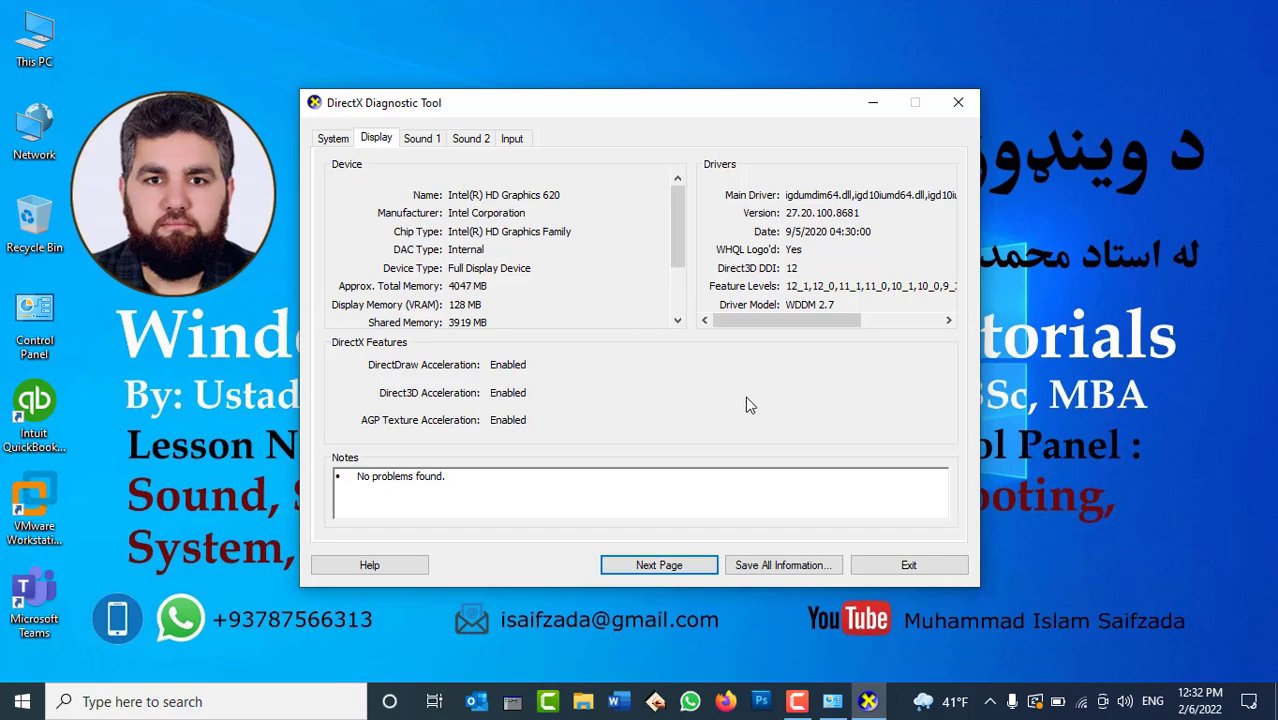
{"action": "left_click", "coordinate": [901, 566]}
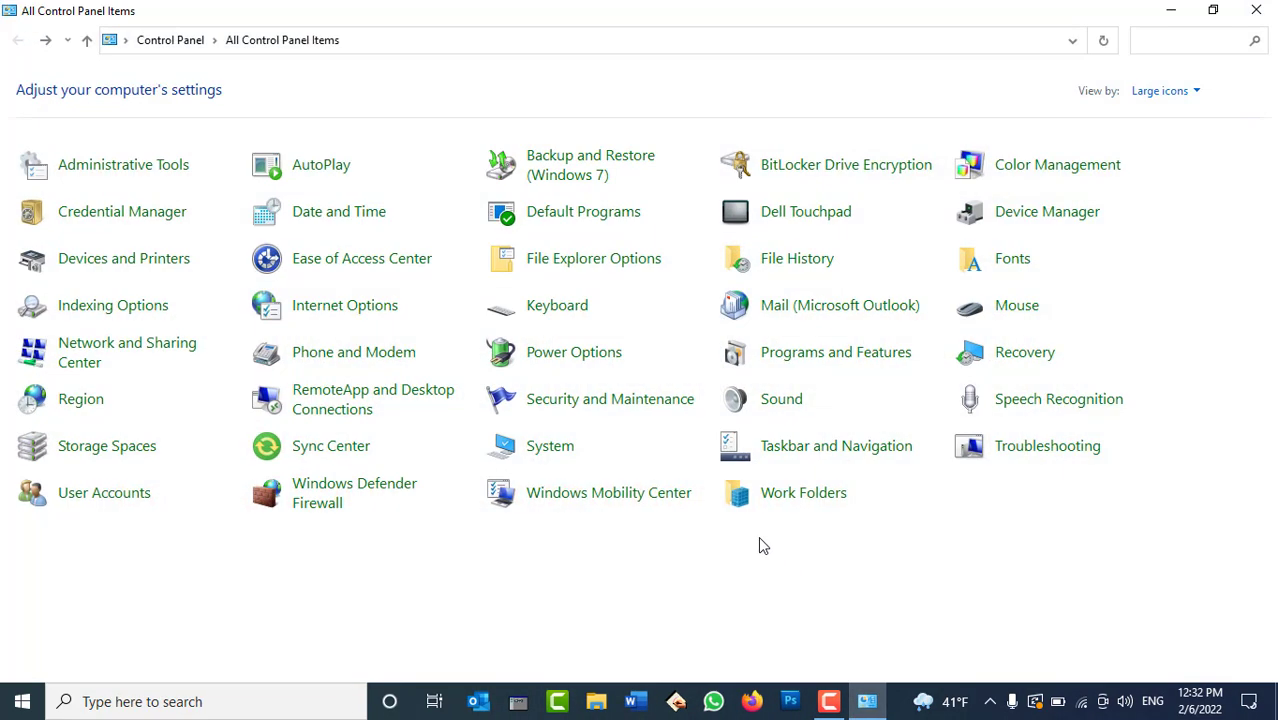
With Control Panel minimized, create a new desktop folder named 'Office Data'.
{"action": "left_click", "coordinate": [849, 700]}
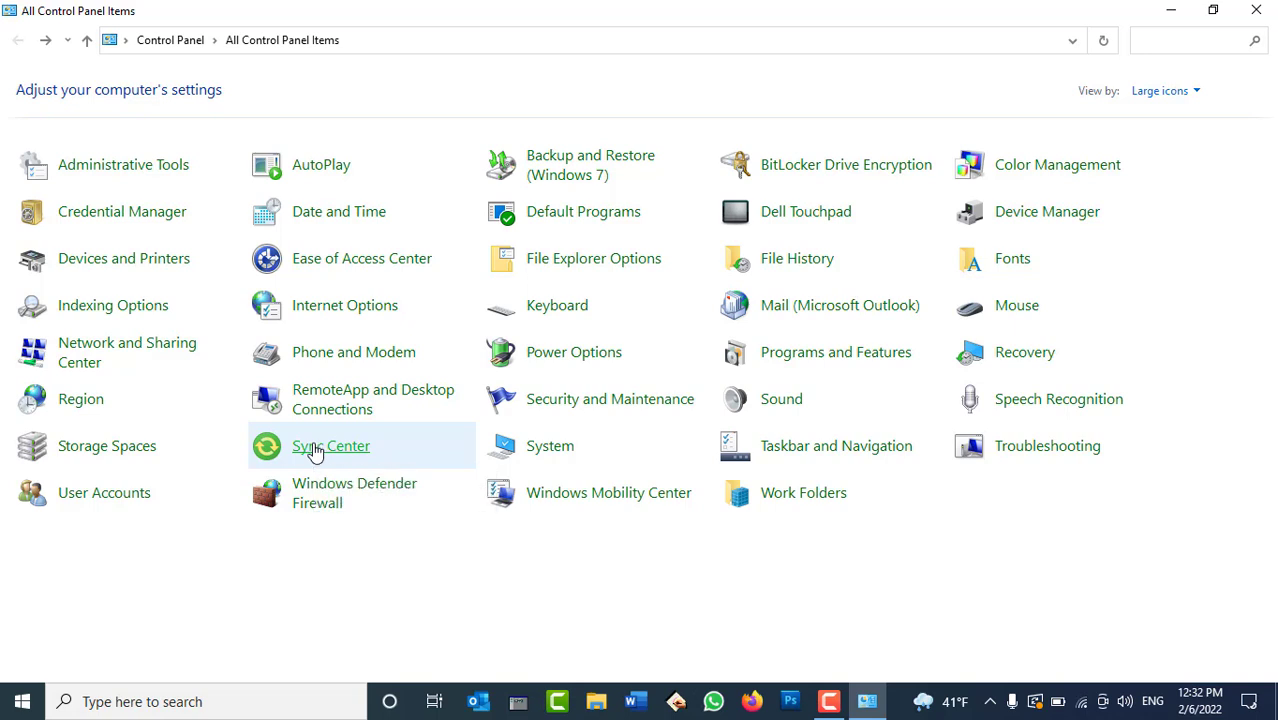
{"action": "left_click", "coordinate": [866, 700]}
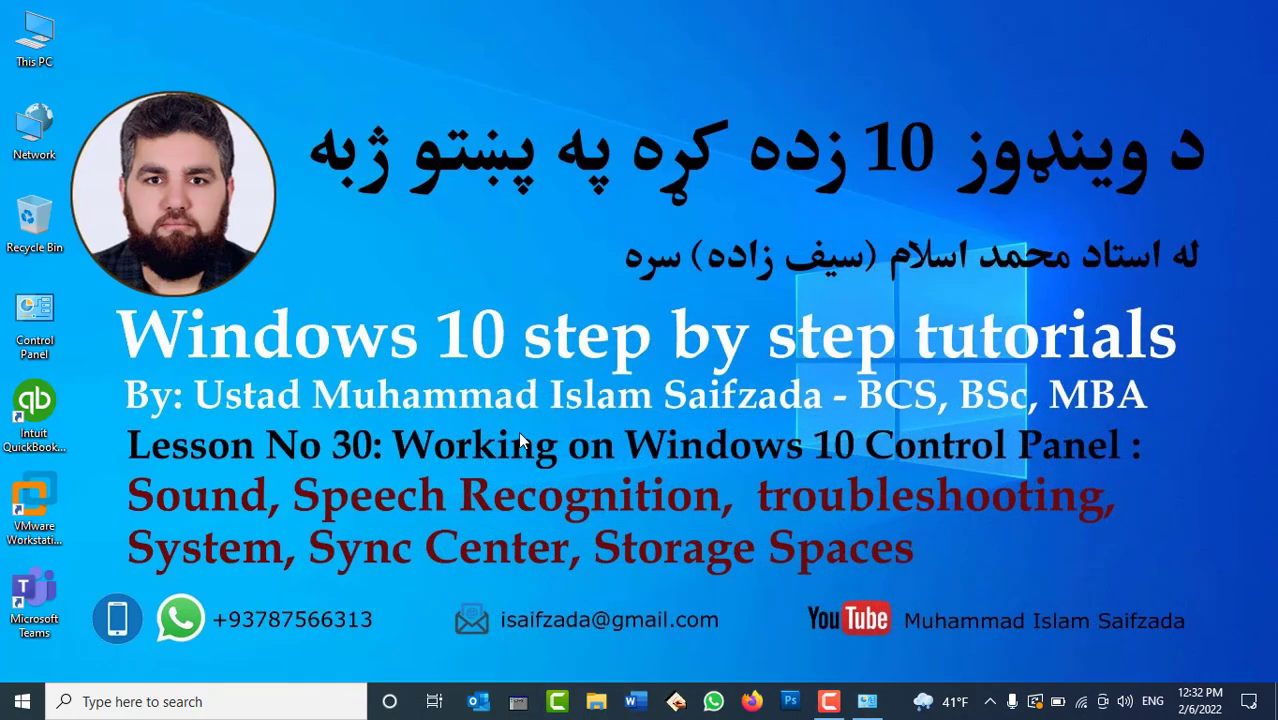
{"action": "right_click", "coordinate": [484, 285]}
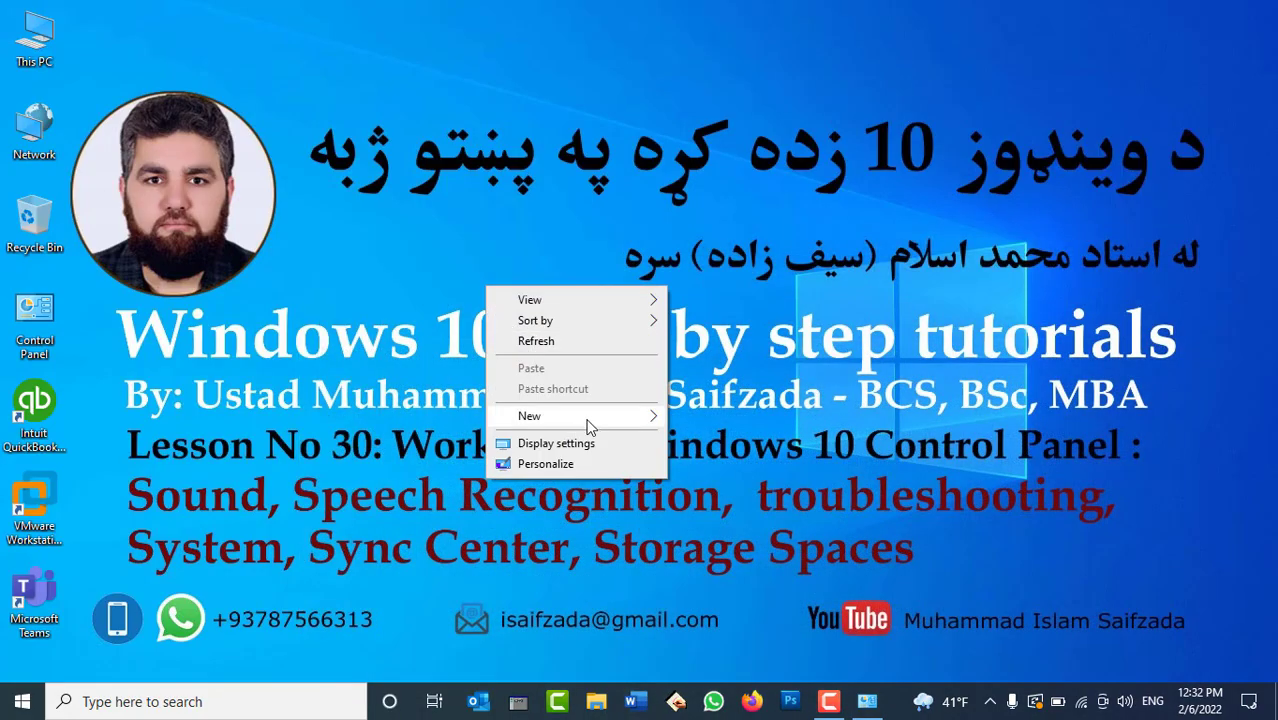
{"action": "mouse_move", "coordinate": [590, 418]}
{"action": "left_click", "coordinate": [722, 414]}
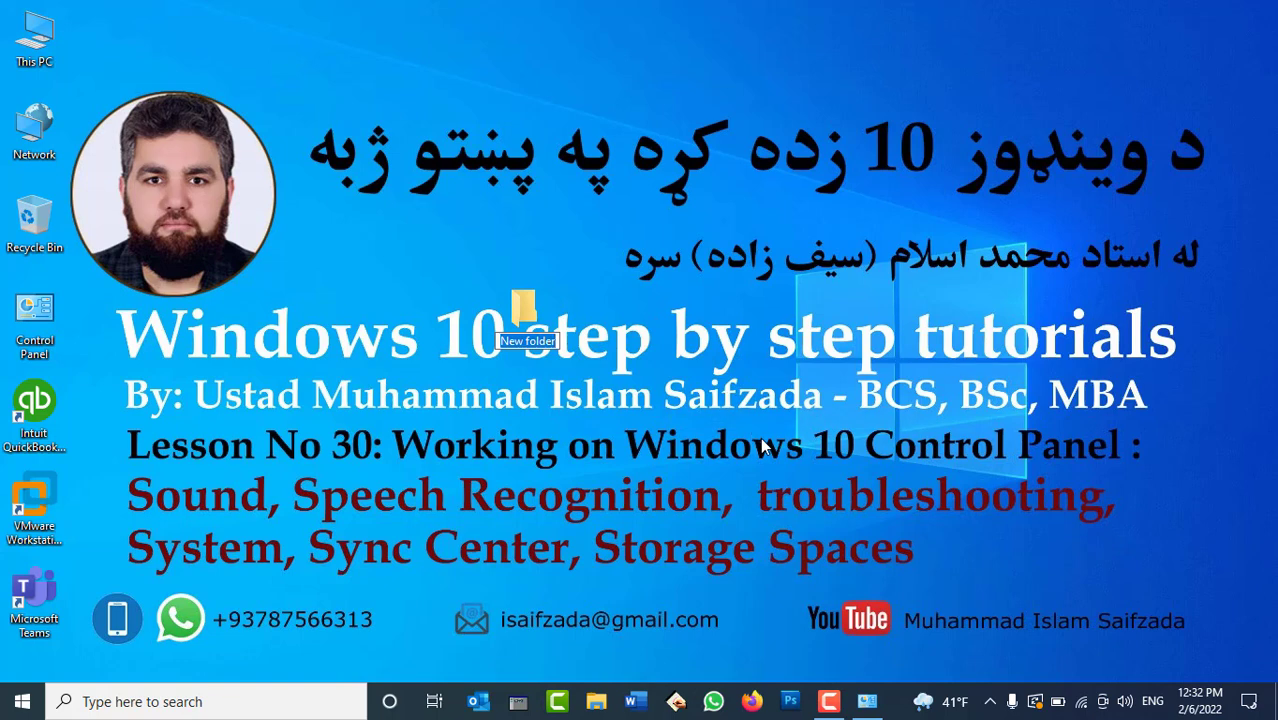
{"action": "type", "text": "Office Dat"}
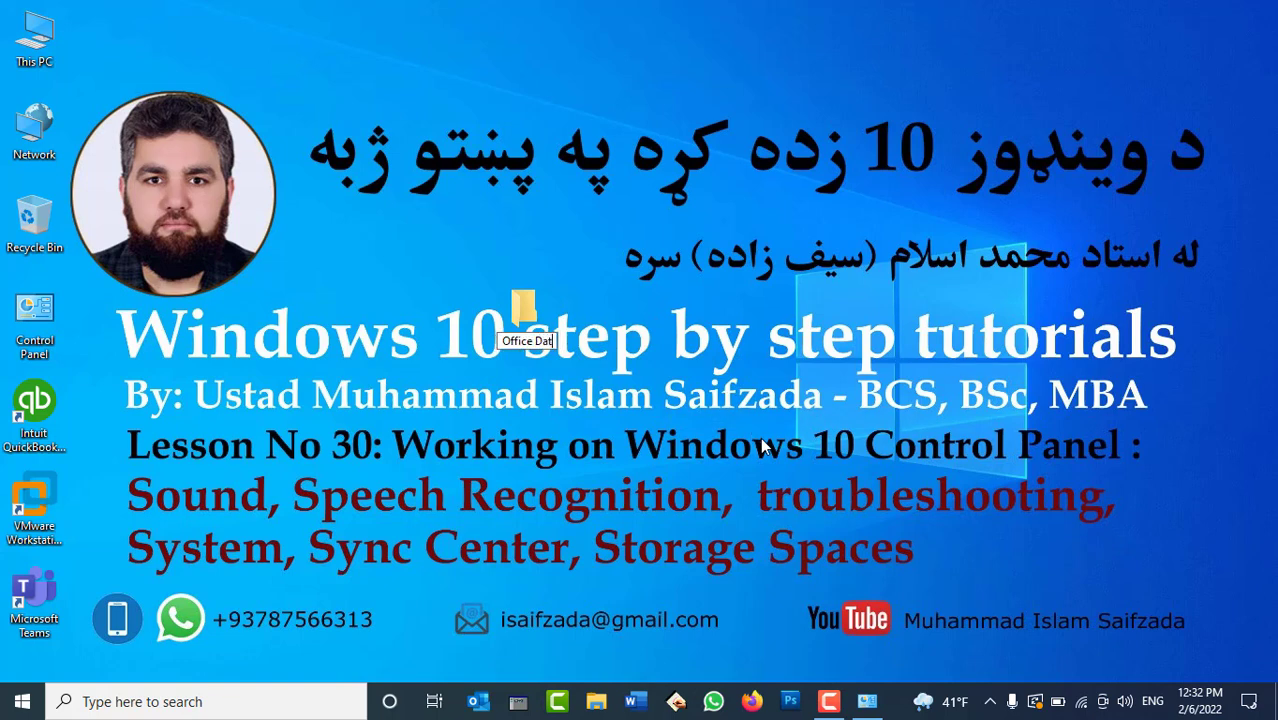
{"action": "type", "text": "a"}
{"action": "key", "text": "Return"}
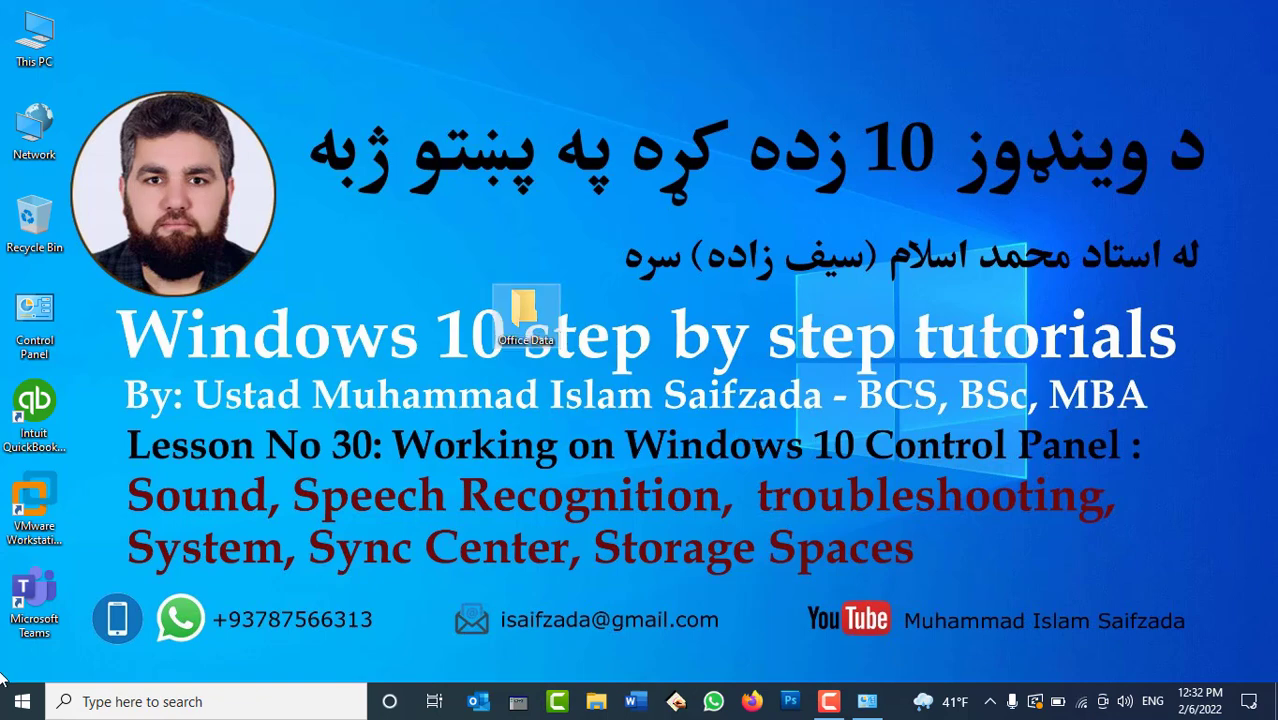
Create a new text document named 'Finance Report' inside the Office Data folder.
{"action": "double_click", "coordinate": [536, 314]}
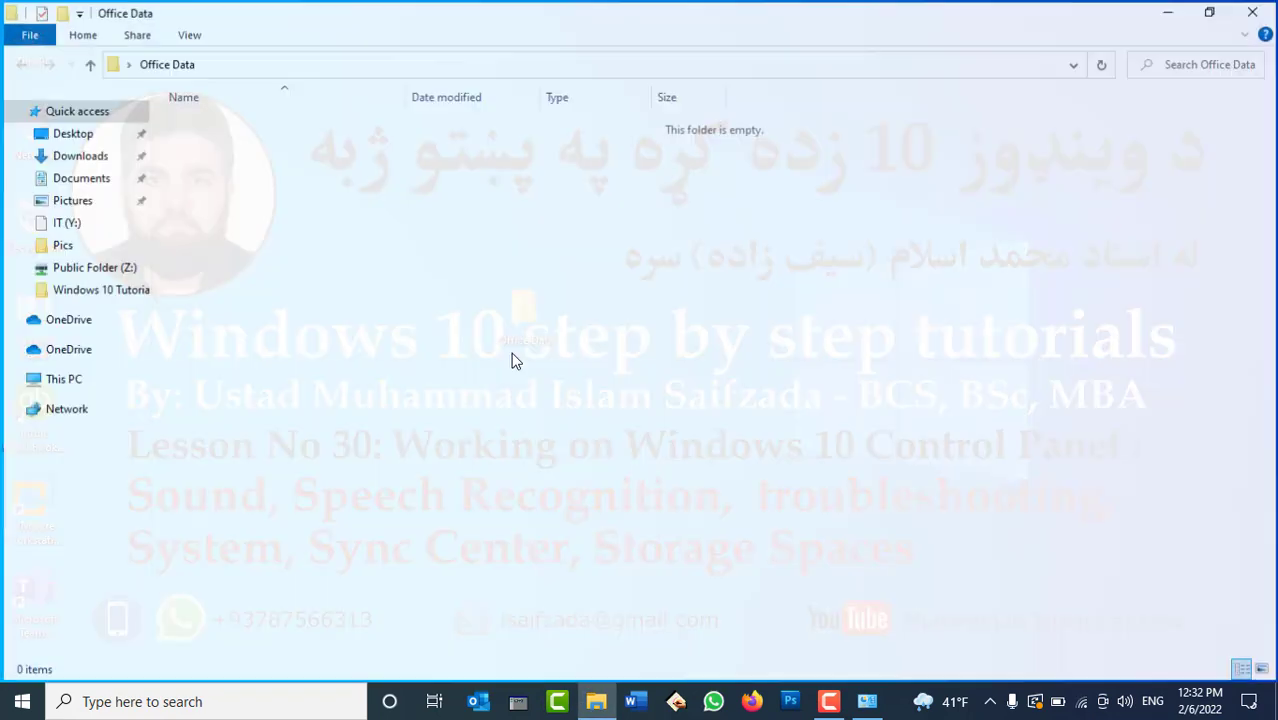
{"action": "right_click", "coordinate": [488, 333]}
{"action": "mouse_move", "coordinate": [633, 558]}
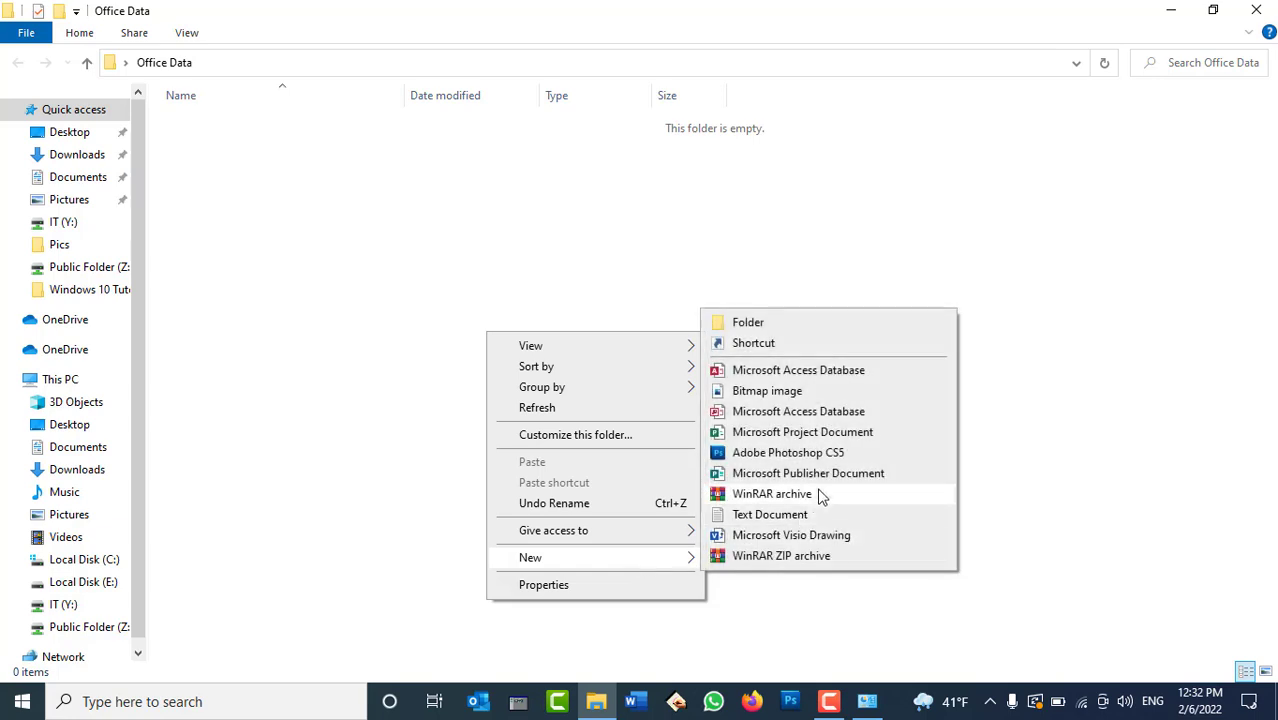
{"action": "left_click", "coordinate": [805, 525]}
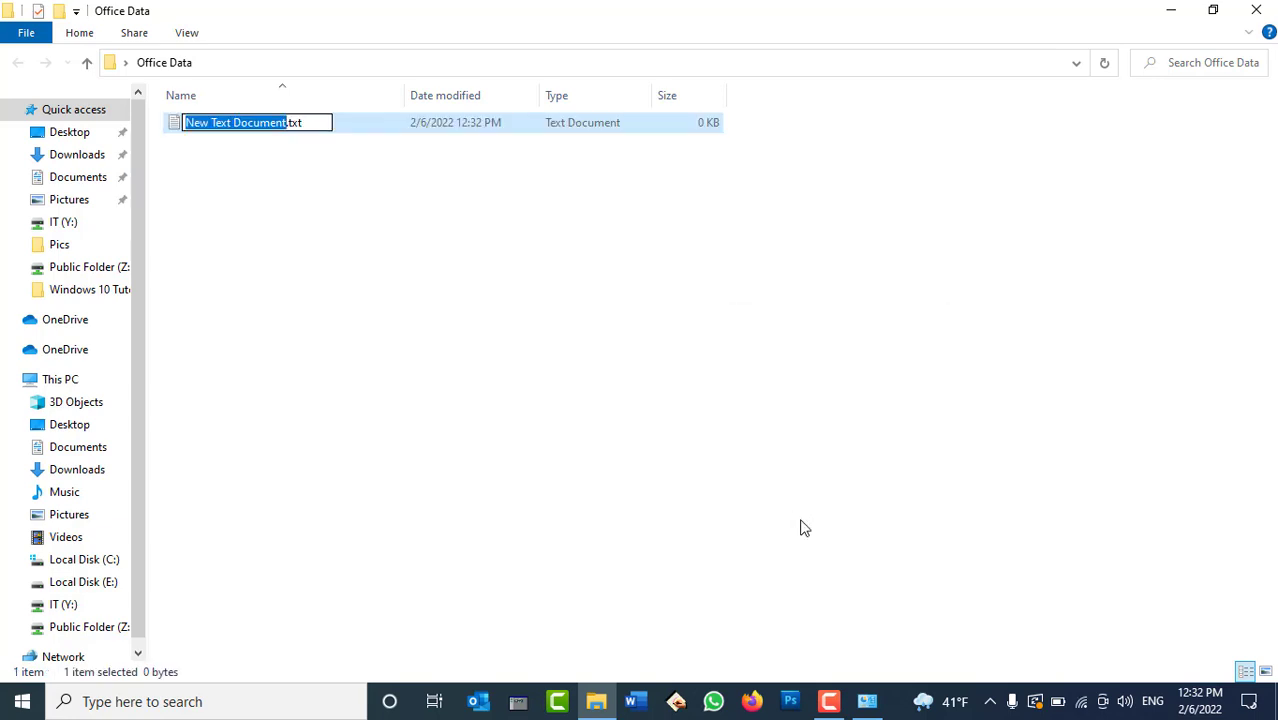
{"action": "type", "text": "Finance Repo"}
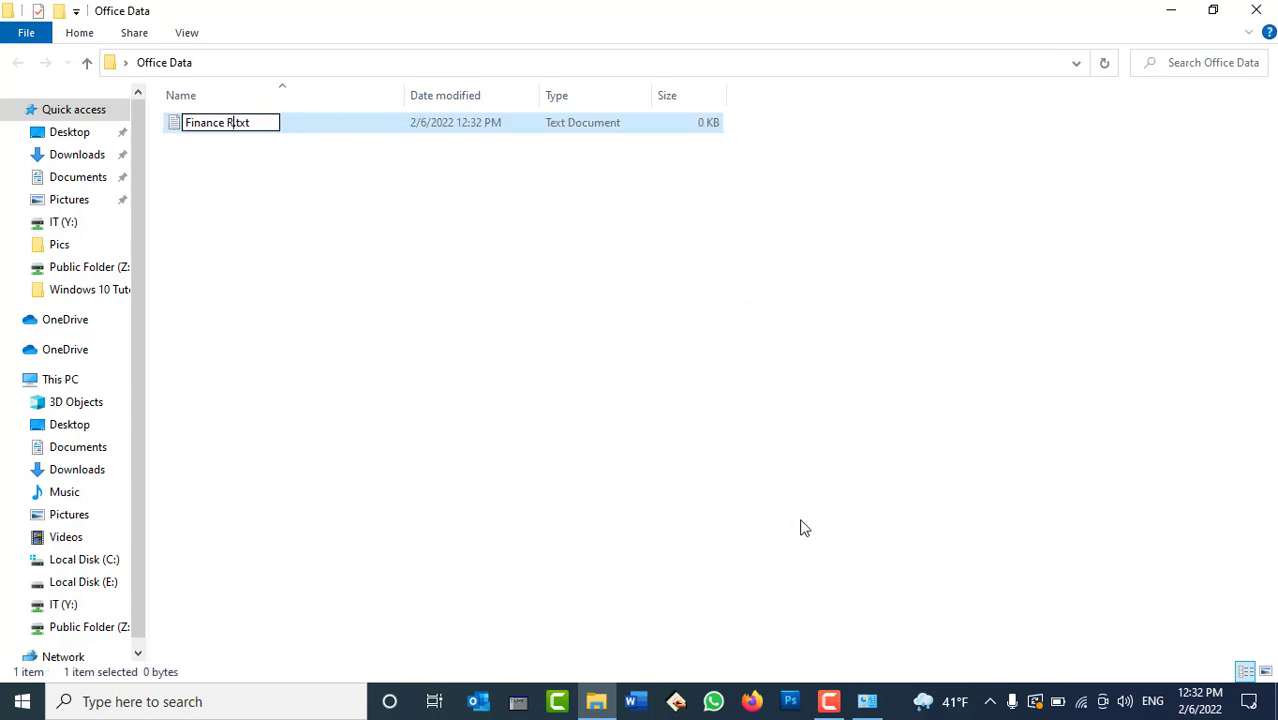
{"action": "type", "text": "rt"}
{"action": "key", "text": "Return"}
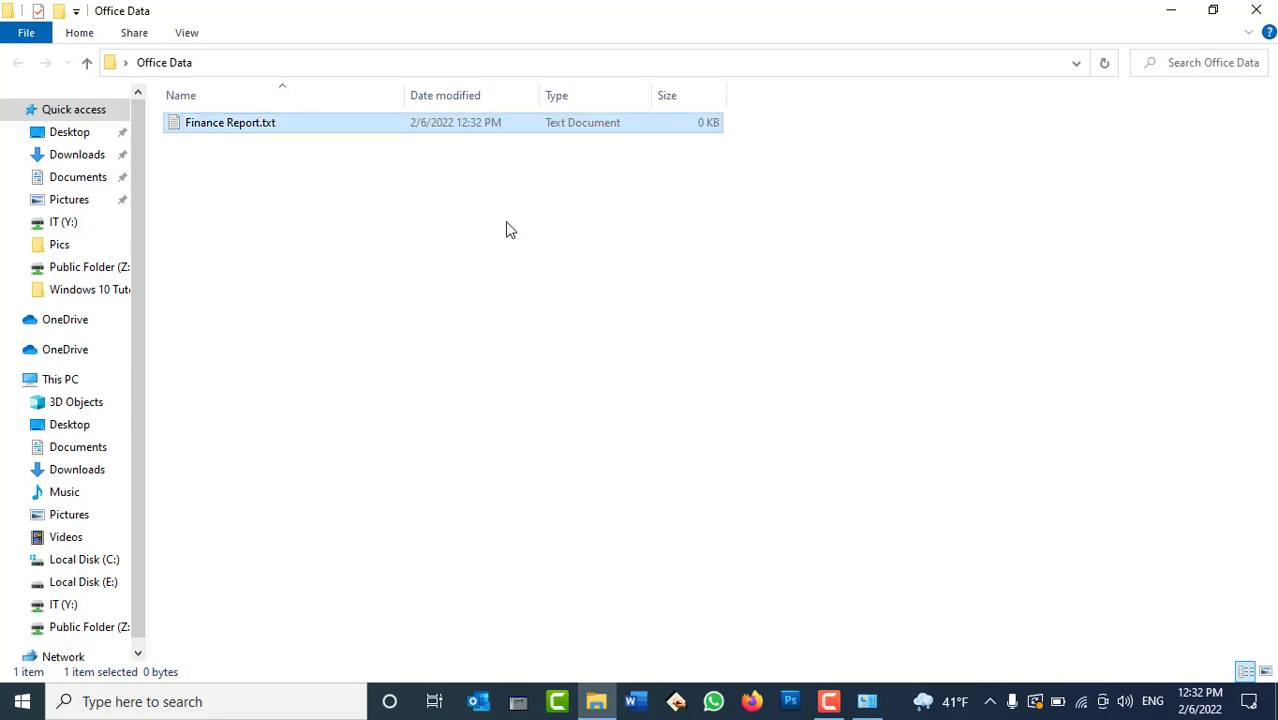
Type 'Welcome to afghanistan' into Finance Report.txt, then close Notepad without saving.
{"action": "double_click", "coordinate": [436, 126]}
{"action": "type", "text": "W"}
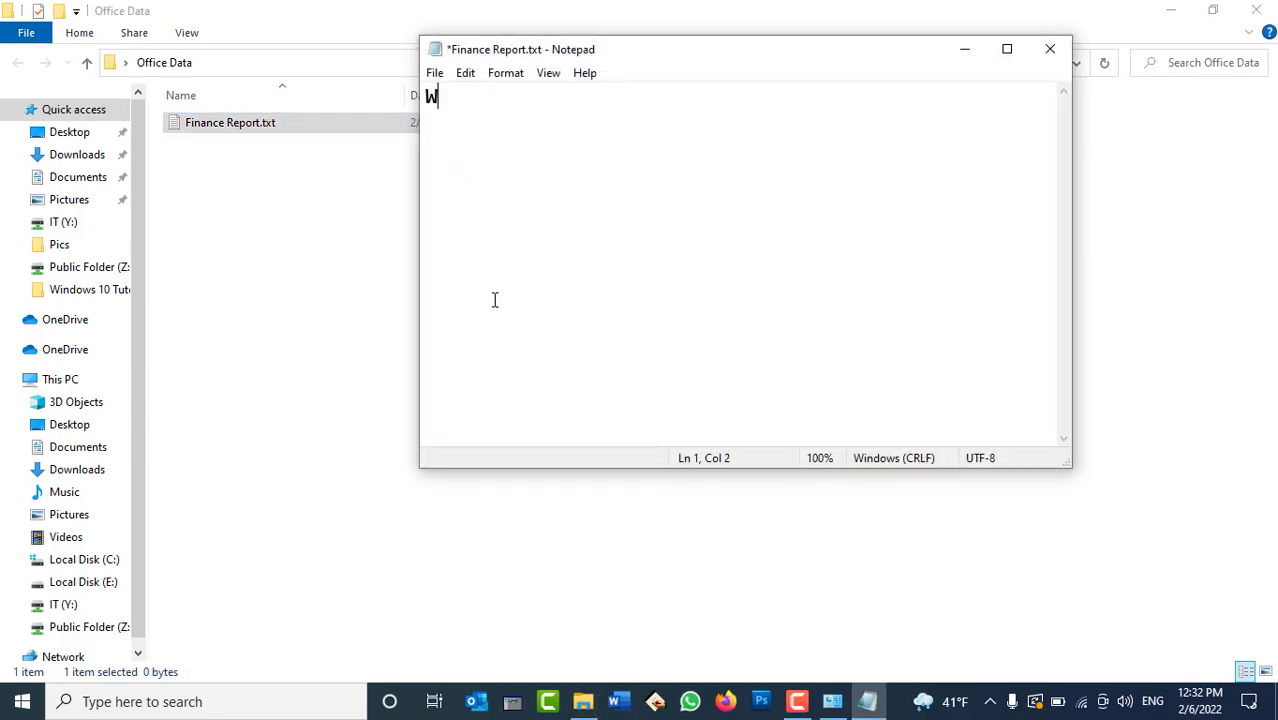
{"action": "type", "text": "elcome to afghanistan"}
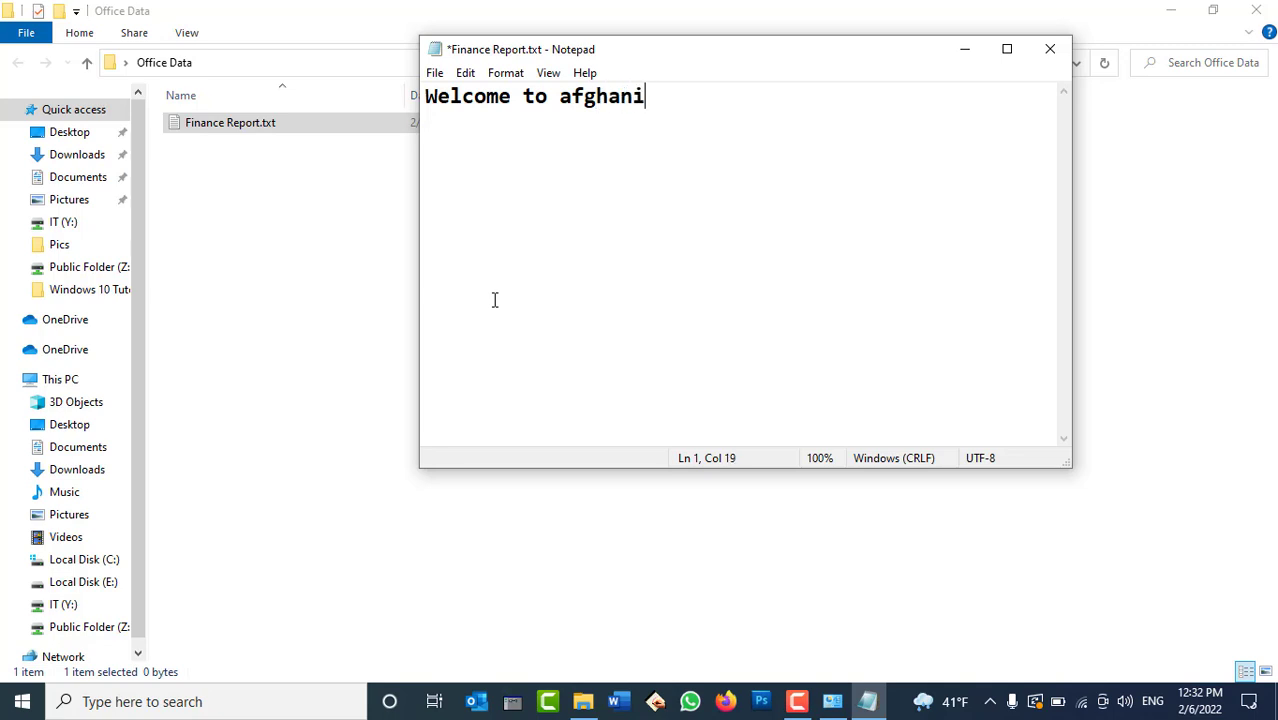
{"action": "left_click", "coordinate": [1050, 49]}
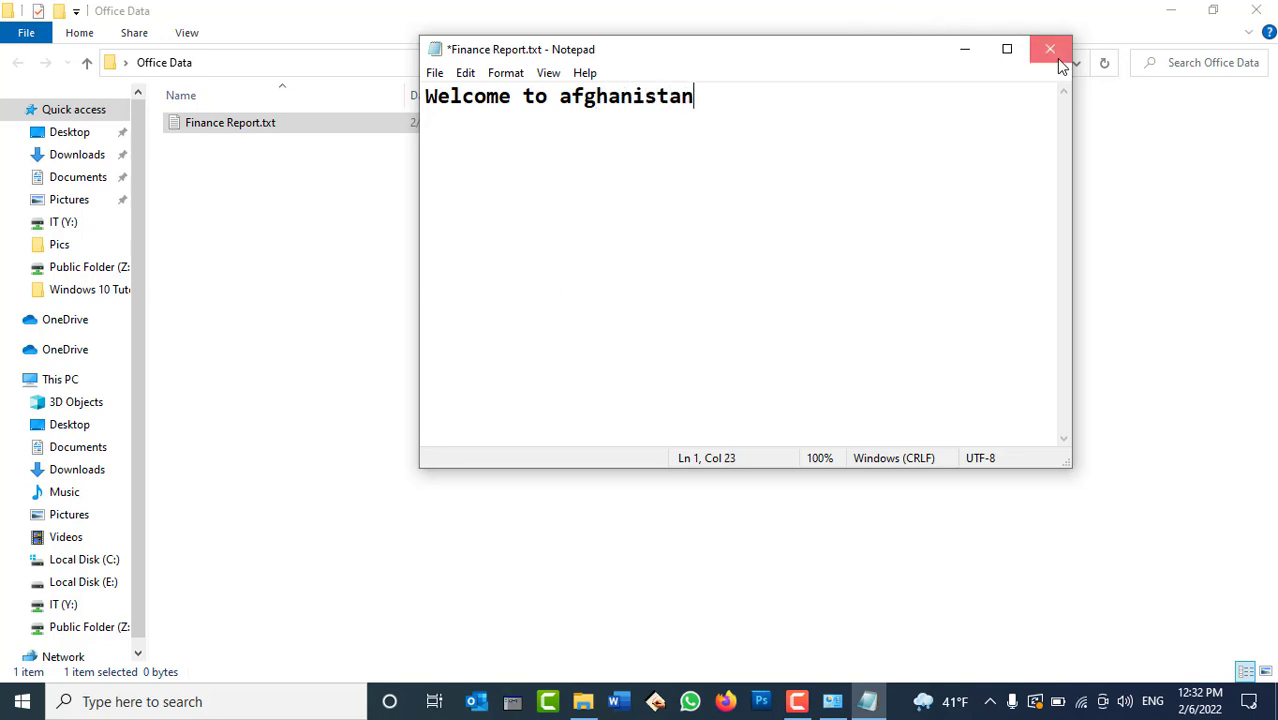
{"action": "left_click", "coordinate": [670, 369]}
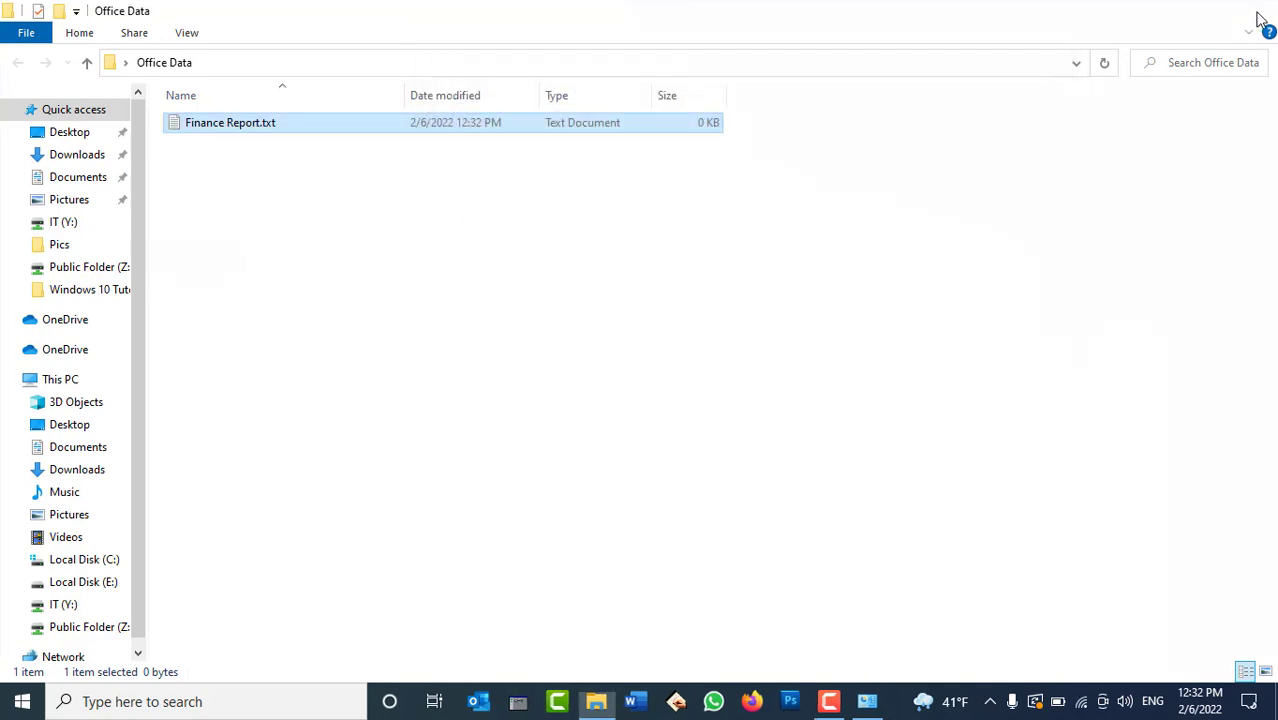
Close the Office Data window and open the desktop Office Data folder's Properties.
{"action": "left_click", "coordinate": [1272, 8]}
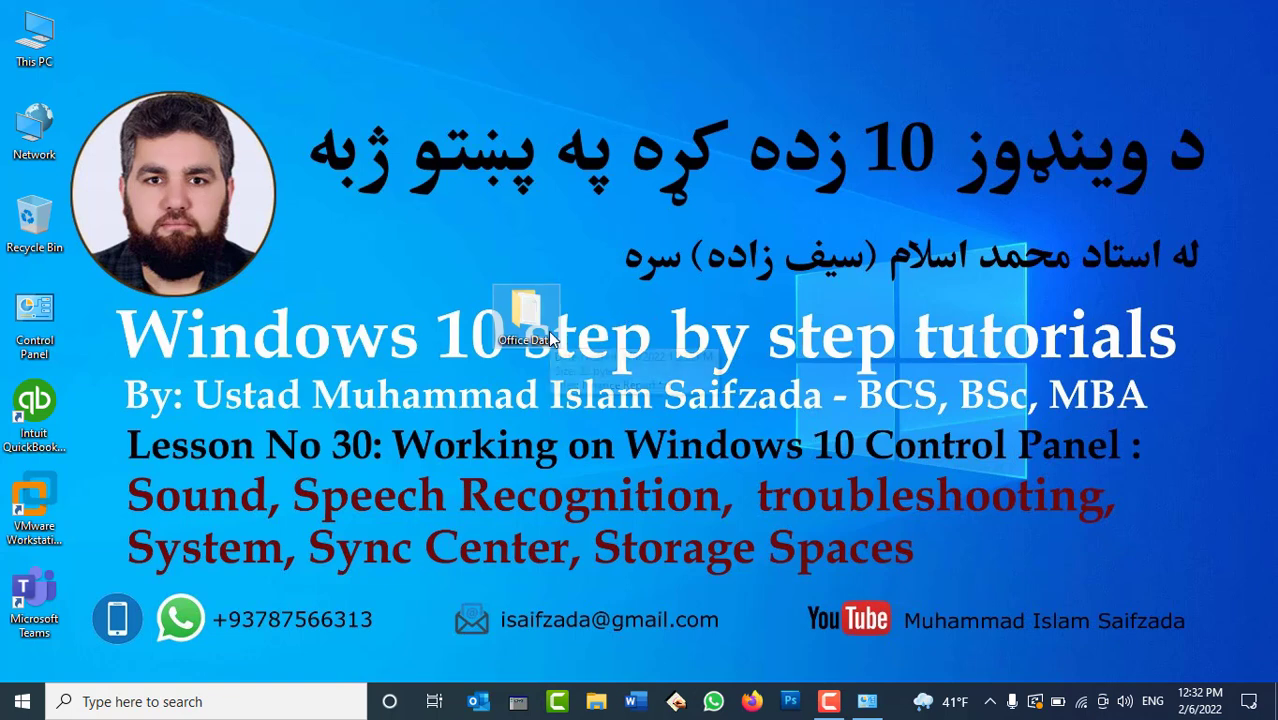
{"action": "mouse_move", "coordinate": [549, 339]}
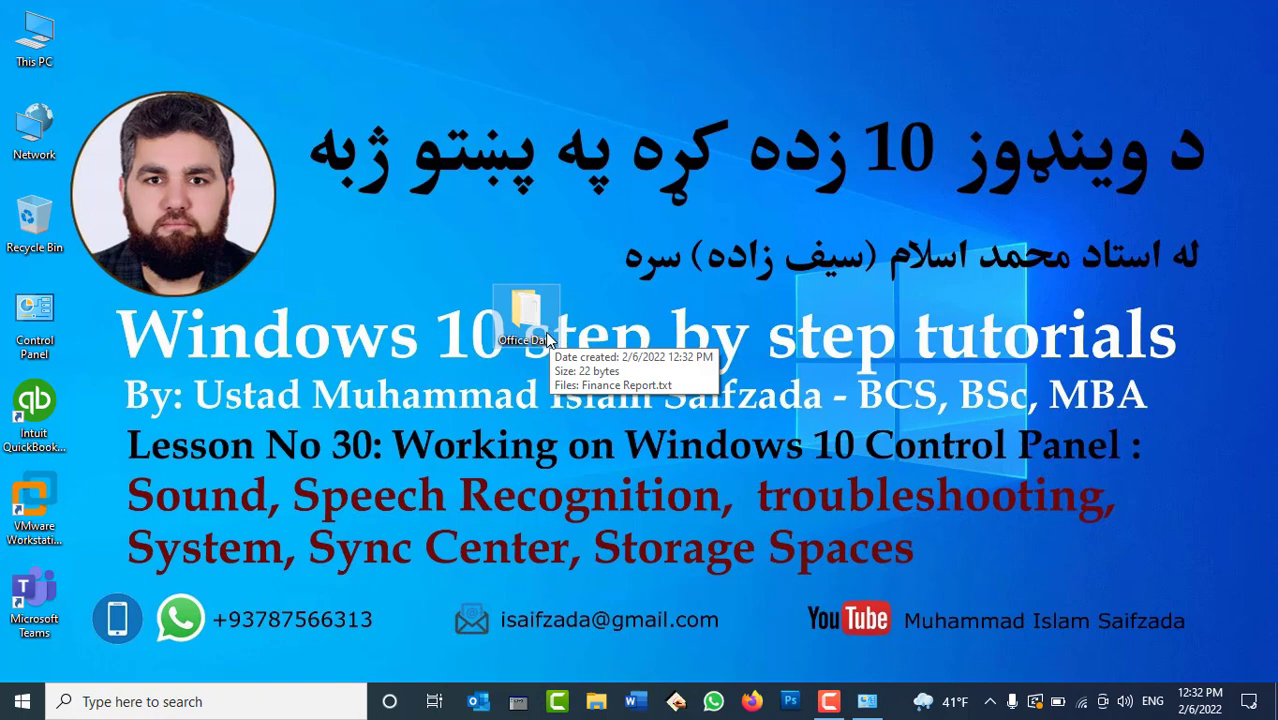
{"action": "right_click", "coordinate": [524, 322]}
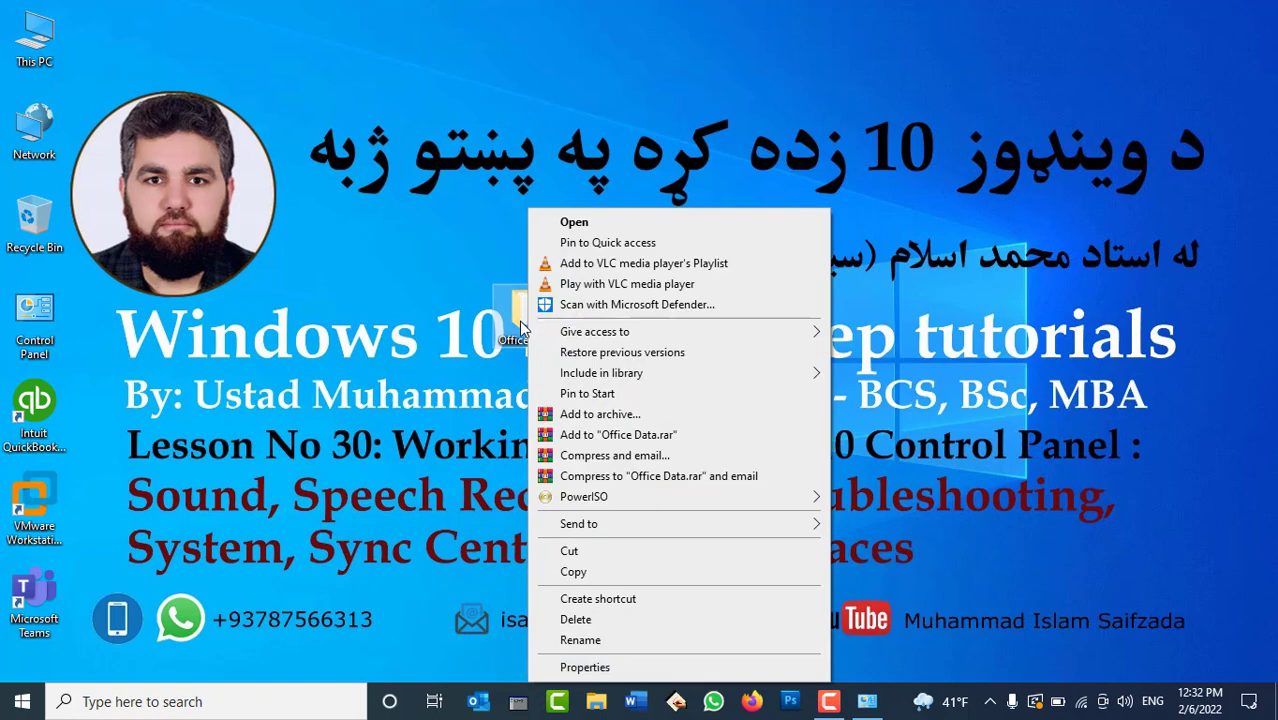
{"action": "left_click", "coordinate": [586, 667]}
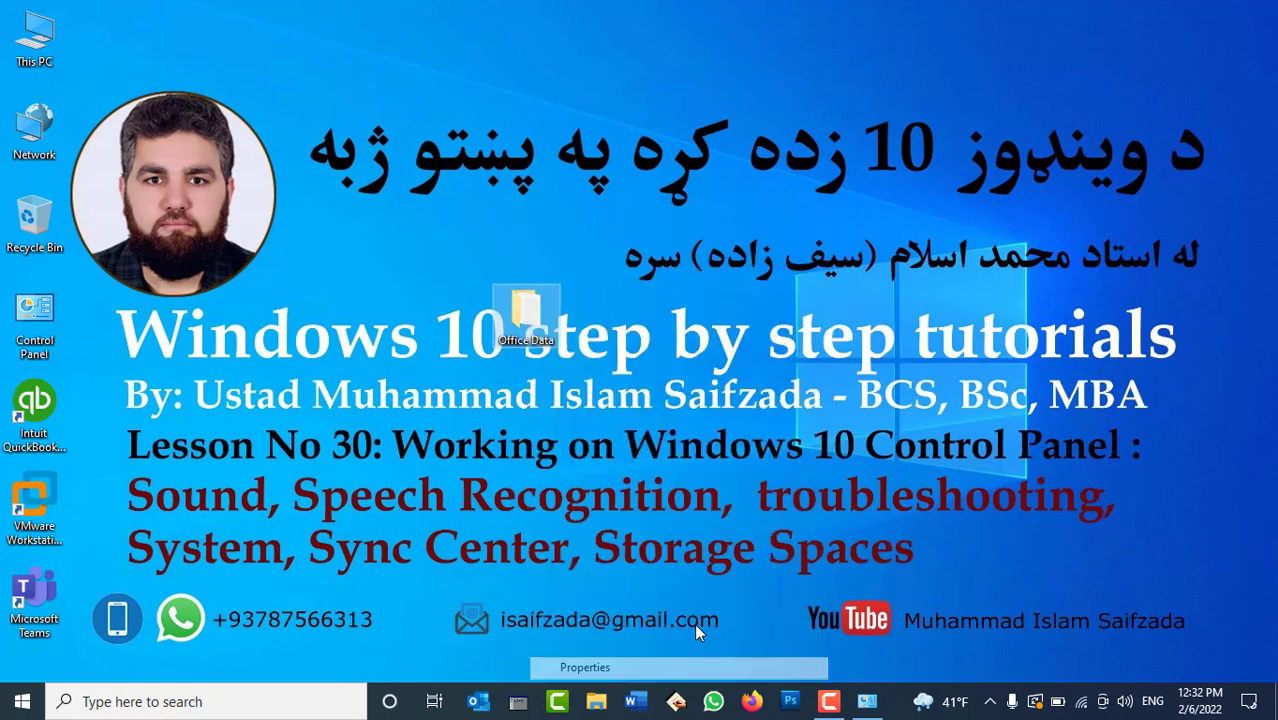
Turn on Share this folder for Office Data in Advanced Sharing and apply it.
{"action": "left_click", "coordinate": [614, 270]}
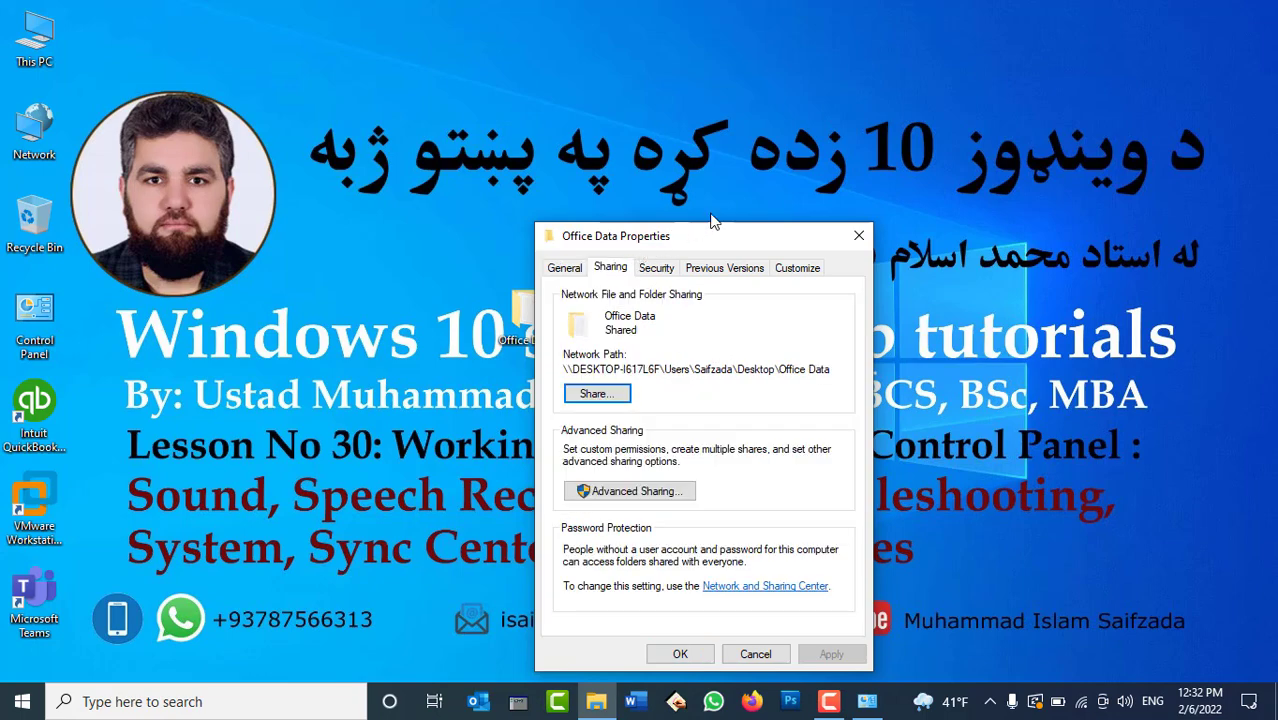
{"action": "left_click_drag", "start_coordinate": [675, 232], "coordinate": [823, 101]}
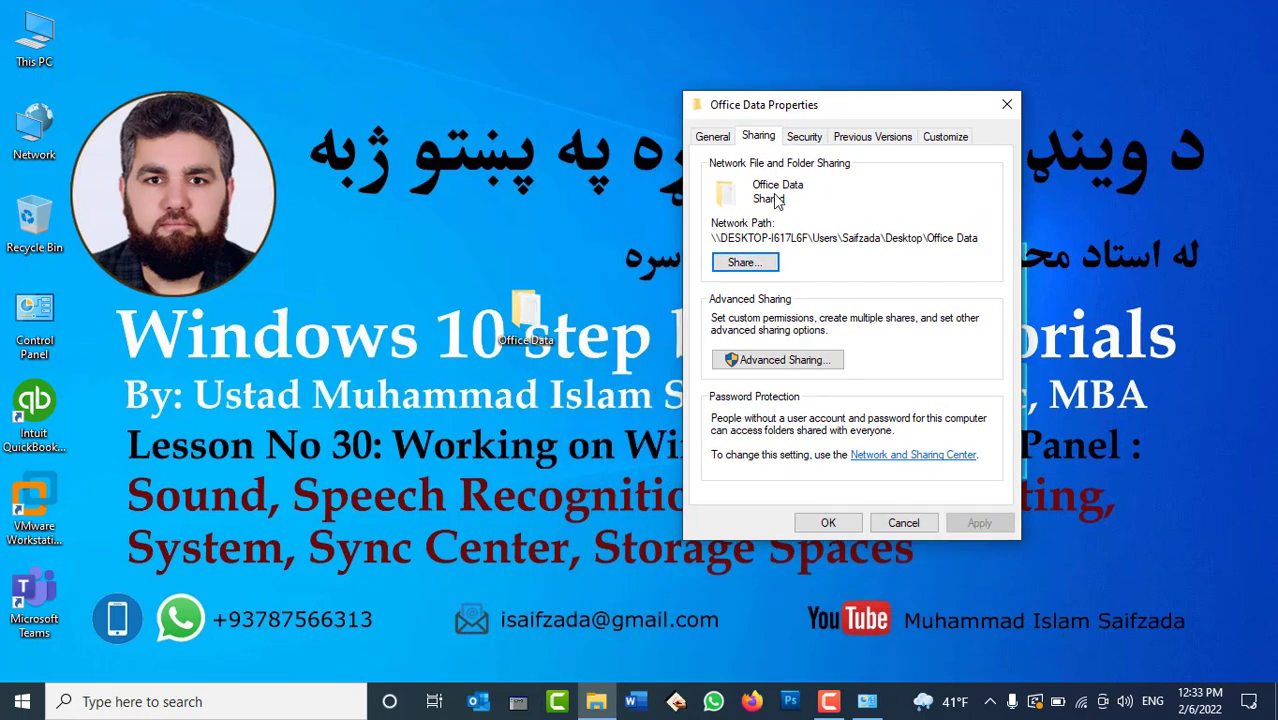
{"action": "left_click", "coordinate": [758, 362]}
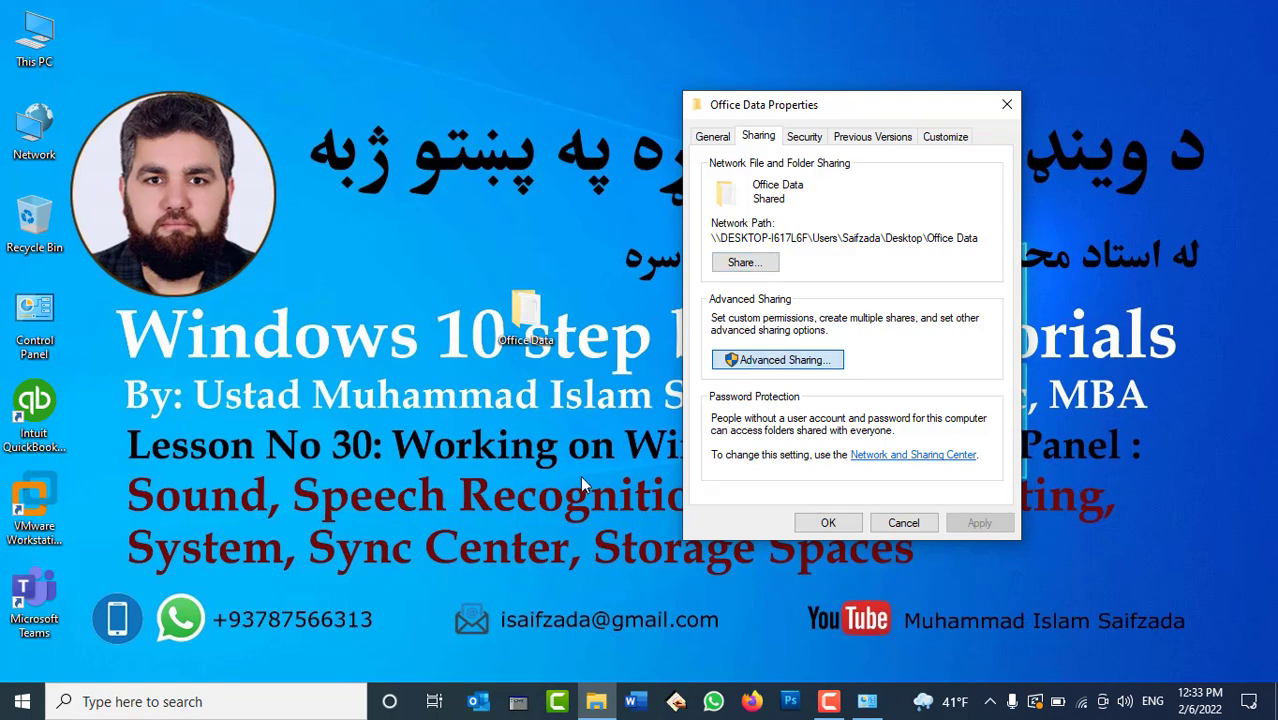
{"action": "left_click", "coordinate": [778, 170]}
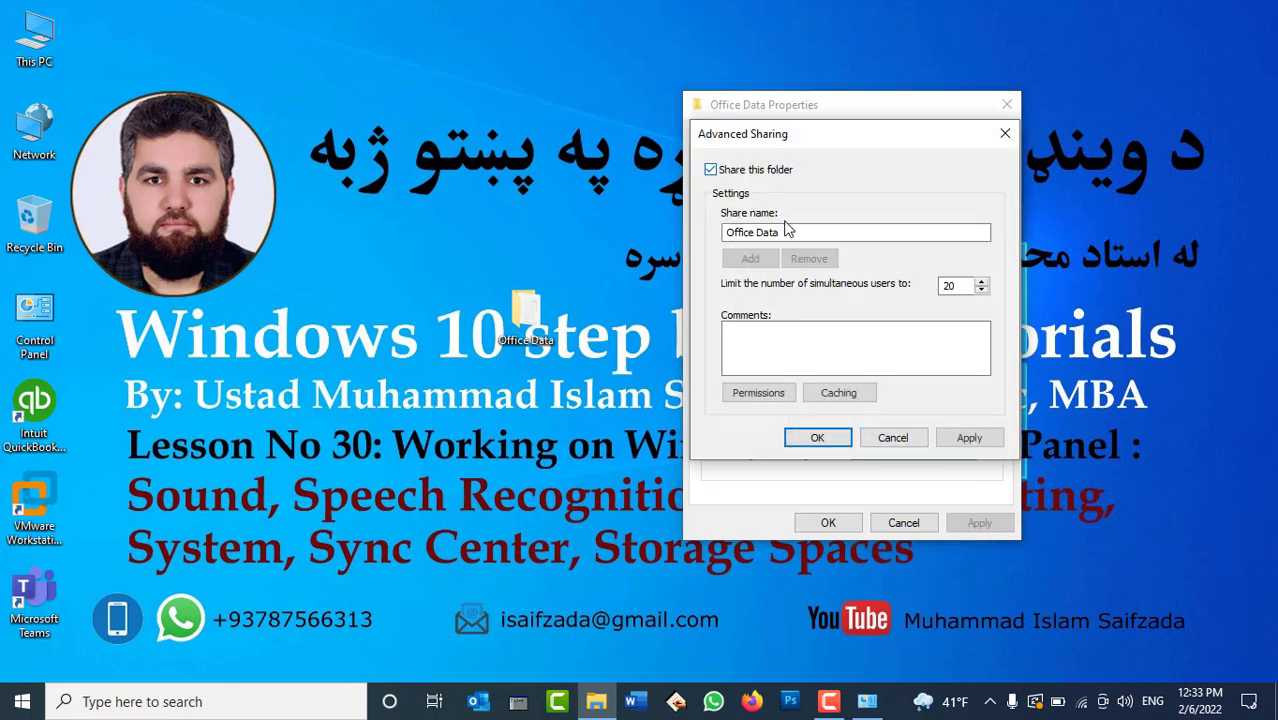
{"action": "left_click", "coordinate": [966, 438]}
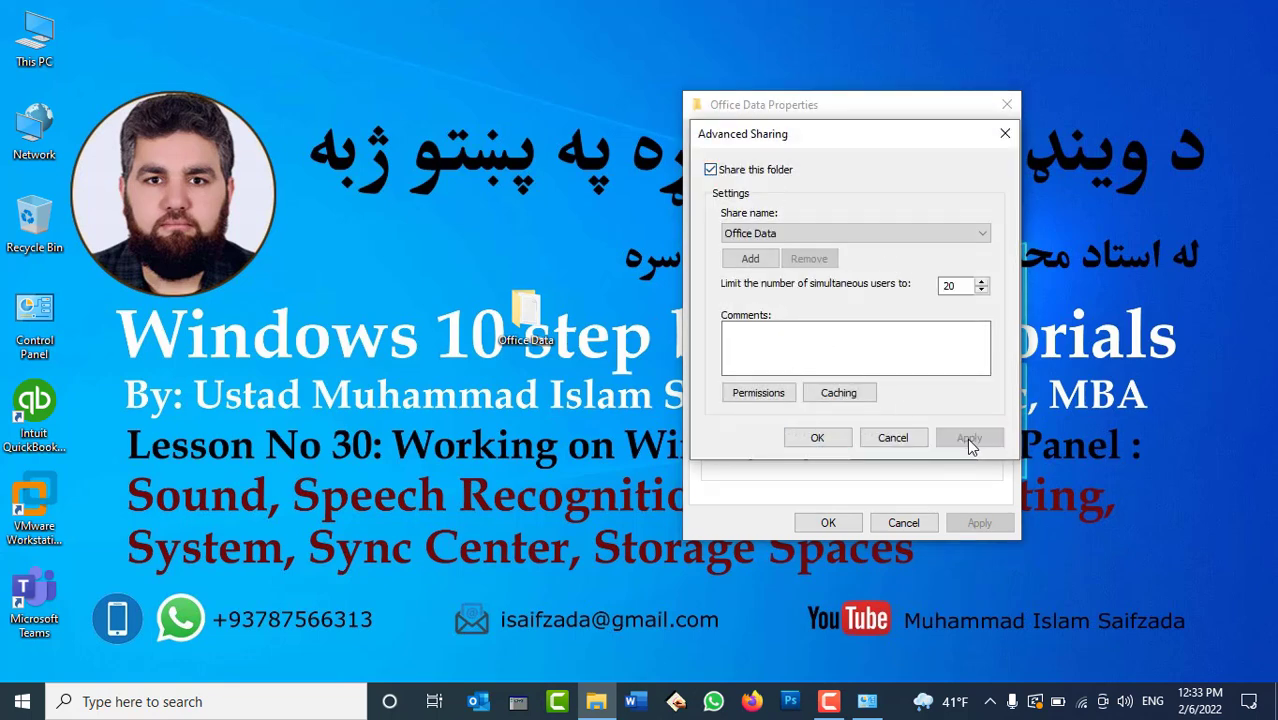
Set Caching so all opened files are automatically available offline, then confirm all dialogs.
{"action": "left_click", "coordinate": [848, 393]}
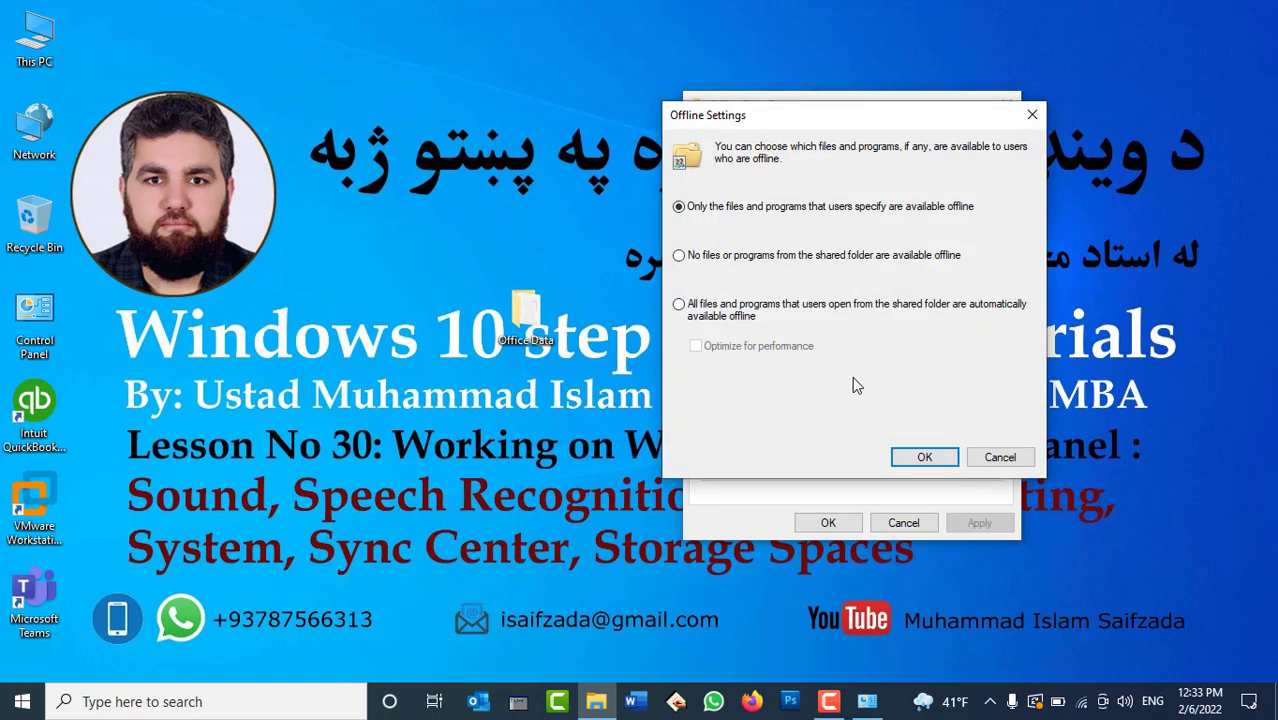
{"action": "left_click", "coordinate": [681, 308]}
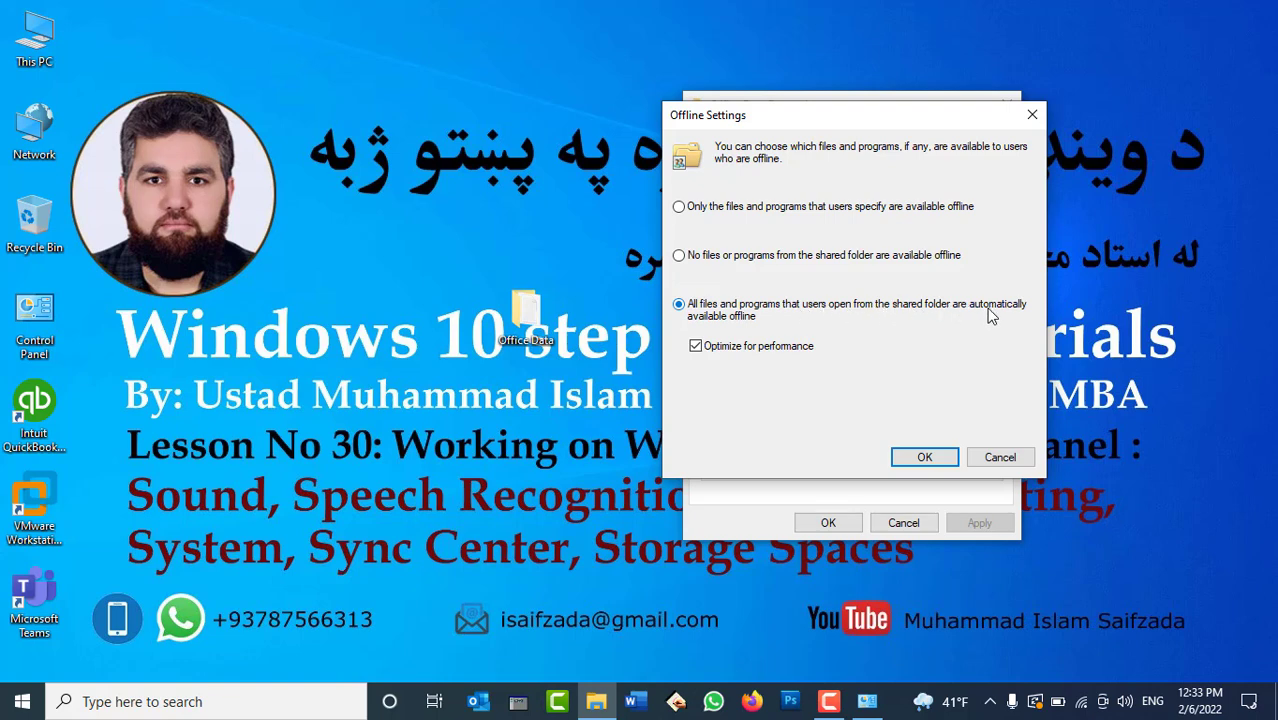
{"action": "left_click", "coordinate": [925, 457]}
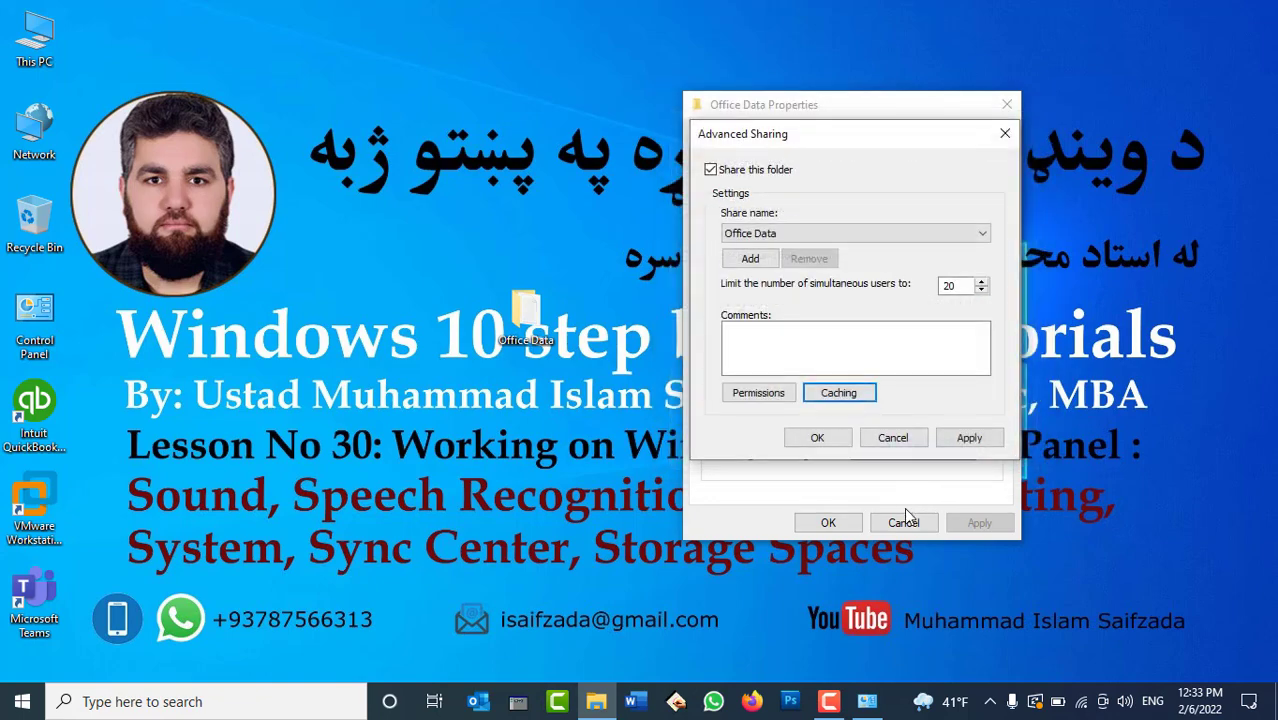
{"action": "left_click", "coordinate": [983, 442]}
{"action": "left_click", "coordinate": [817, 437]}
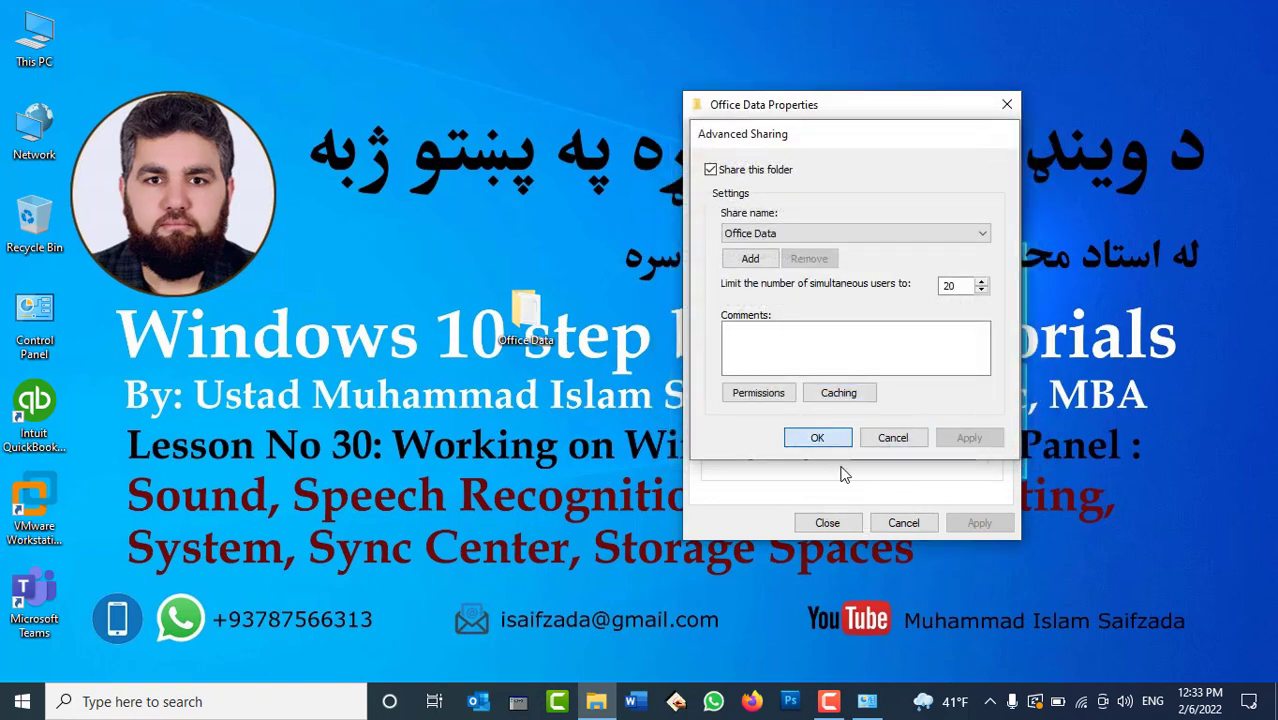
Close the Office Data properties and launch Control Panel from its desktop icon.
{"action": "left_click", "coordinate": [826, 523]}
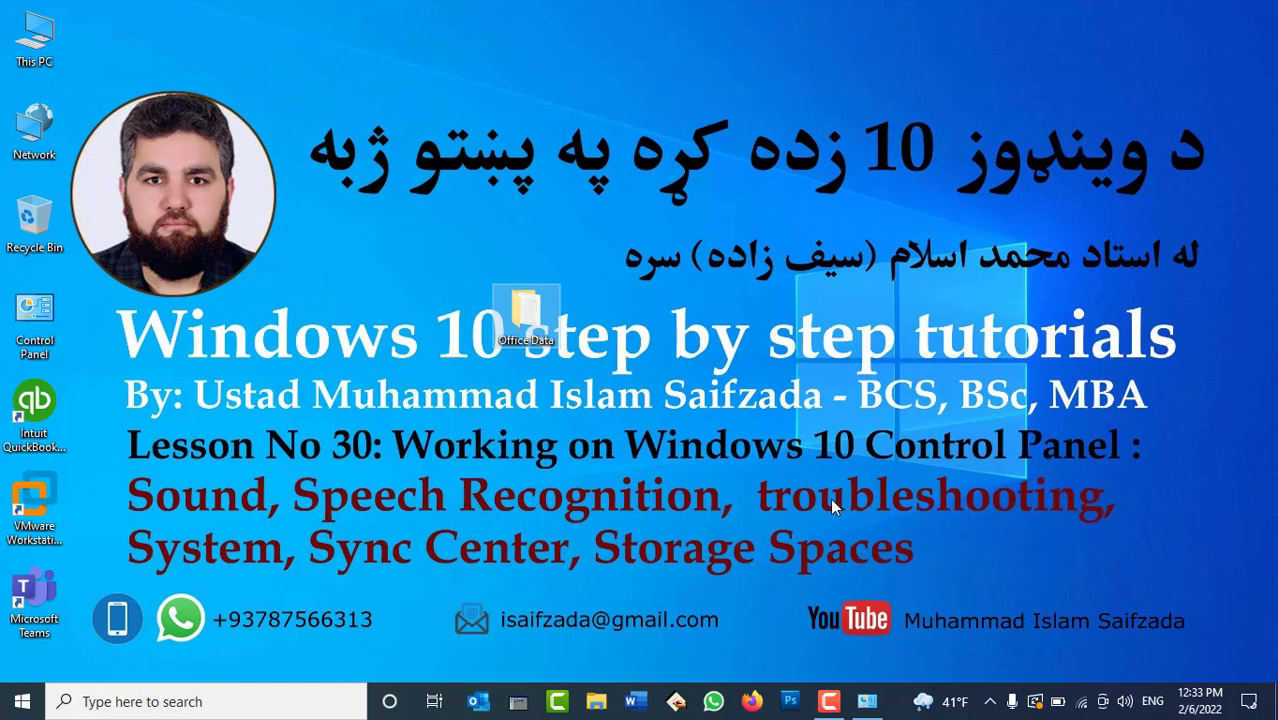
{"action": "mouse_move", "coordinate": [516, 321]}
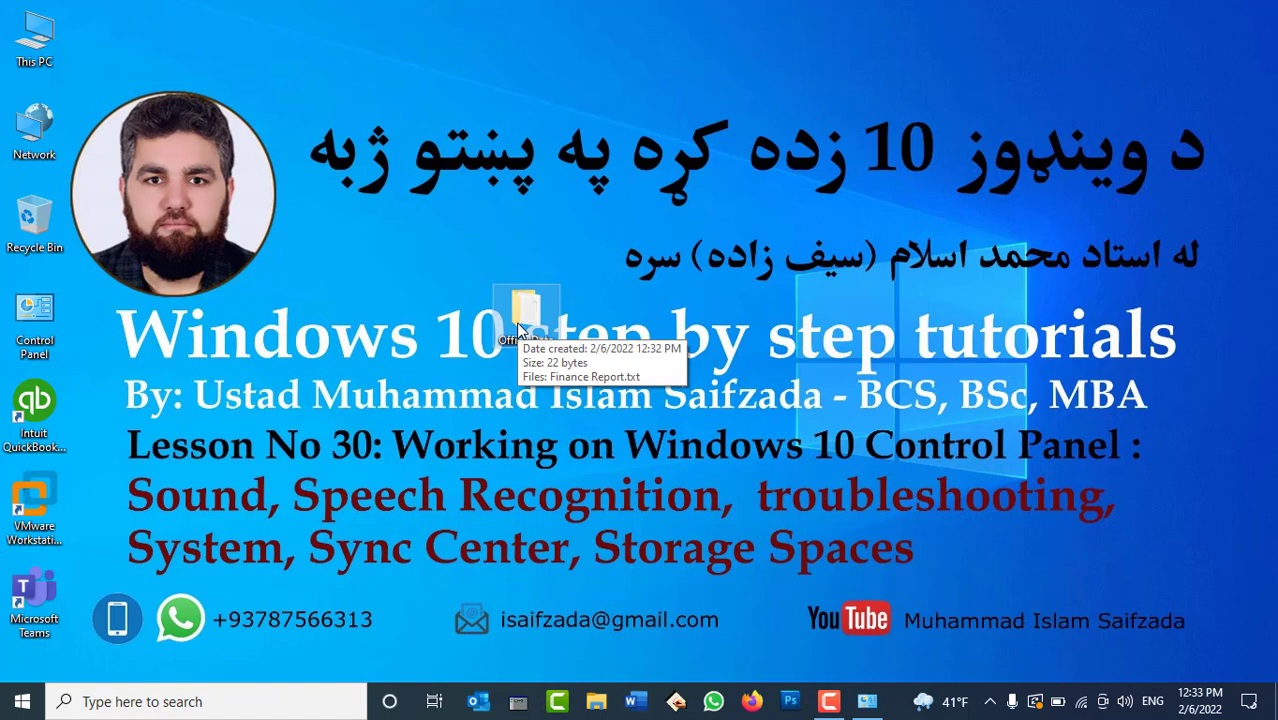
{"action": "double_click", "coordinate": [47, 314]}
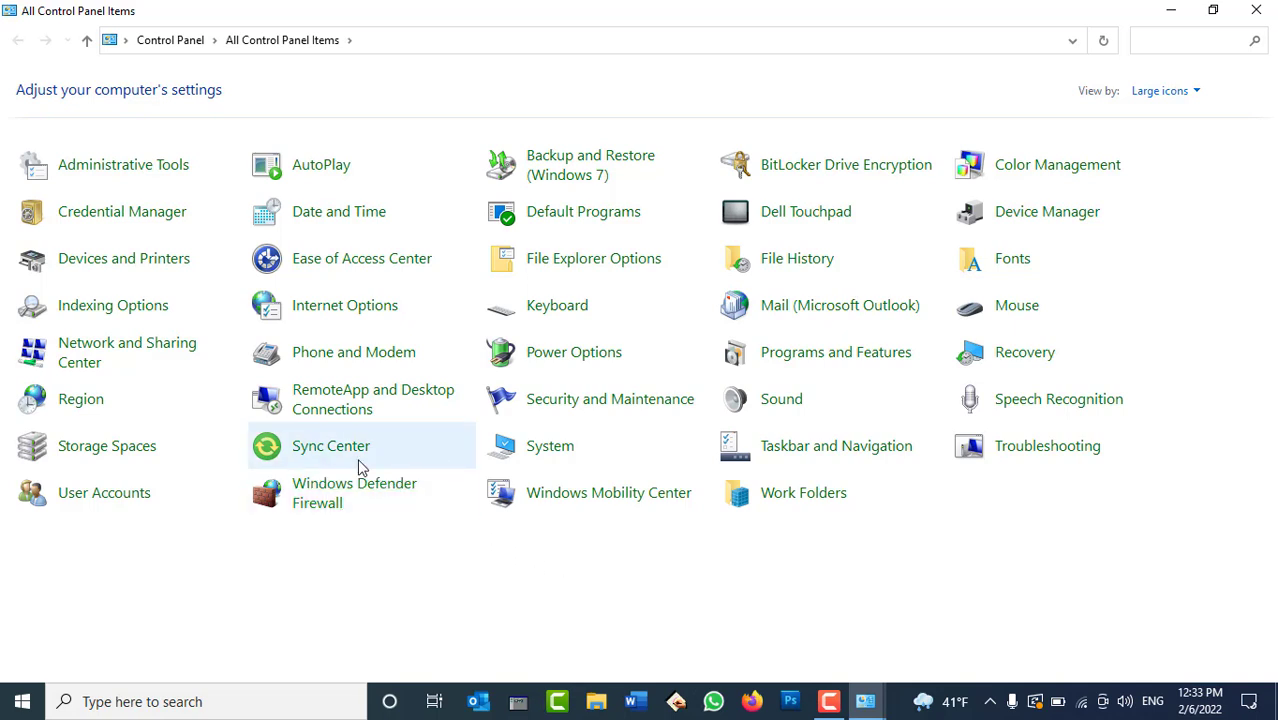
Review Sync Center, which has no partnerships, close it, and expand the hidden tray icons.
{"action": "left_click", "coordinate": [332, 446]}
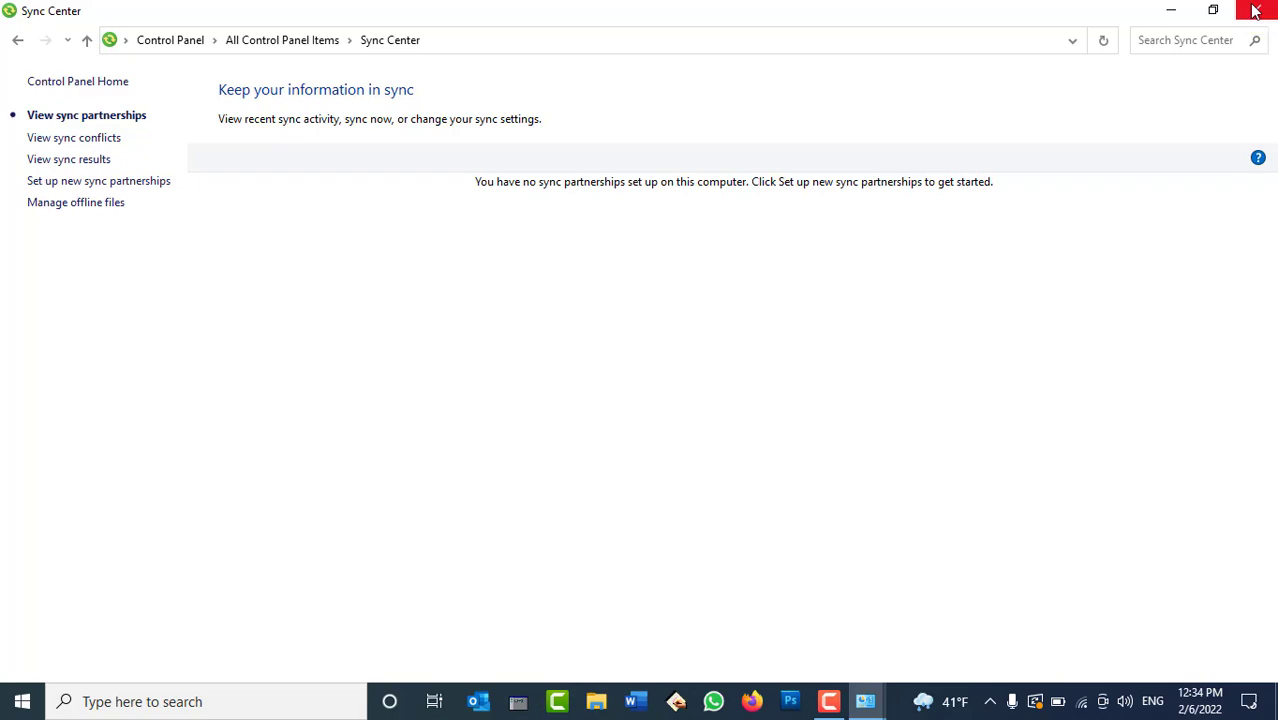
{"action": "left_click", "coordinate": [1256, 10]}
{"action": "left_click", "coordinate": [990, 701]}
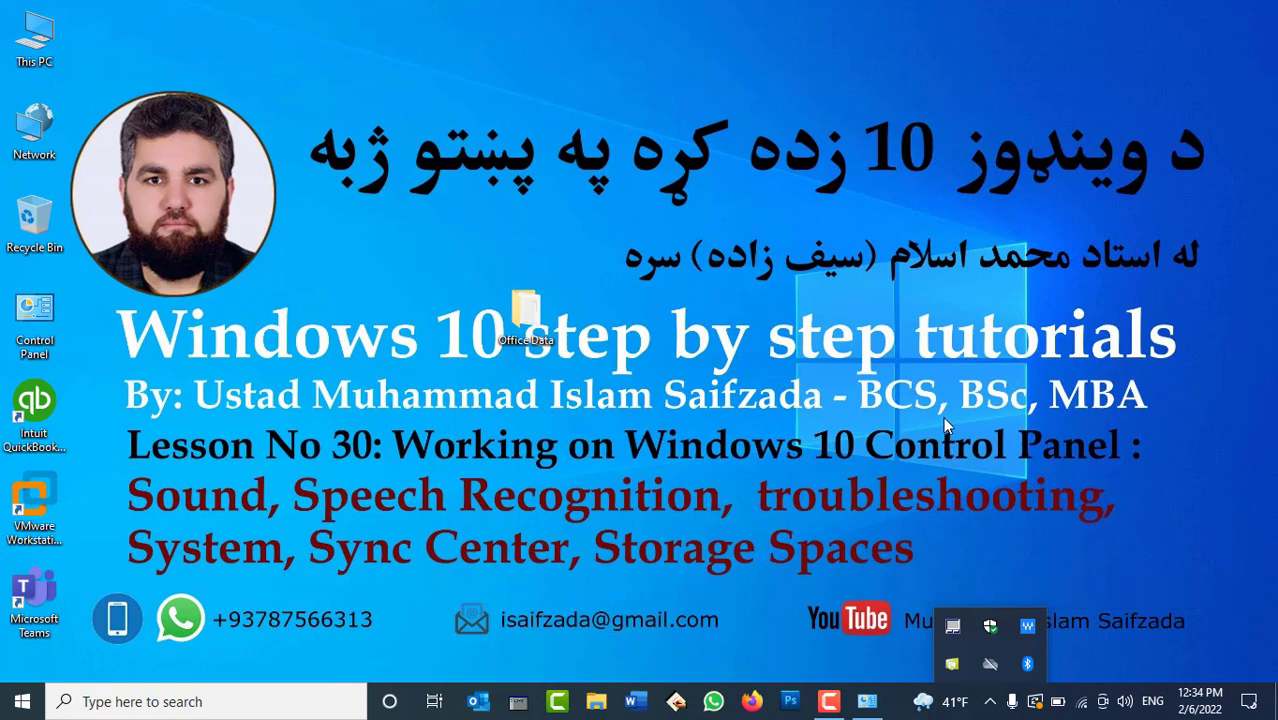
Minimize Control Panel, open This PC to look over its folders and drives, then close it.
{"action": "left_click", "coordinate": [867, 701]}
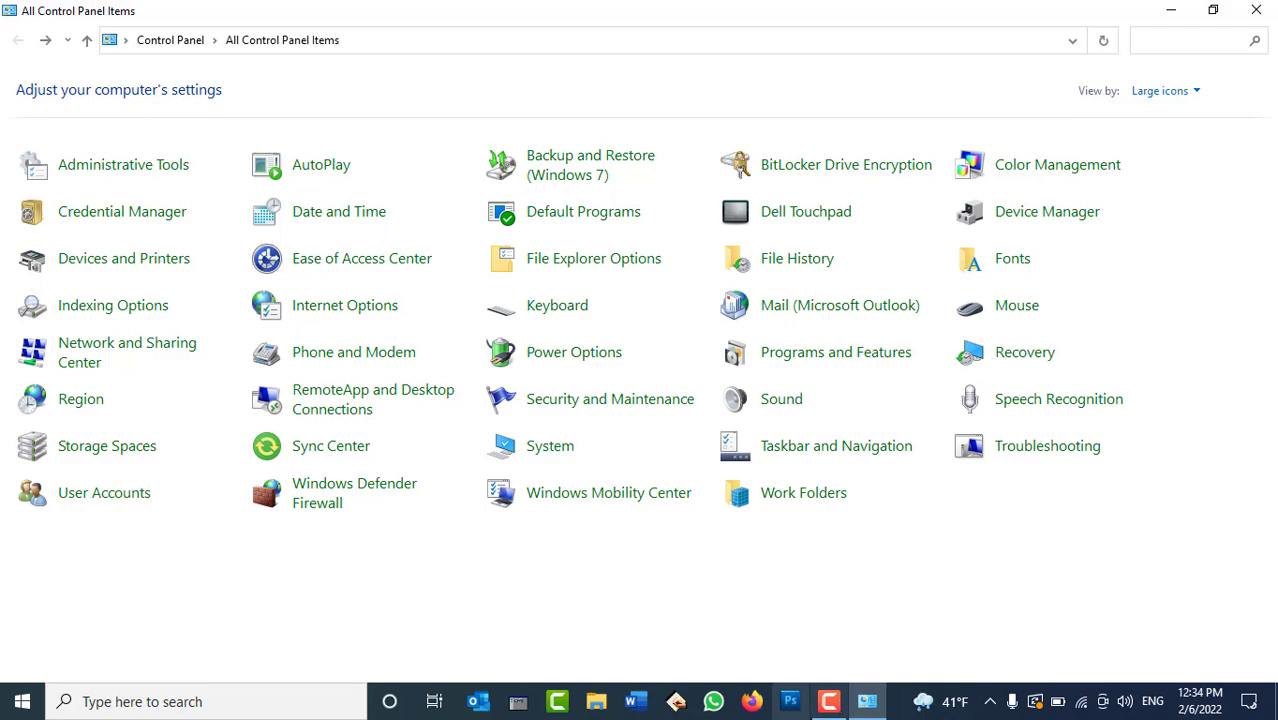
{"action": "mouse_move", "coordinate": [860, 705]}
{"action": "left_click", "coordinate": [874, 678]}
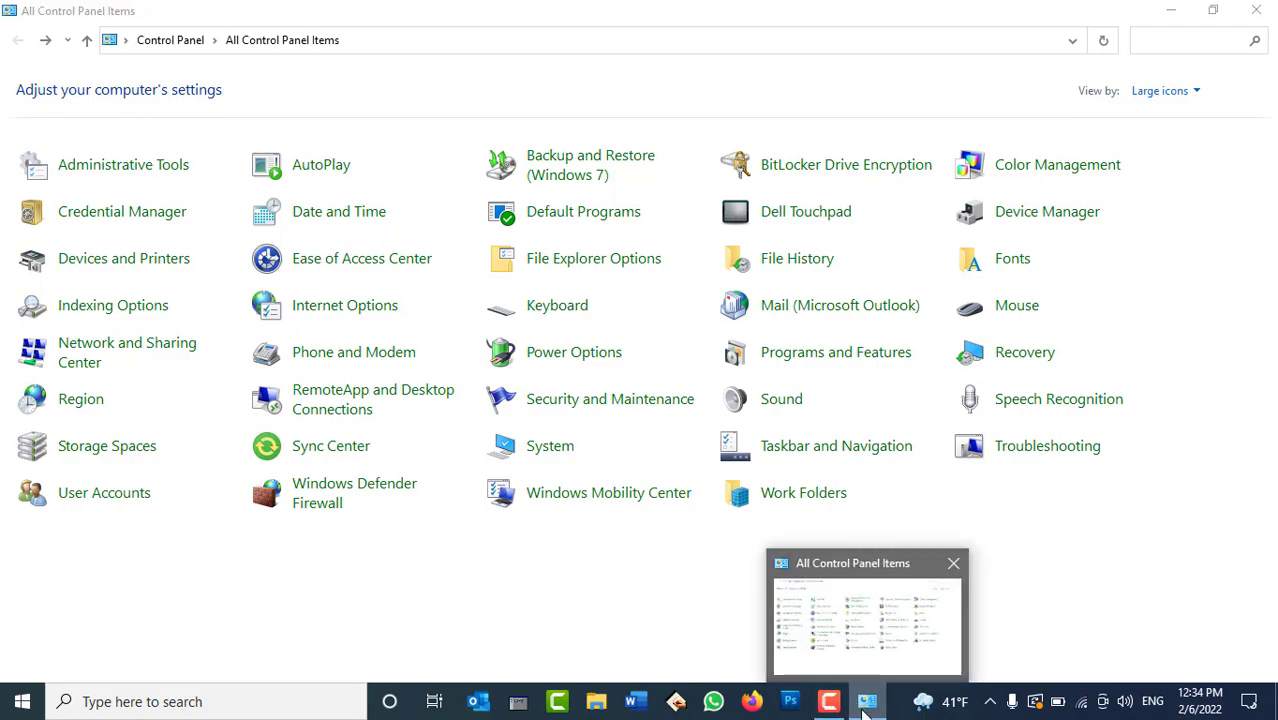
{"action": "double_click", "coordinate": [40, 24]}
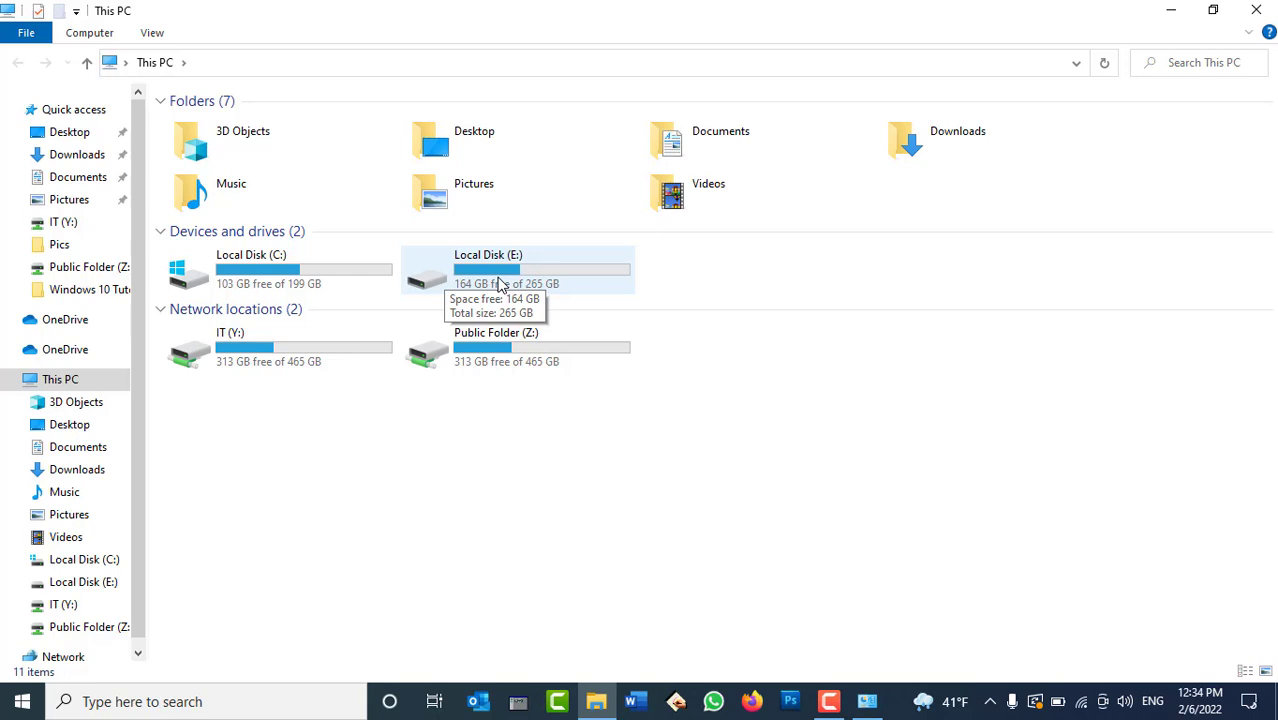
{"action": "left_click", "coordinate": [1248, 18]}
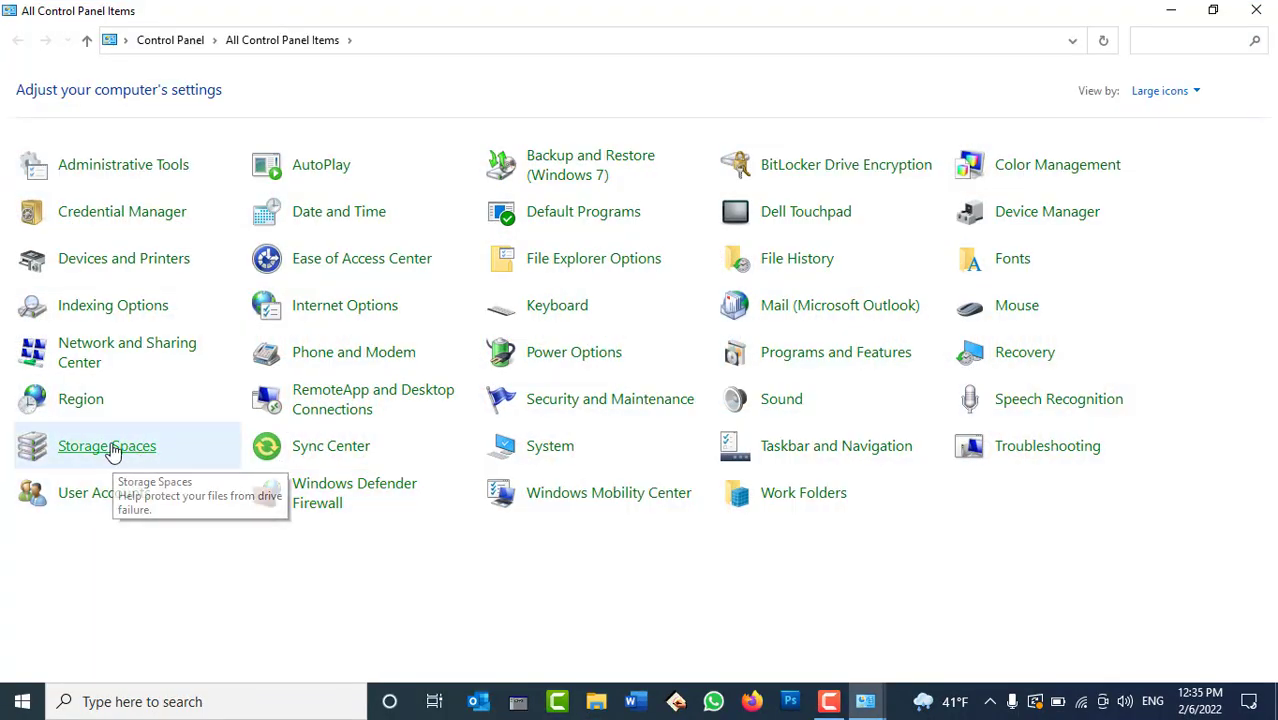
{"action": "left_click", "coordinate": [112, 452]}
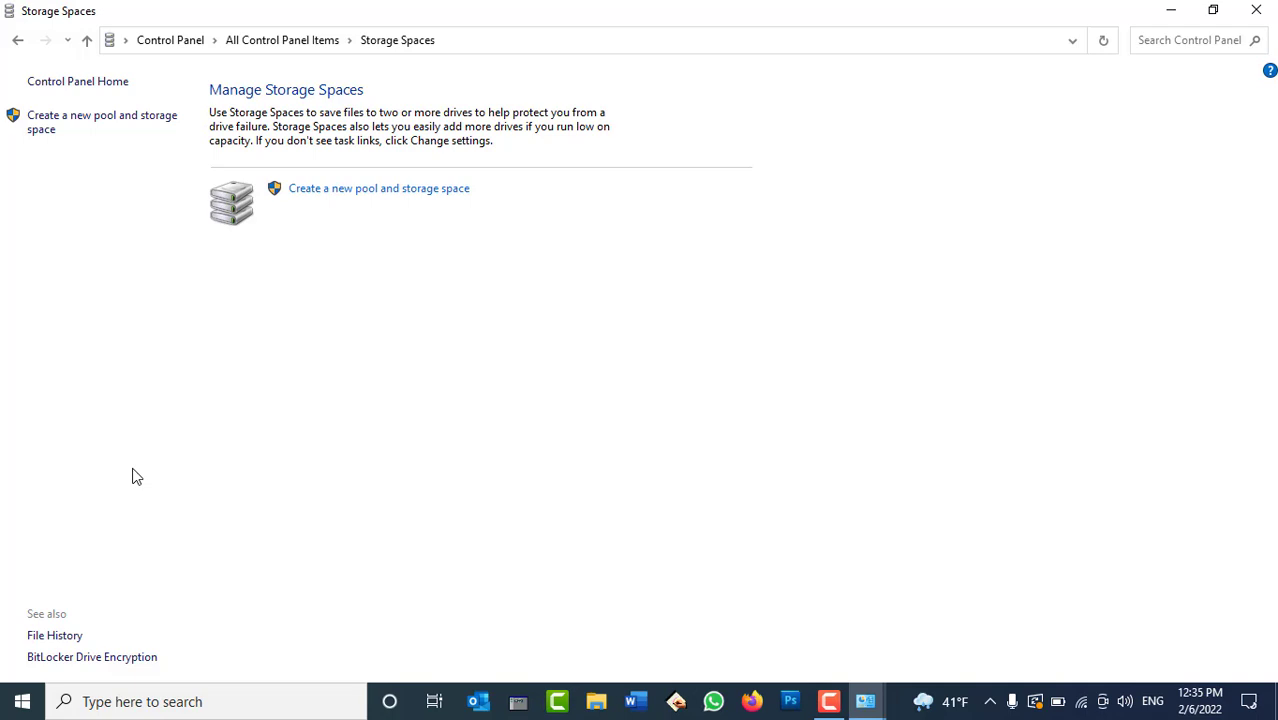
{"action": "left_click", "coordinate": [338, 189]}
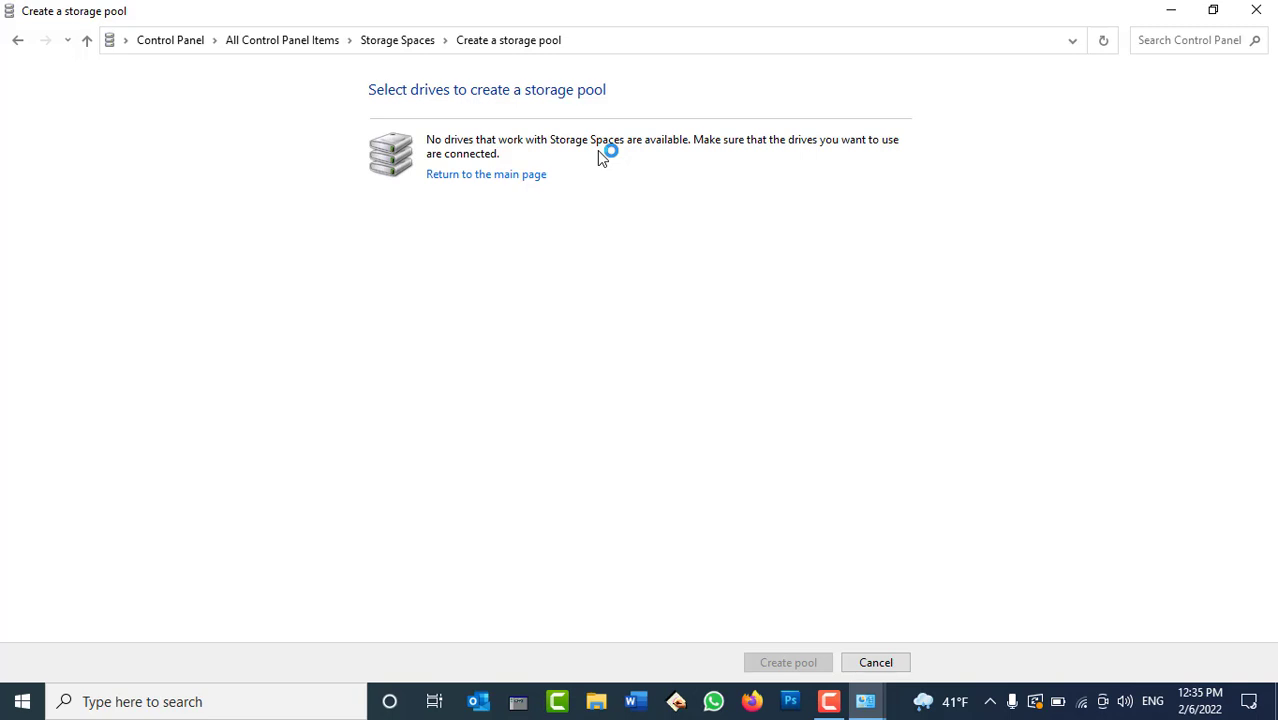
{"action": "left_click", "coordinate": [20, 39]}
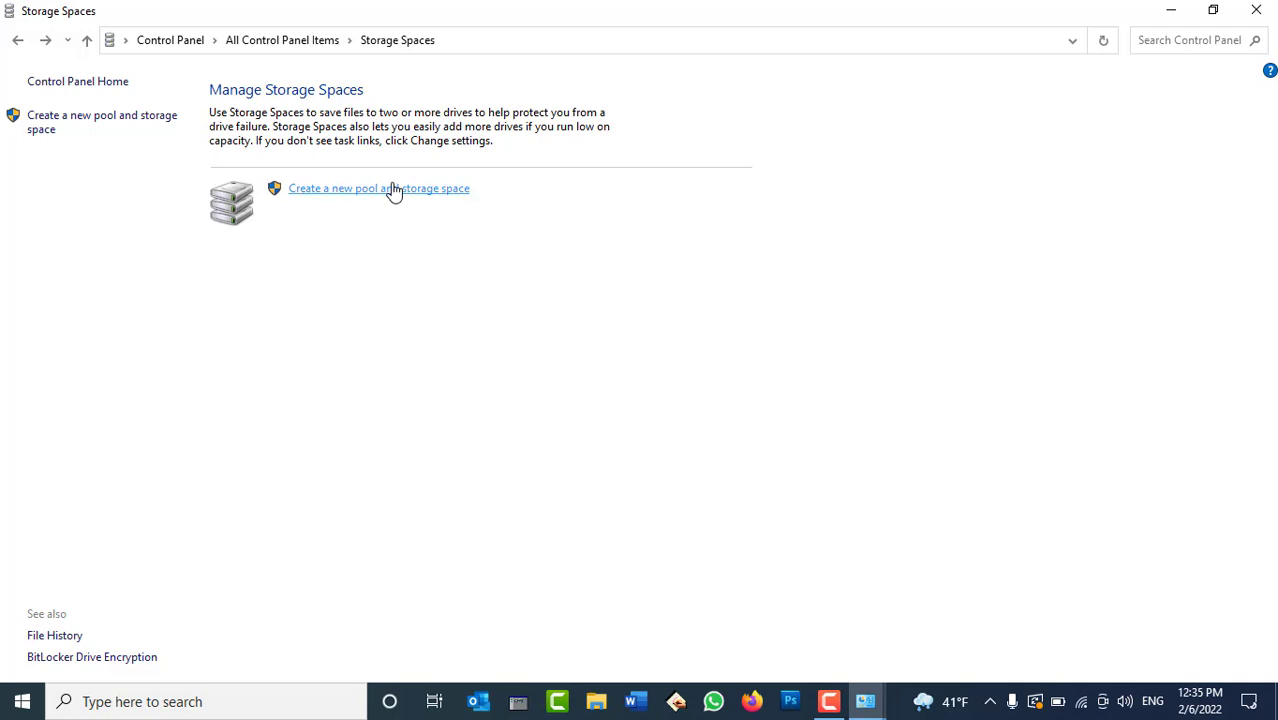
{"action": "left_click", "coordinate": [393, 191]}
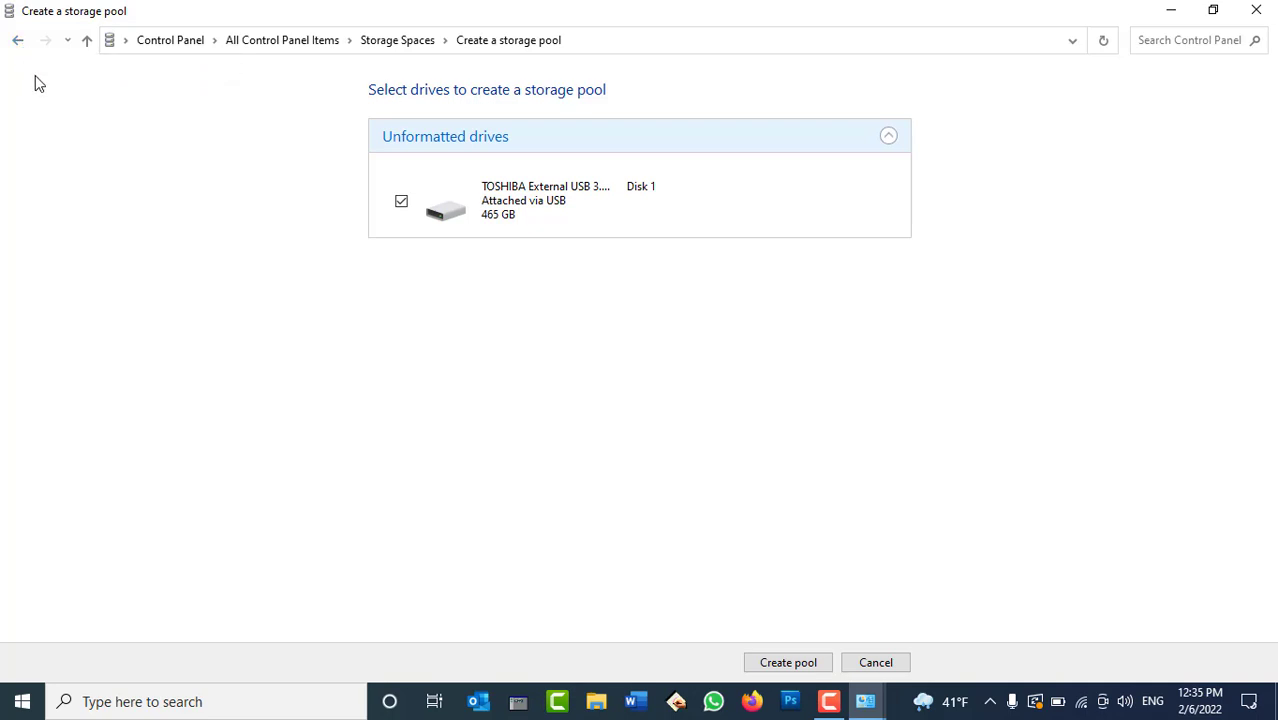
{"action": "left_click", "coordinate": [17, 42]}
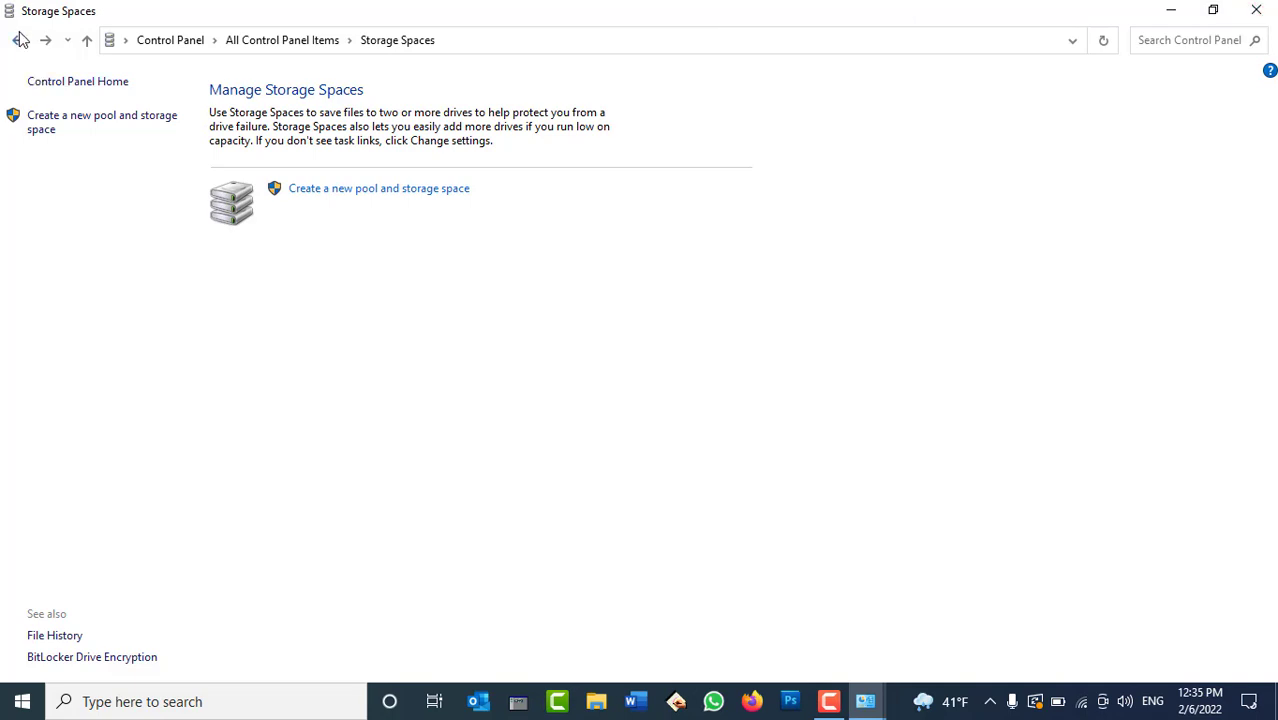
{"action": "left_click", "coordinate": [17, 40]}
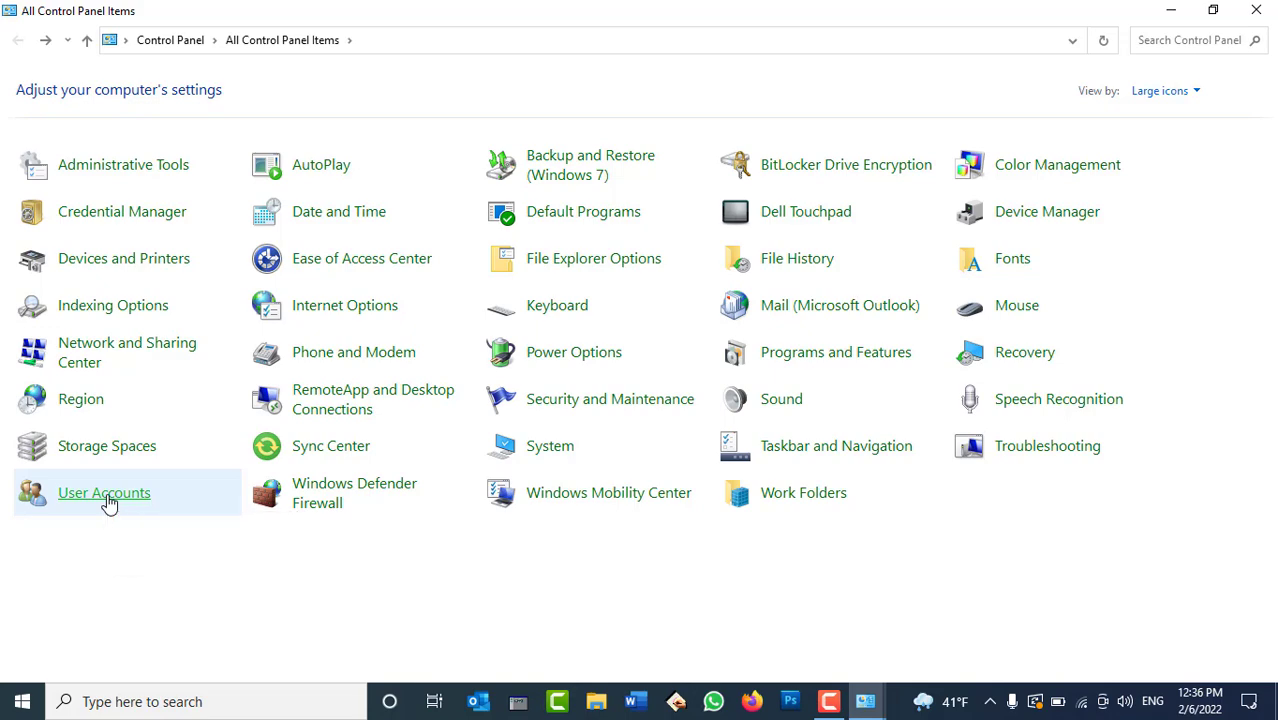
Close Control Panel, view the Accounts page in Windows Settings, then close Settings.
{"action": "left_click", "coordinate": [1256, 10]}
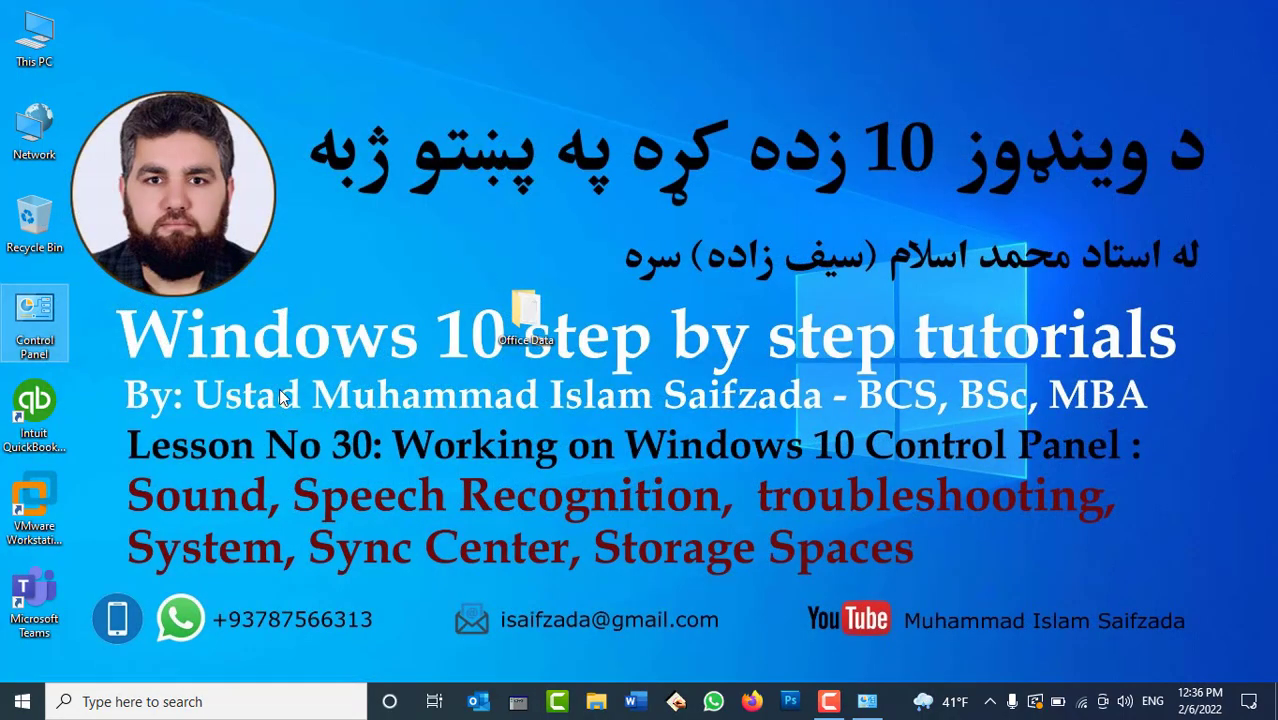
{"action": "left_click", "coordinate": [22, 701]}
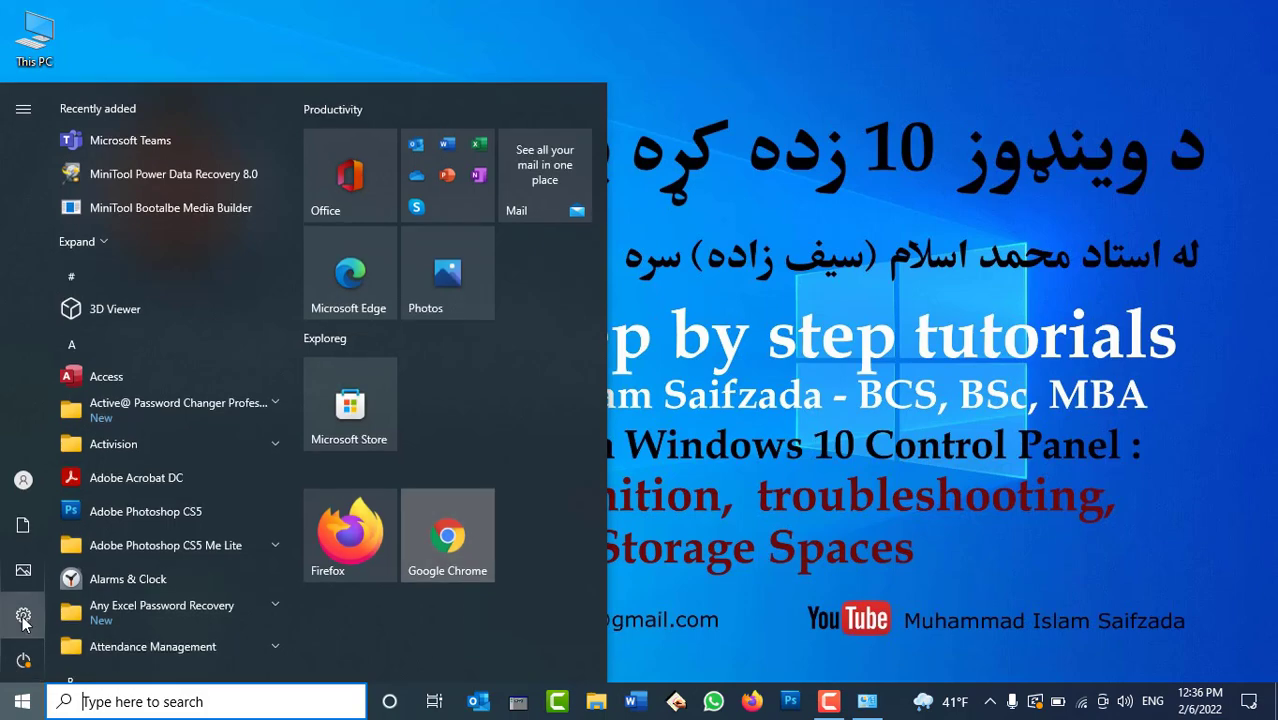
{"action": "left_click", "coordinate": [23, 617]}
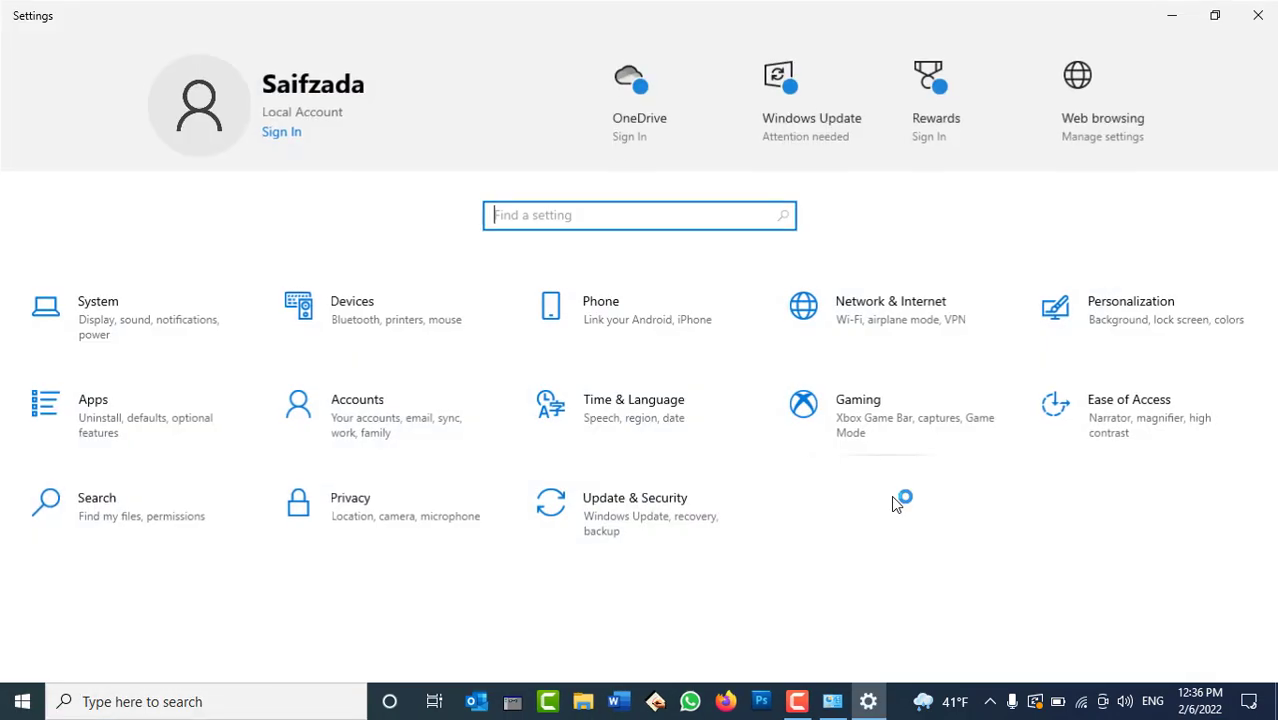
{"action": "left_click", "coordinate": [361, 430]}
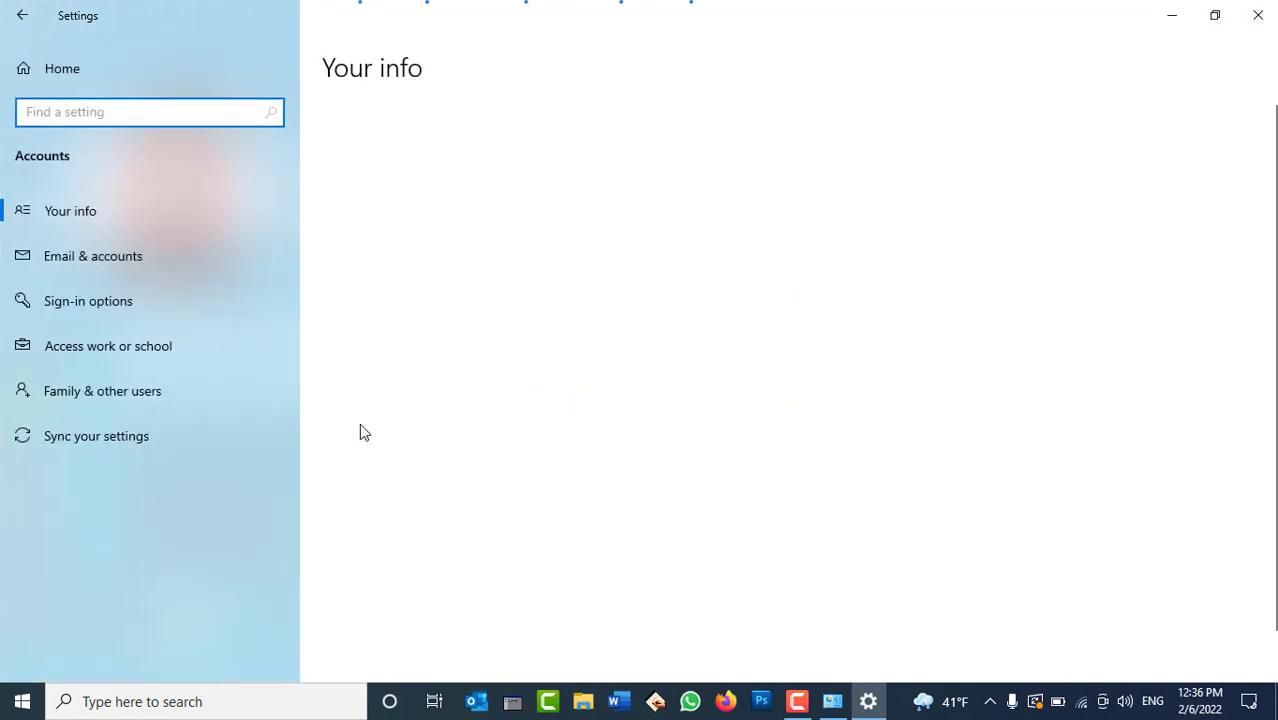
{"action": "left_click", "coordinate": [1258, 15]}
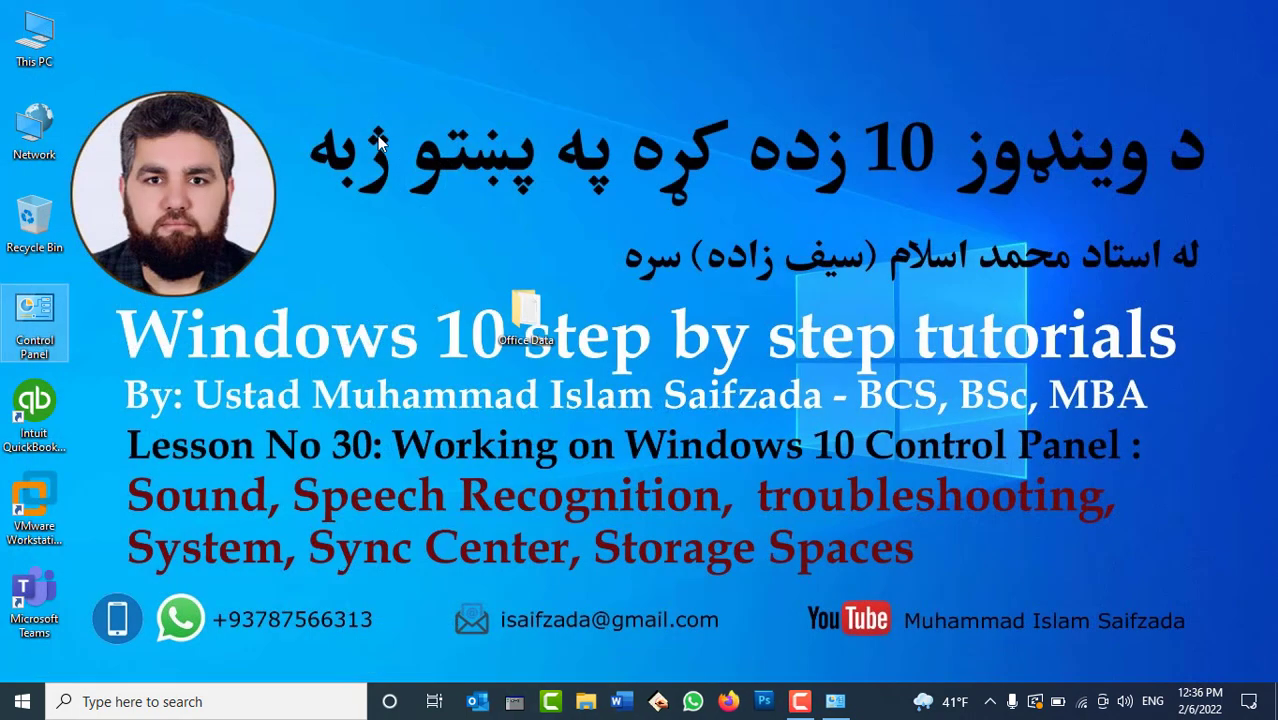
View This PC's system About page via Properties, close it, and right-click This PC again.
{"action": "right_click", "coordinate": [50, 38]}
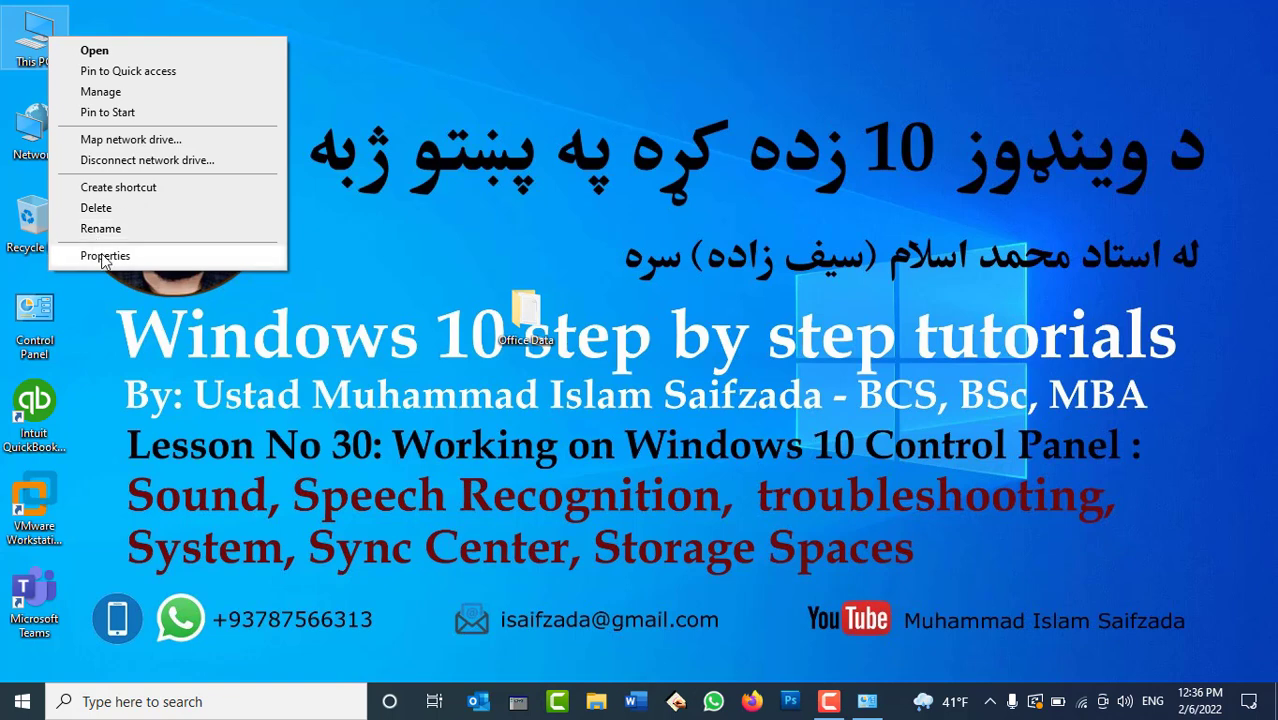
{"action": "left_click", "coordinate": [105, 257]}
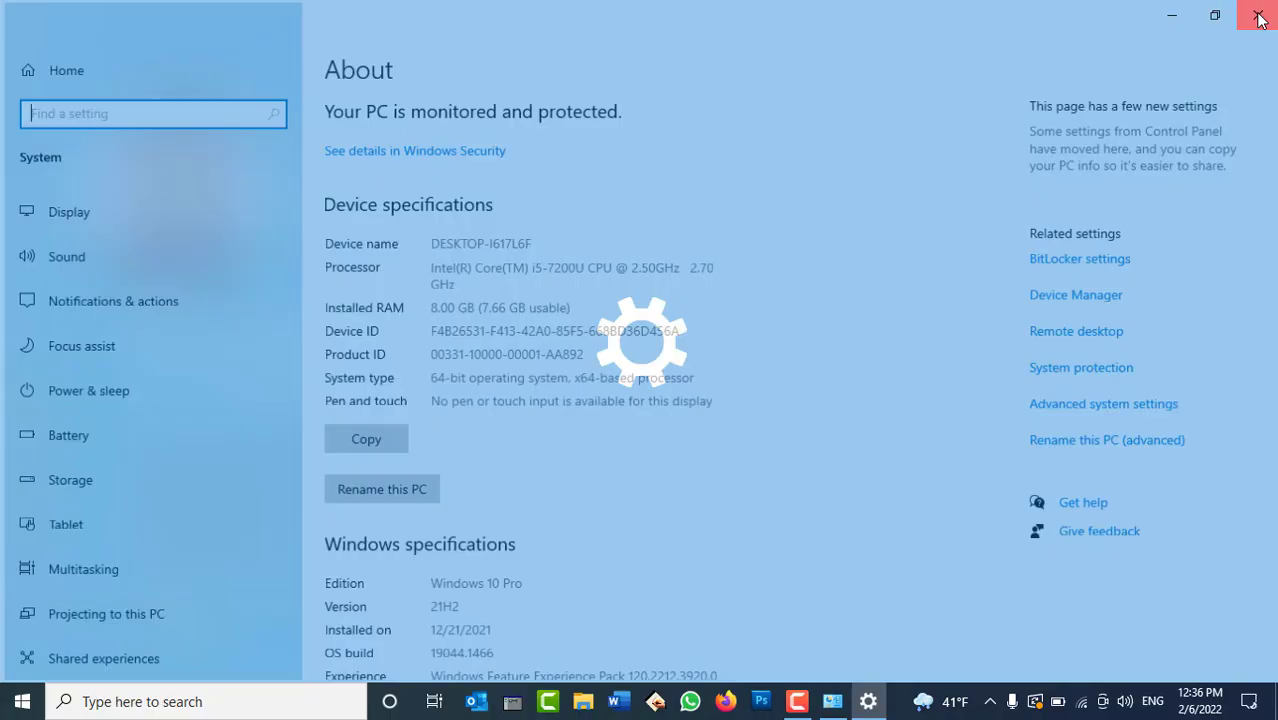
{"action": "left_click", "coordinate": [1259, 20]}
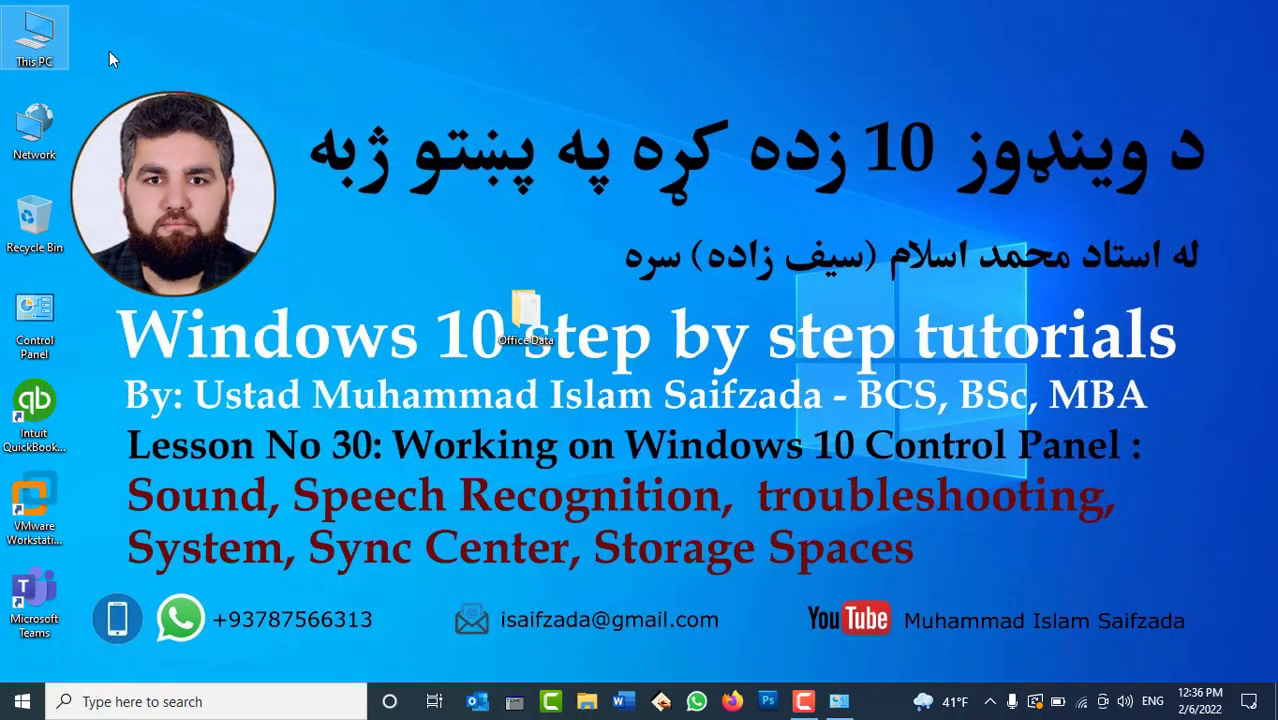
{"action": "right_click", "coordinate": [50, 38]}
{"action": "left_click", "coordinate": [97, 96]}
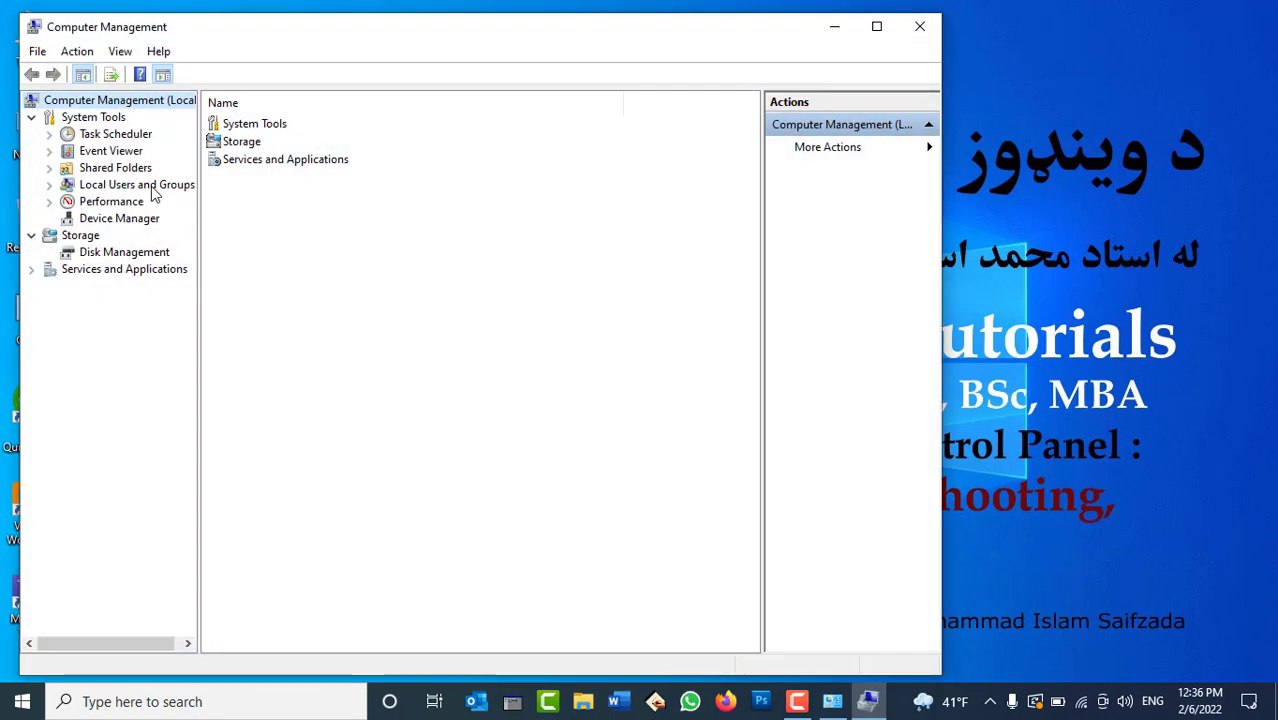
{"action": "double_click", "coordinate": [152, 186]}
{"action": "left_click", "coordinate": [113, 203]}
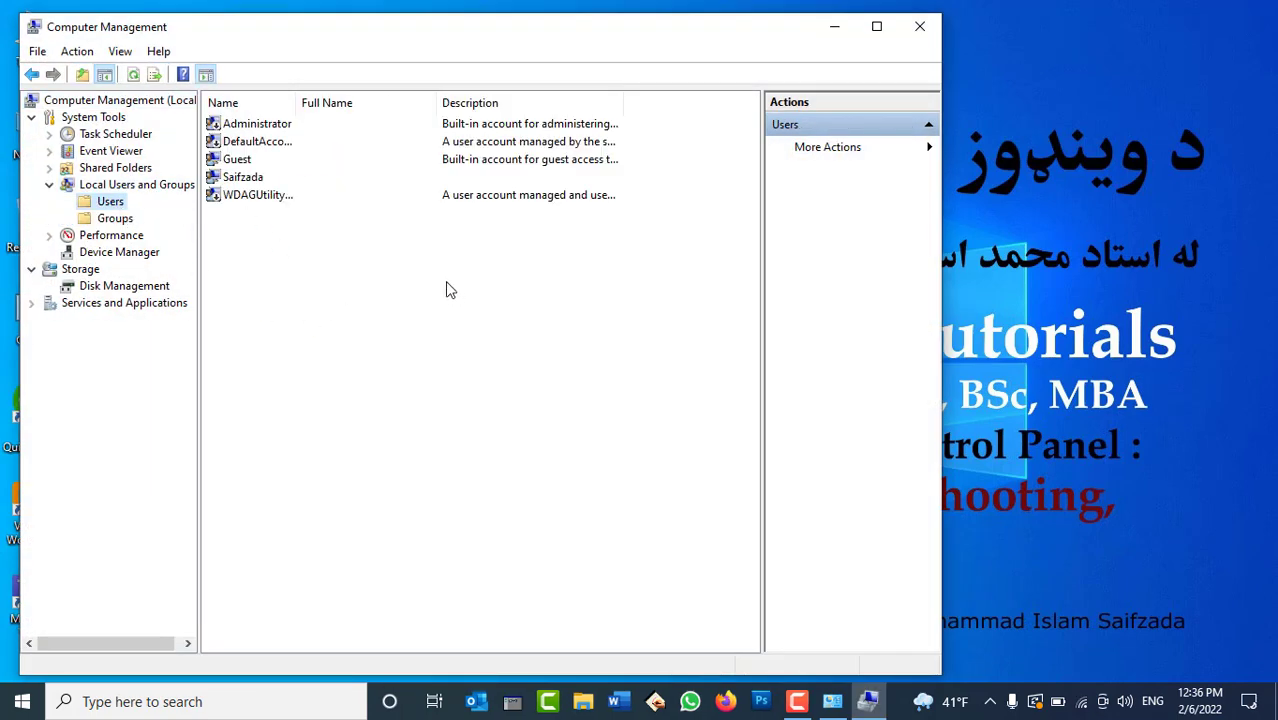
{"action": "right_click", "coordinate": [444, 283]}
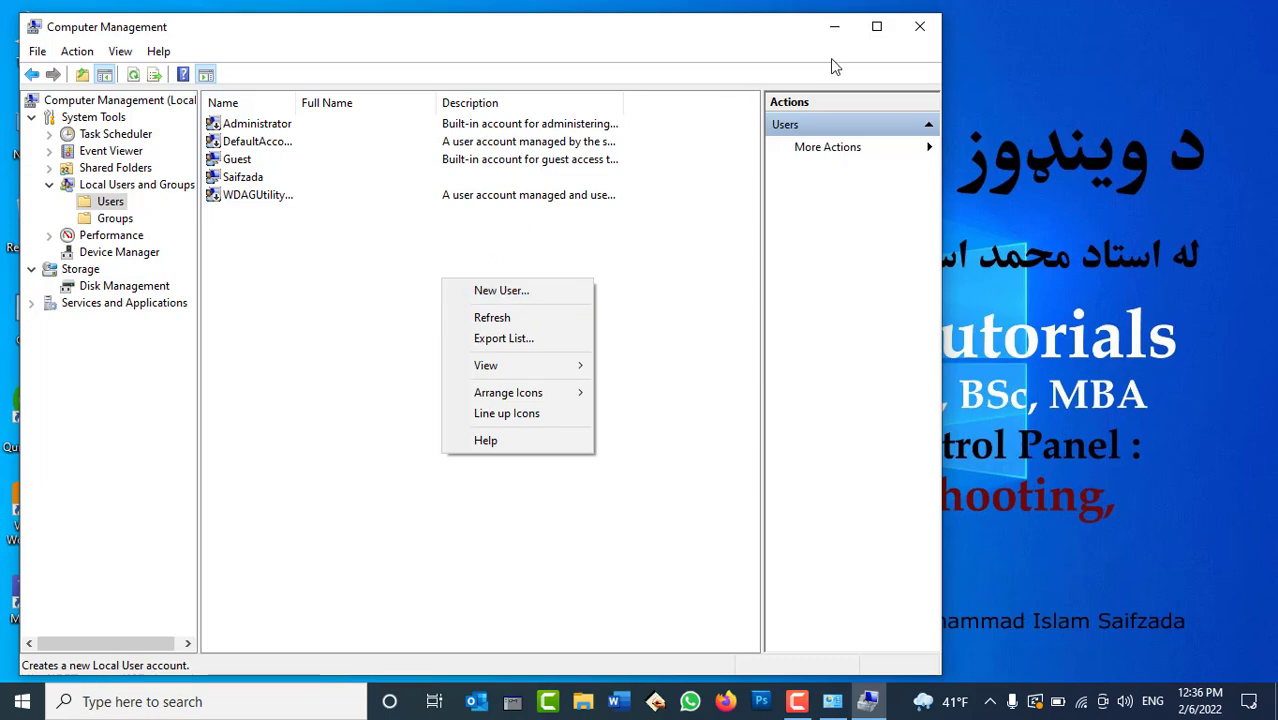
{"action": "left_click", "coordinate": [919, 27]}
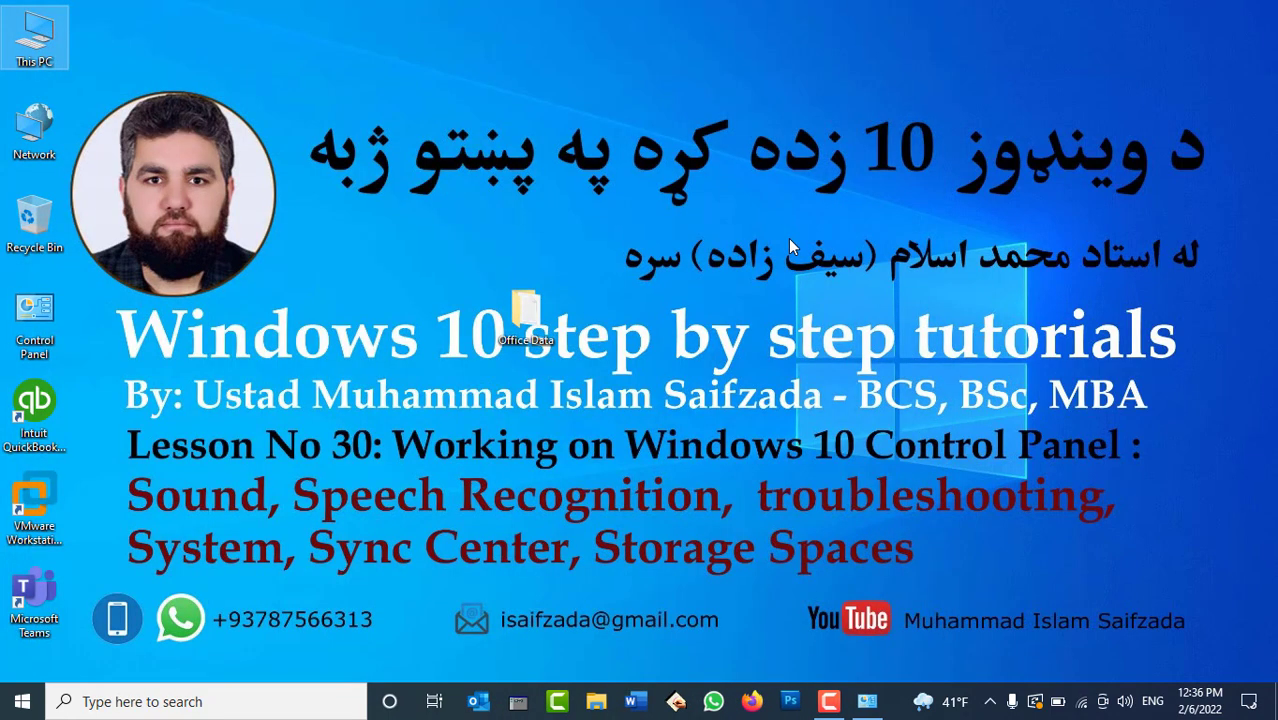
{"action": "key", "text": "super"}
{"action": "type", "text": "cmd"}
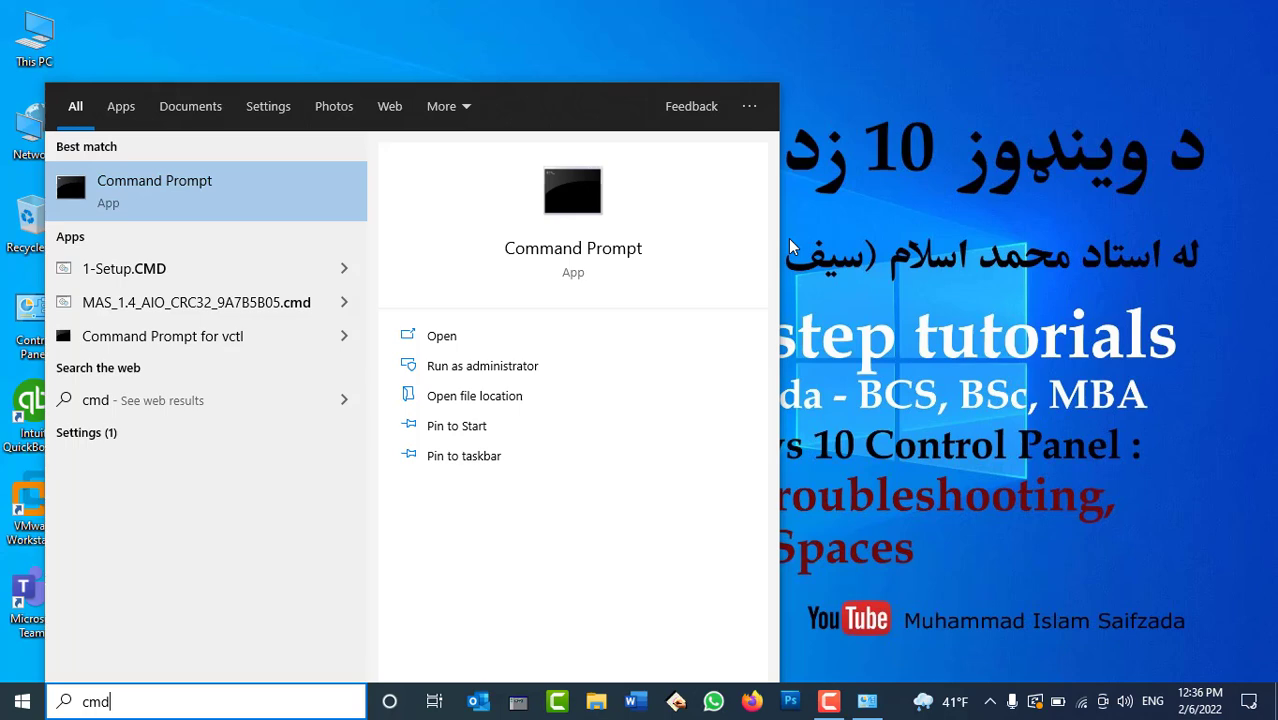
{"action": "key", "text": "Return"}
{"action": "type", "text": "net use"}
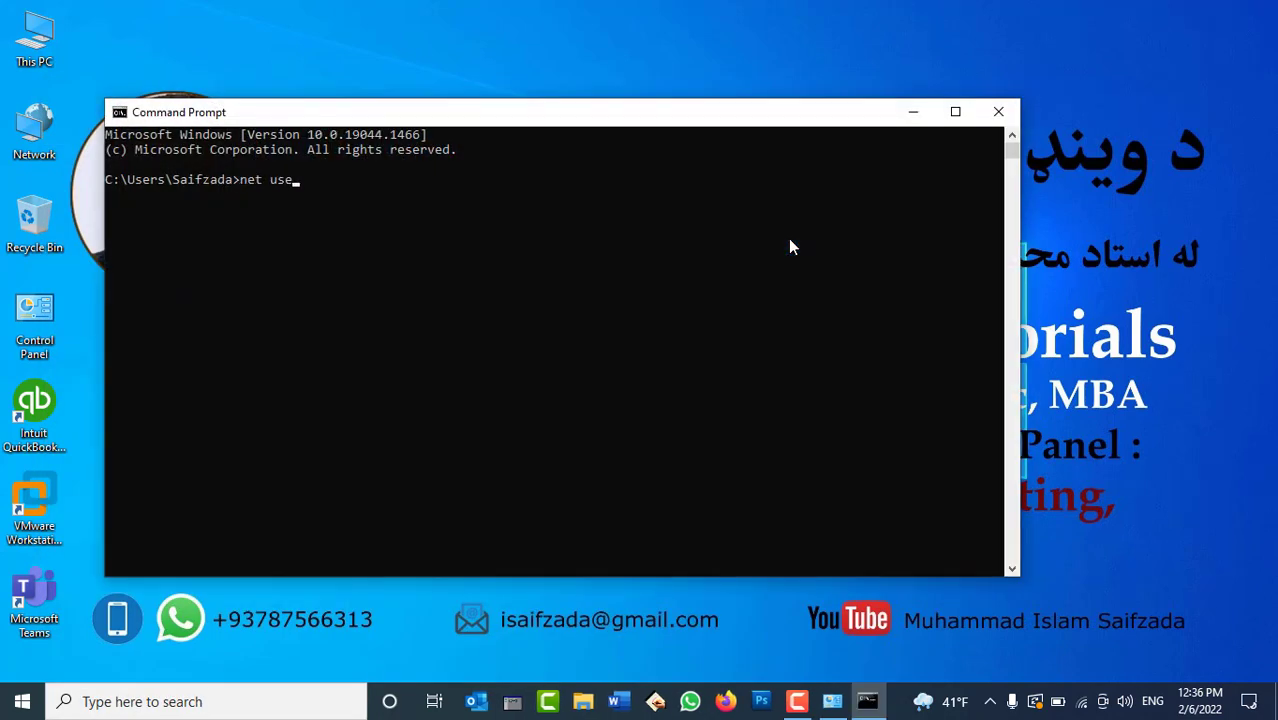
{"action": "type", "text": "r"}
{"action": "key", "text": "Return"}
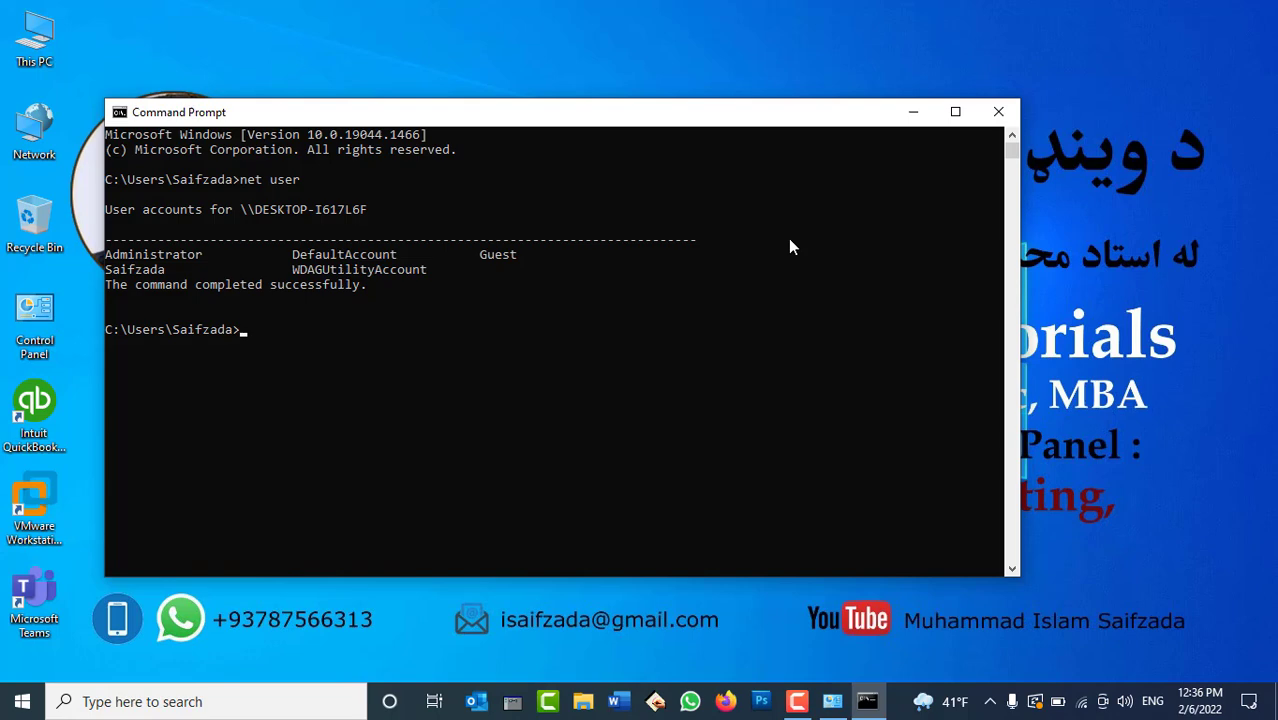
{"action": "type", "text": "net user administrators"}
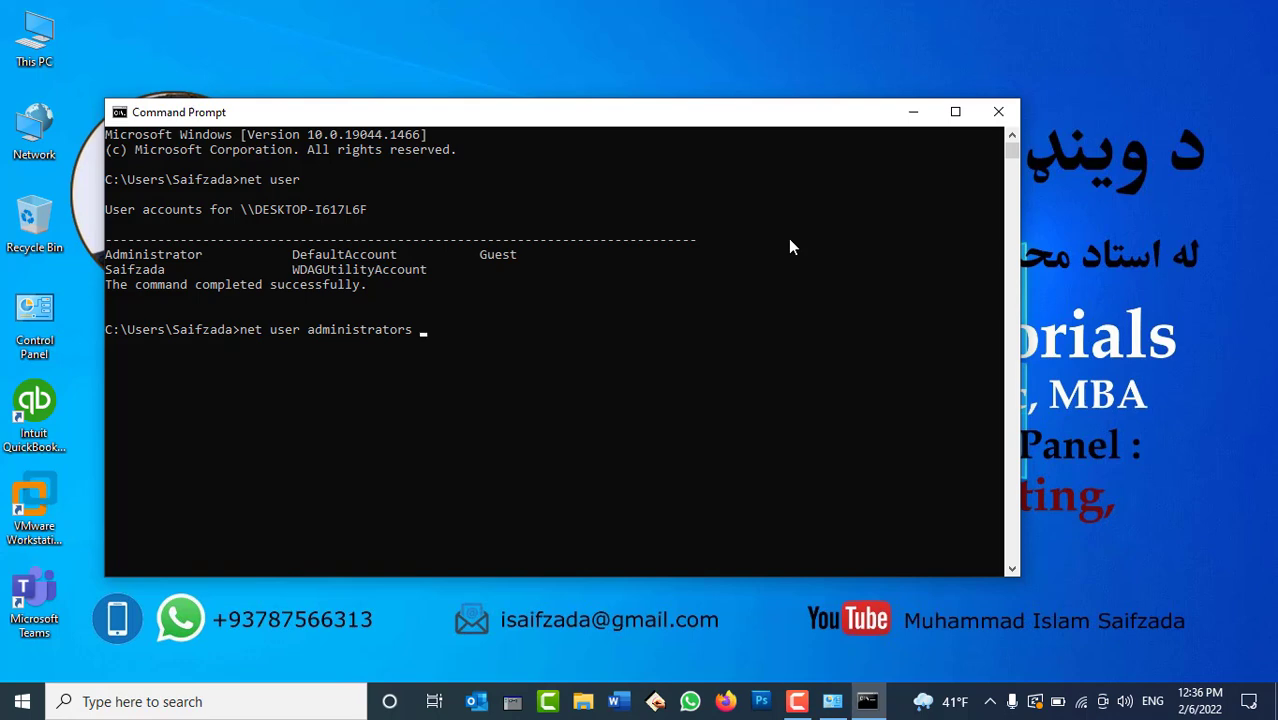
{"action": "key", "text": "BackSpace"}
{"action": "key", "text": "BackSpace"}
{"action": "key", "text": "BackSpace"}
{"action": "key", "text": "BackSpace"}
{"action": "key", "text": "BackSpace"}
{"action": "key", "text": "BackSpace"}
{"action": "key", "text": "BackSpace"}
{"action": "key", "text": "BackSpace"}
{"action": "key", "text": "BackSpace"}
{"action": "key", "text": "BackSpace"}
{"action": "key", "text": "BackSpace"}
{"action": "key", "text": "BackSpace"}
{"action": "key", "text": "BackSpace"}
{"action": "key", "text": "BackSpace"}
{"action": "key", "text": "BackSpace"}
{"action": "key", "text": "BackSpace"}
{"action": "key", "text": "BackSpace"}
{"action": "key", "text": "BackSpace"}
{"action": "key", "text": "BackSpace"}
{"action": "key", "text": "BackSpace"}
{"action": "key", "text": "BackSpace"}
{"action": "key", "text": "BackSpace"}
{"action": "key", "text": "BackSpace"}
{"action": "key", "text": "BackSpace"}
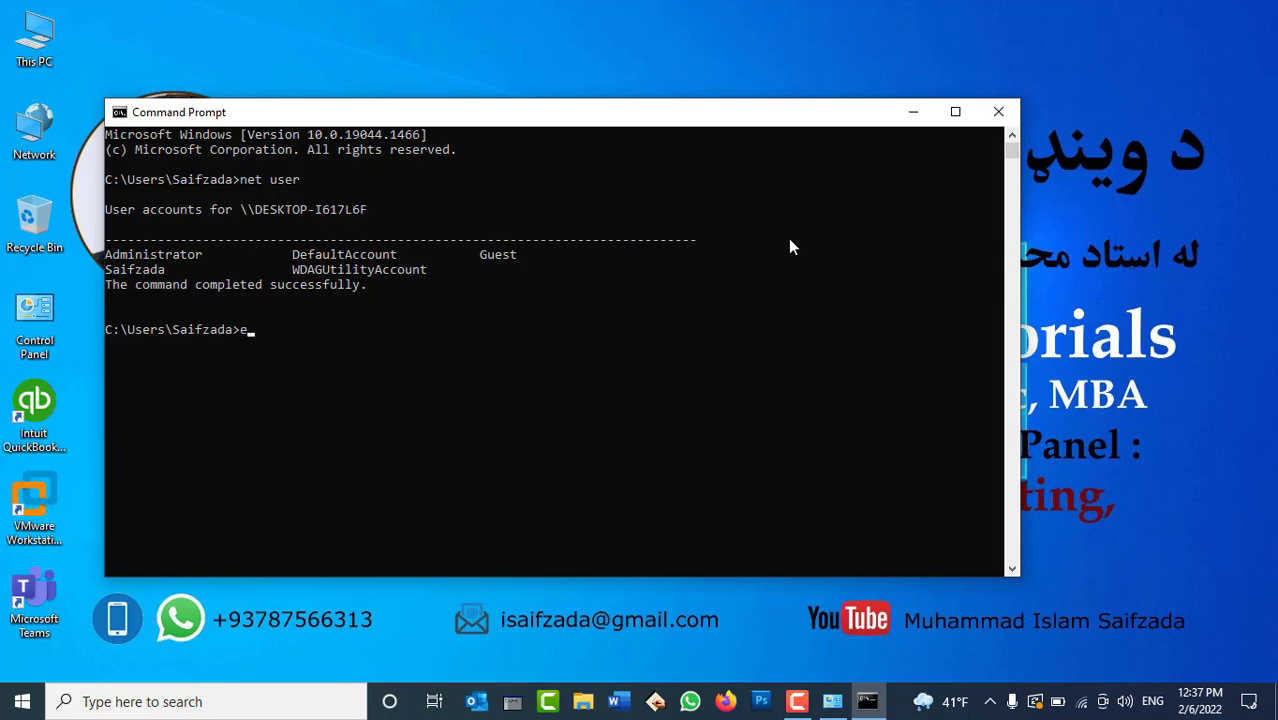
{"action": "type", "text": "exit"}
{"action": "key", "text": "Return"}
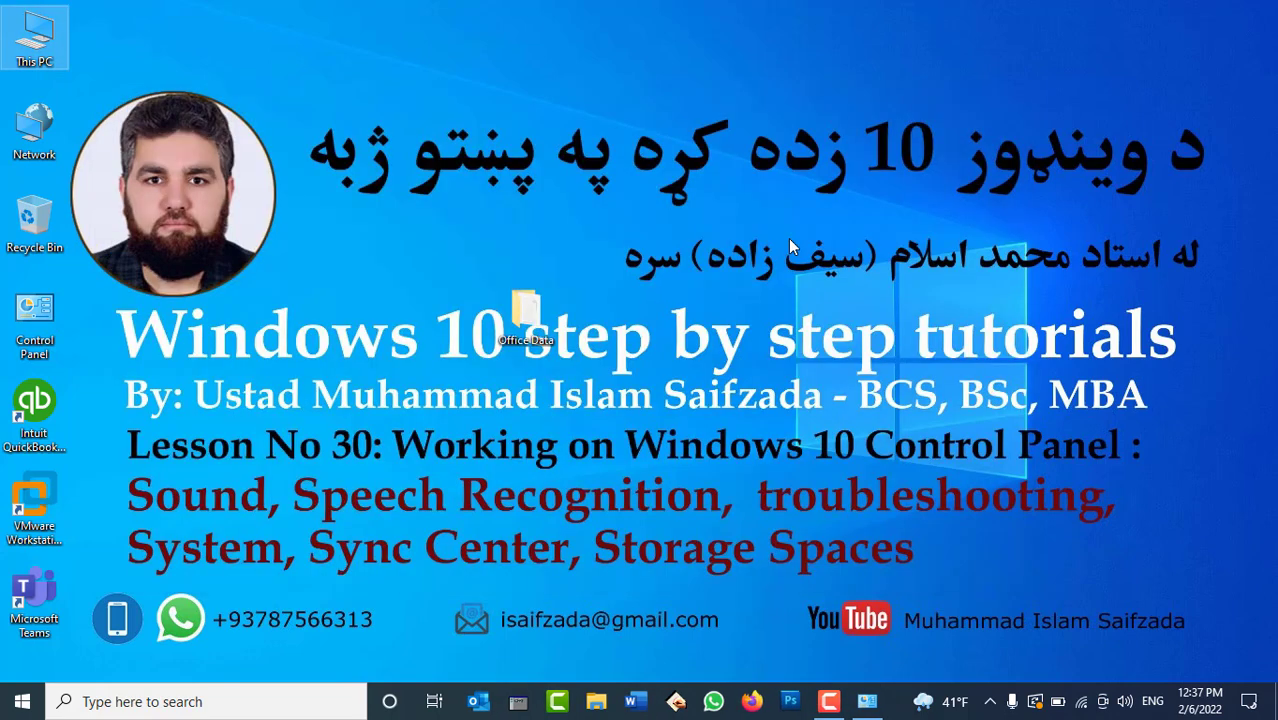
{"action": "left_click", "coordinate": [8, 708]}
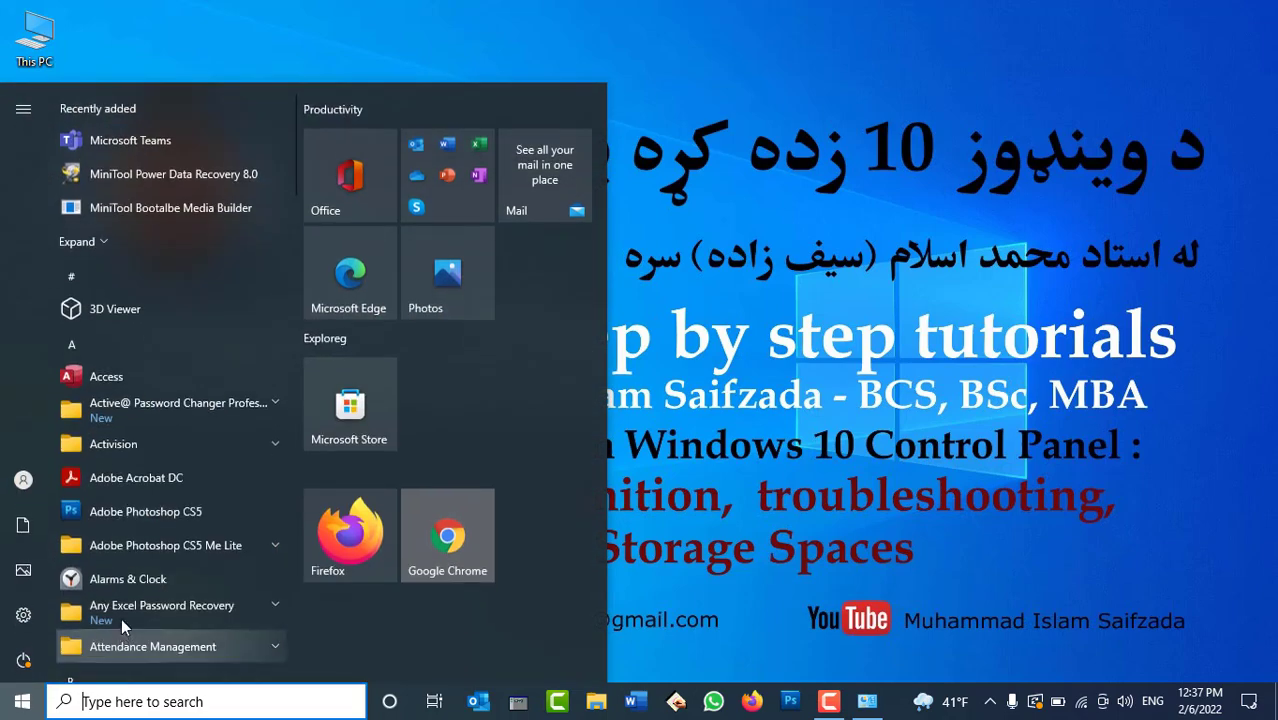
{"action": "left_click", "coordinate": [8, 708]}
{"action": "double_click", "coordinate": [48, 314]}
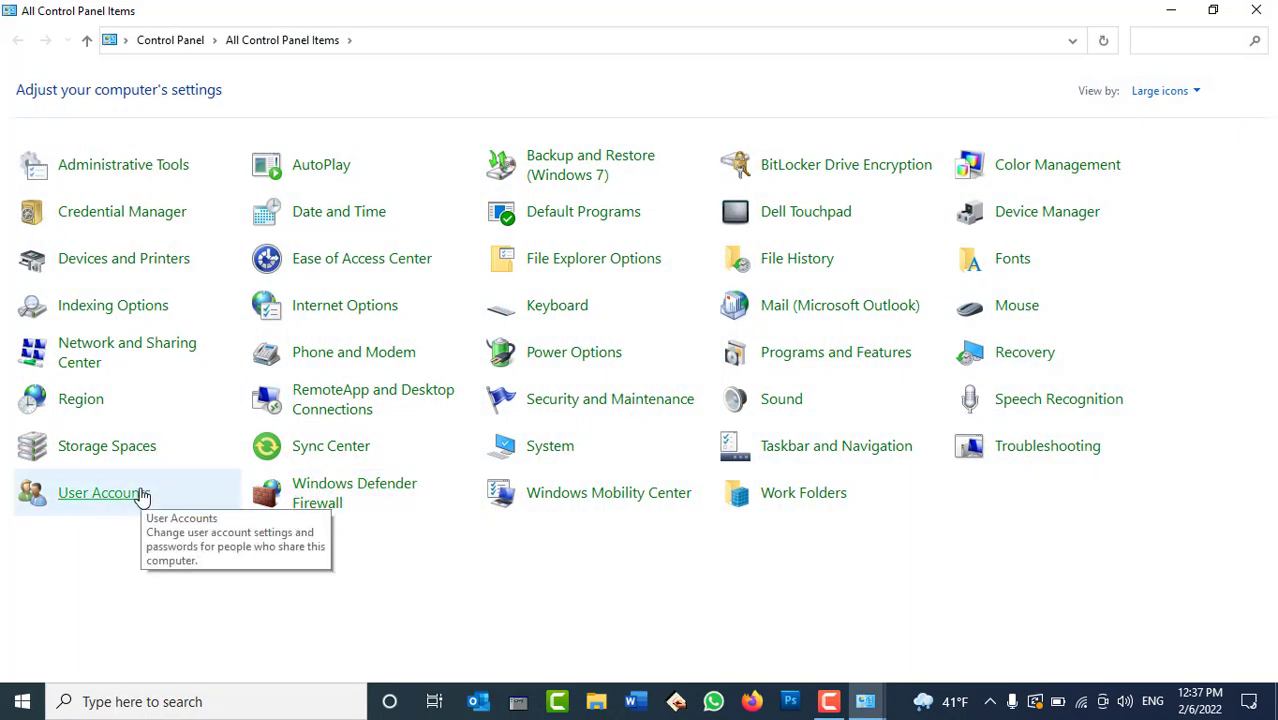
Enter a new name for the local administrator account under User Accounts > Change your account name.
{"action": "left_click", "coordinate": [100, 492]}
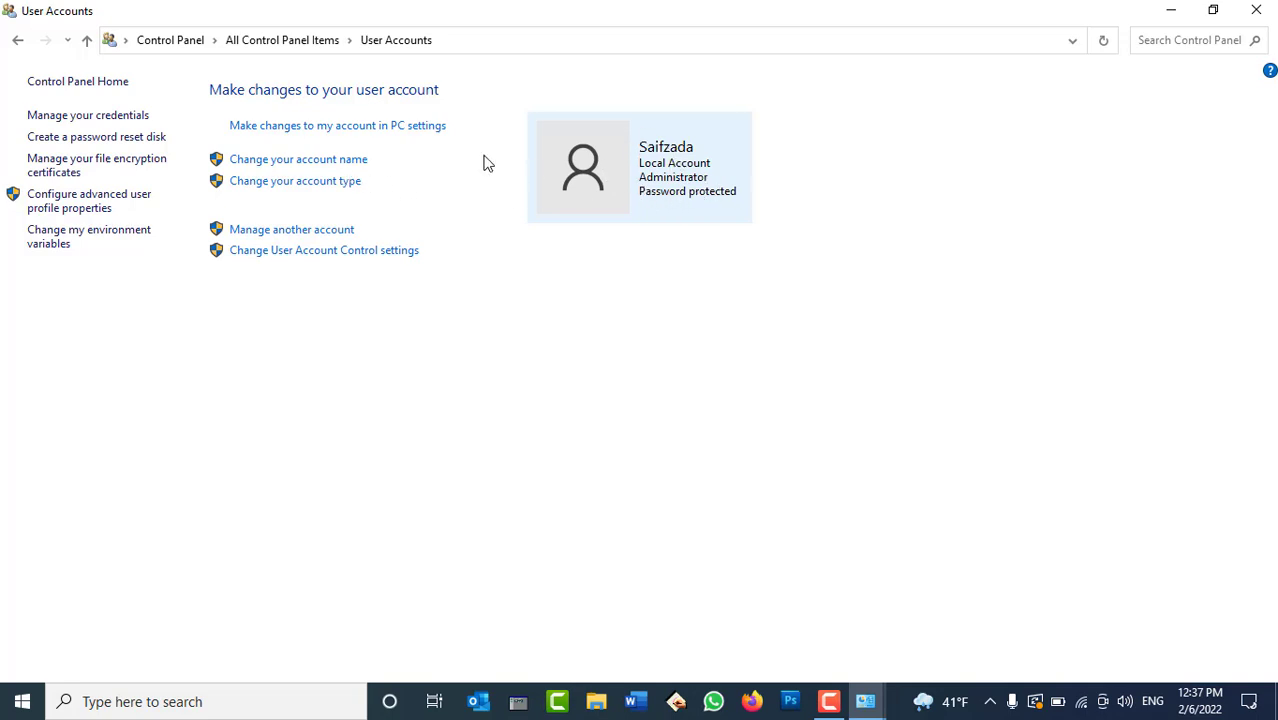
{"action": "left_click", "coordinate": [333, 165]}
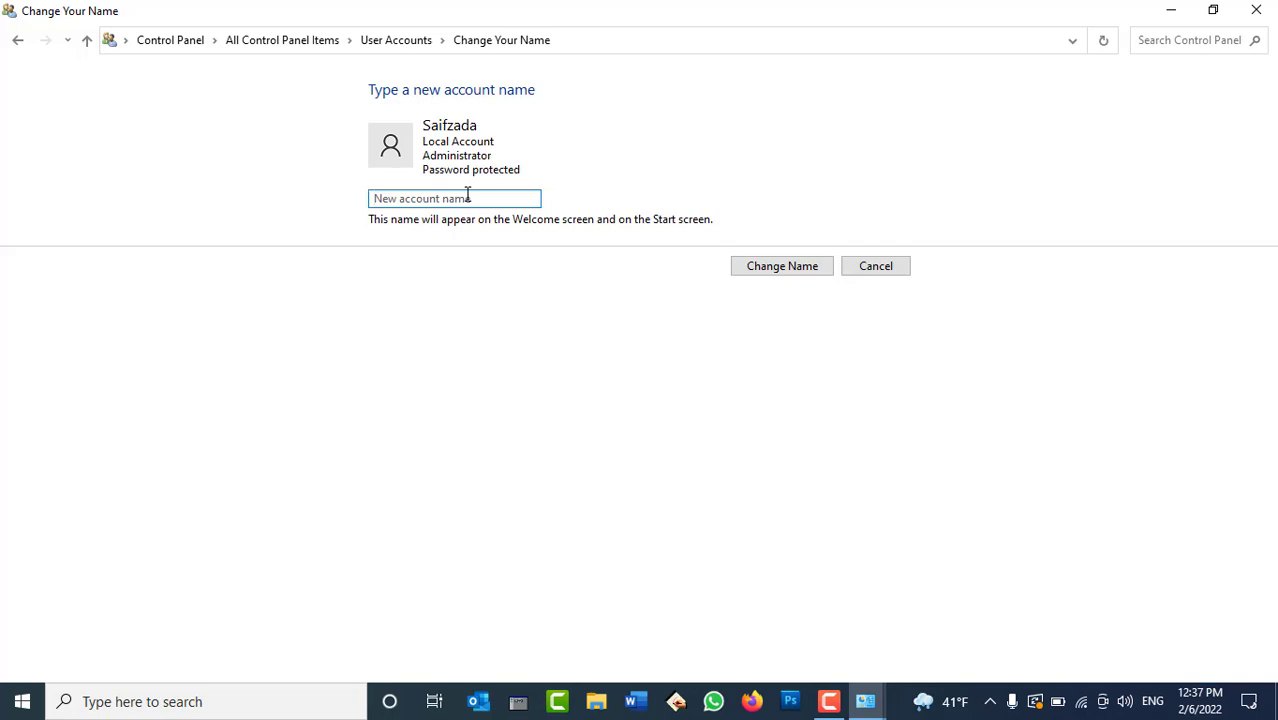
{"action": "type", "text": "Islam"}
{"action": "left_click", "coordinate": [762, 268]}
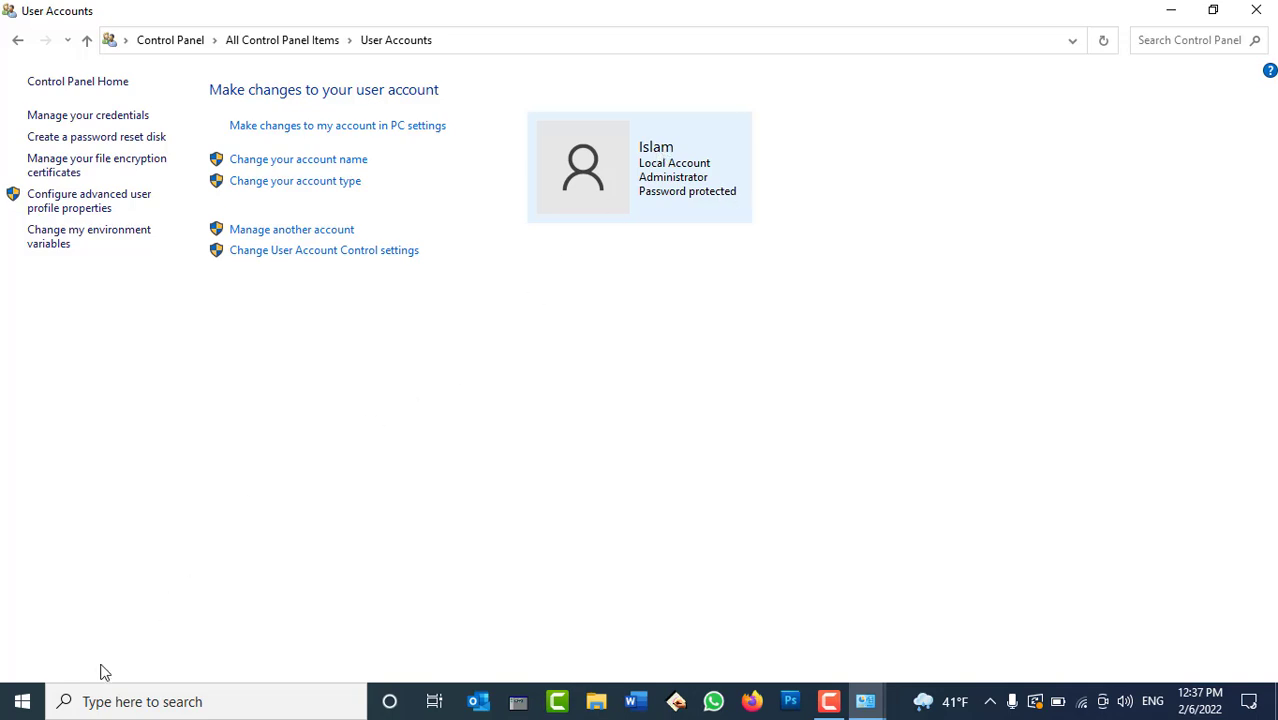
{"action": "left_click", "coordinate": [22, 701]}
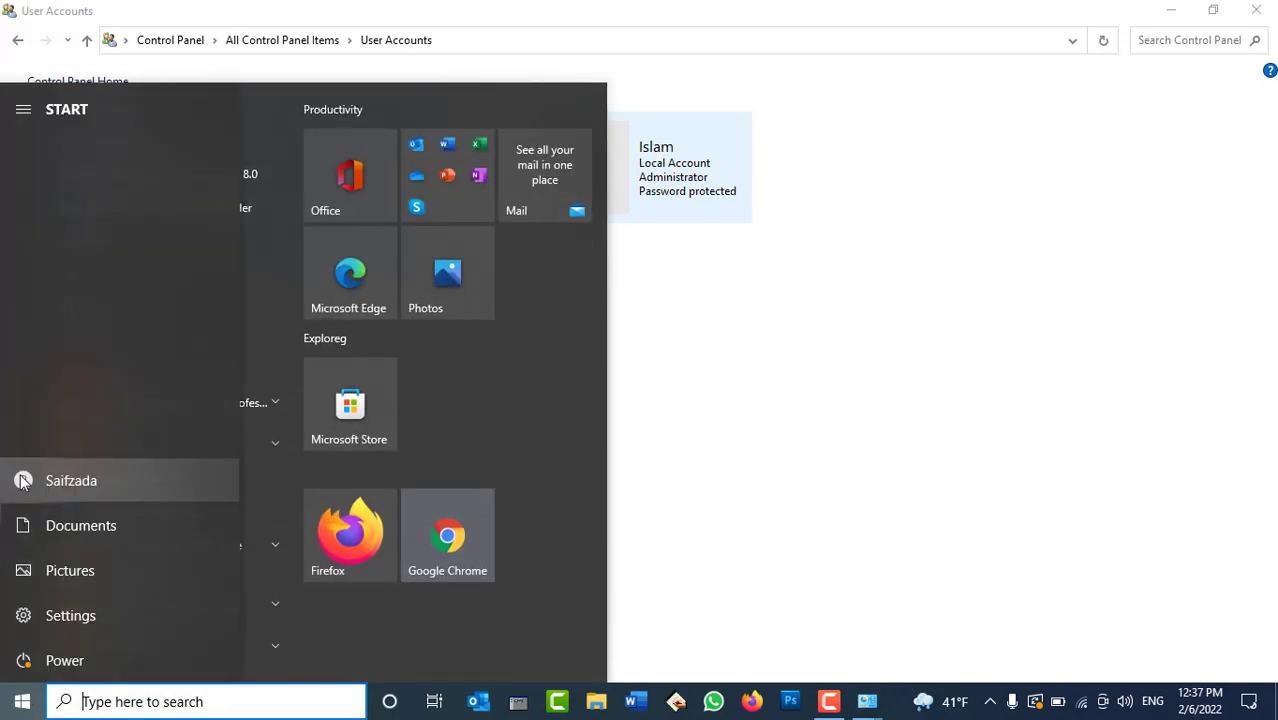
{"action": "left_click", "coordinate": [33, 487]}
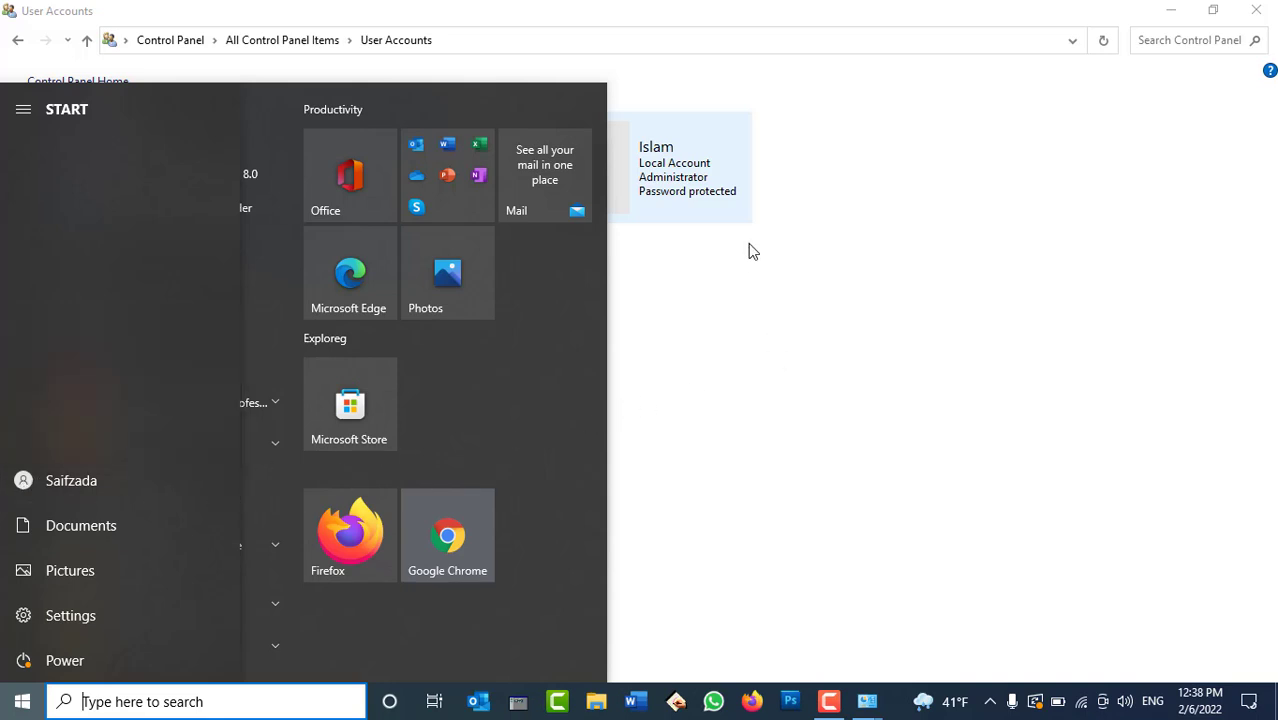
{"action": "left_click", "coordinate": [753, 374]}
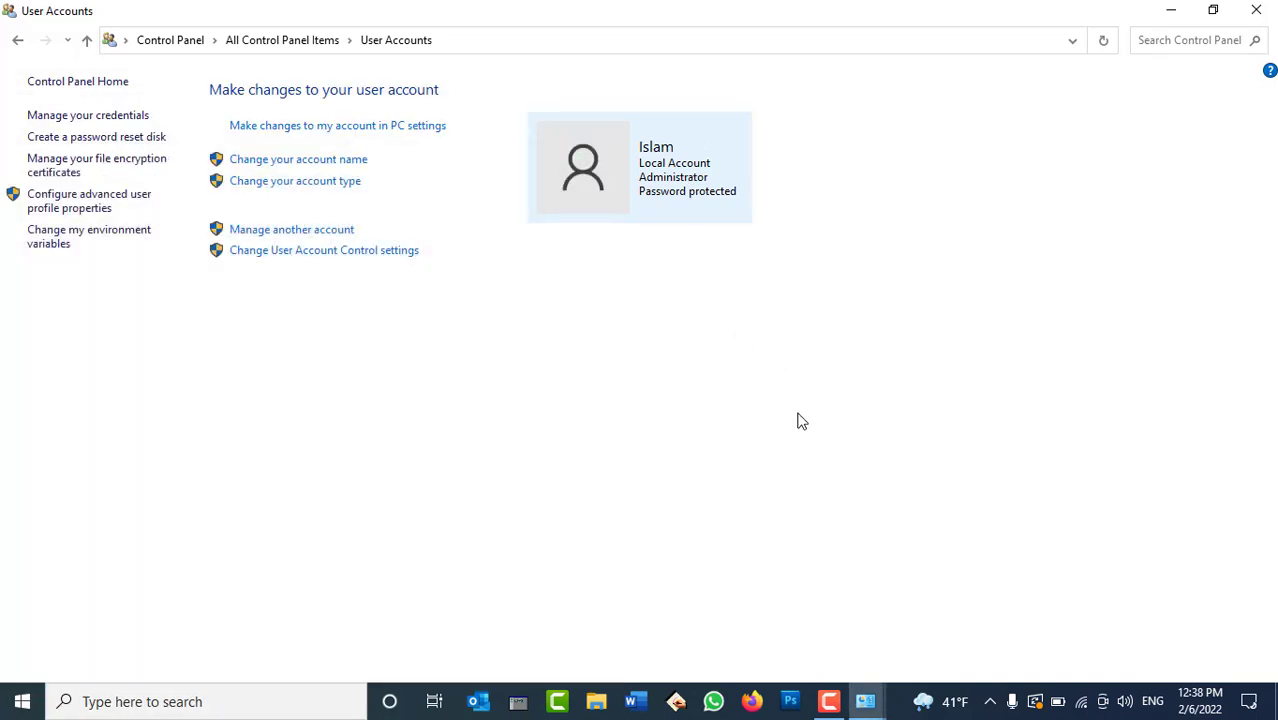
{"action": "key", "text": "super+r"}
{"action": "type", "text": "cmd"}
{"action": "key", "text": "Return"}
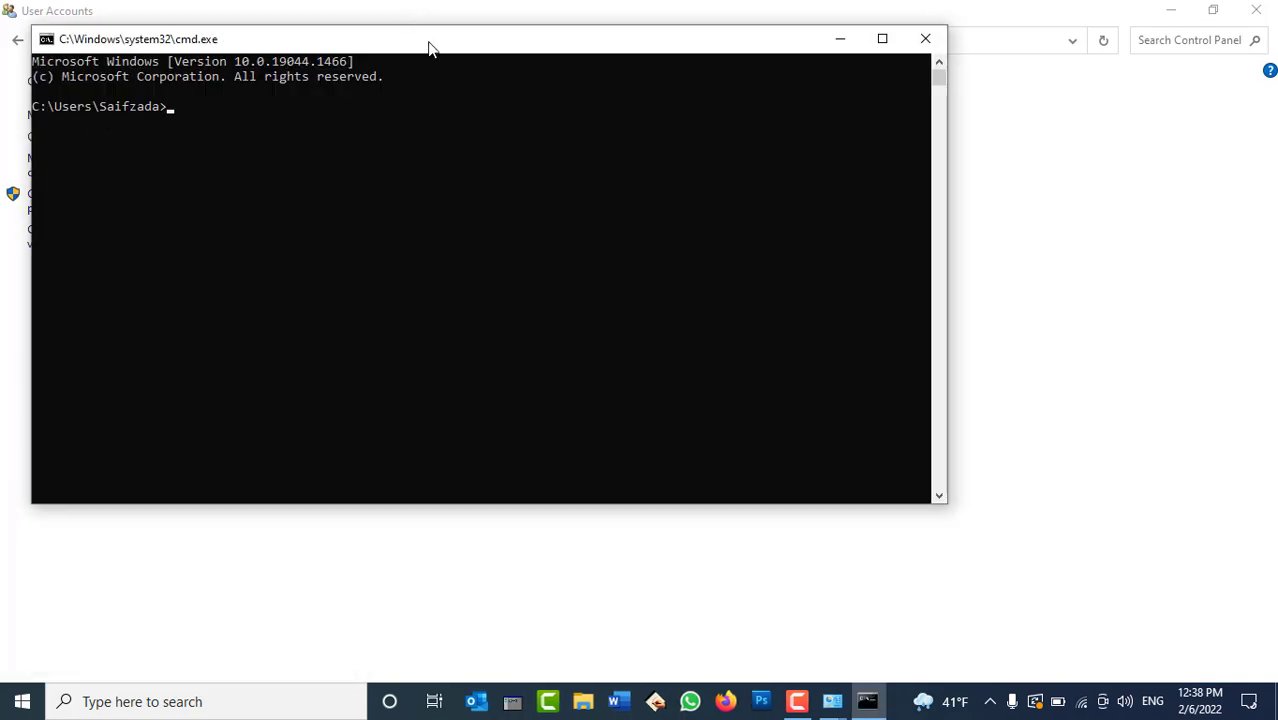
{"action": "left_click_drag", "start_coordinate": [429, 48], "coordinate": [679, 260]}
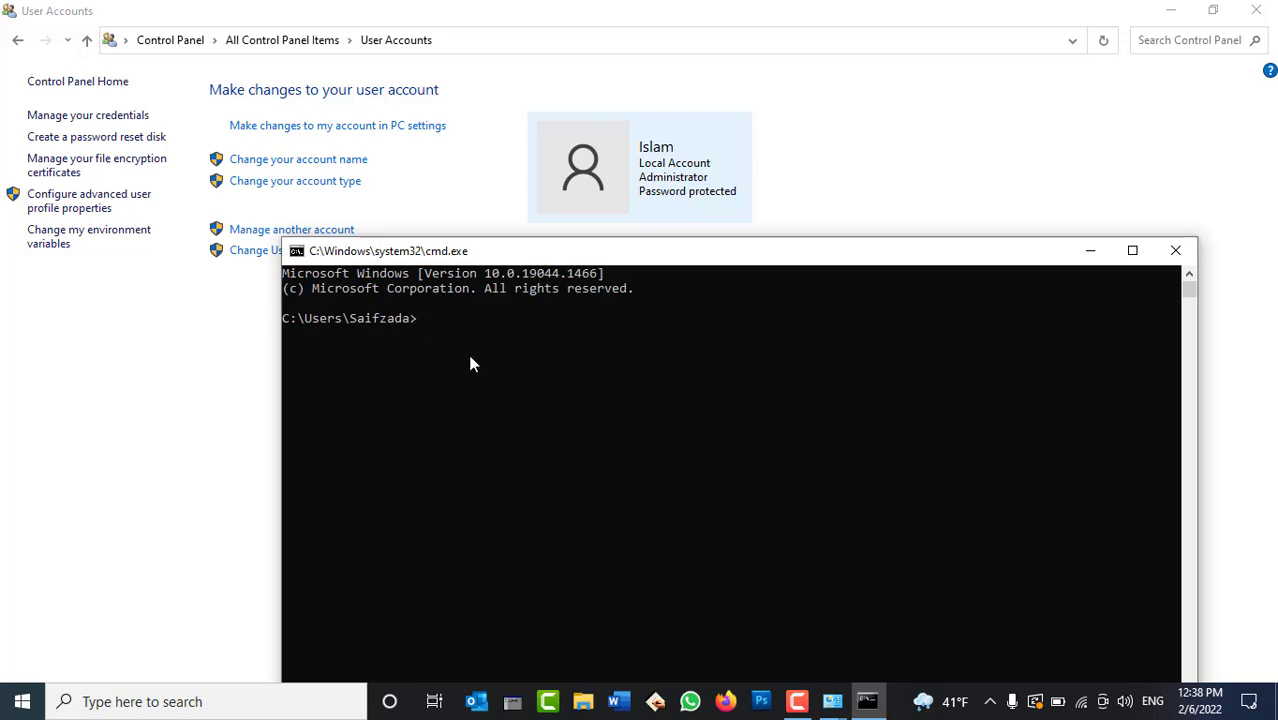
{"action": "type", "text": "net user"}
{"action": "key", "text": "Return"}
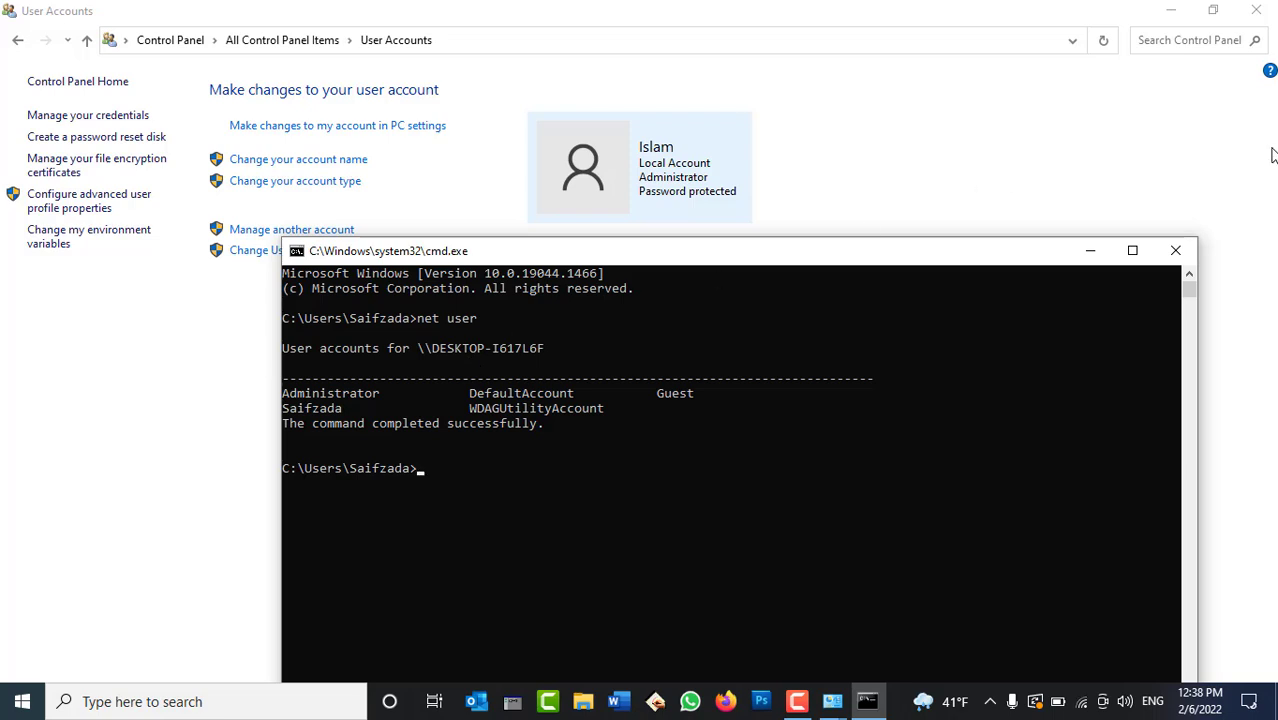
{"action": "left_click", "coordinate": [1176, 250]}
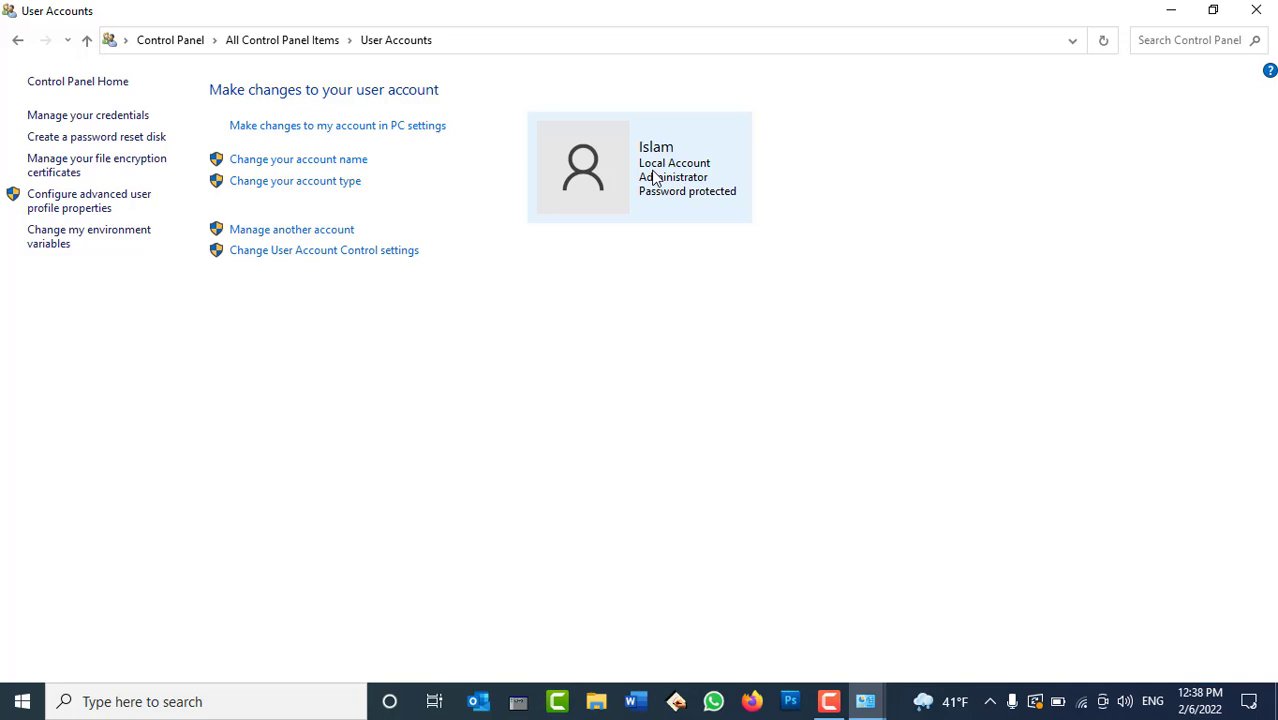
{"action": "left_click", "coordinate": [314, 186]}
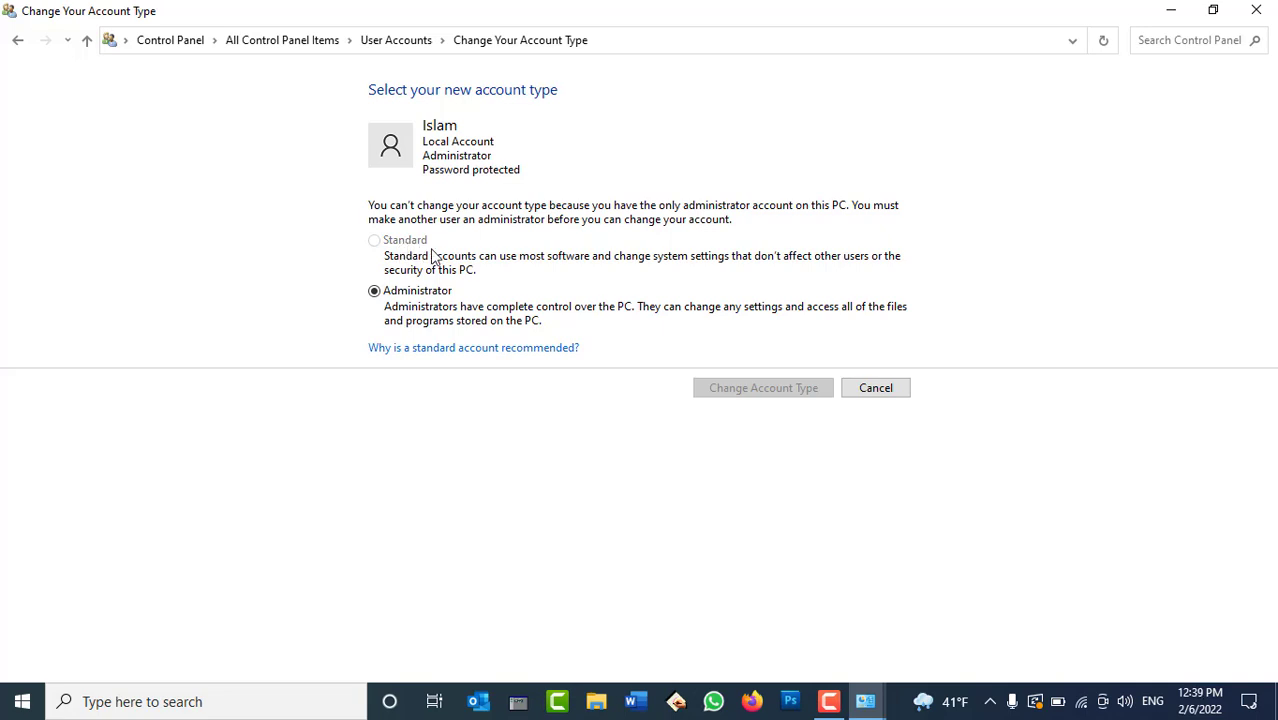
{"action": "left_click", "coordinate": [881, 391]}
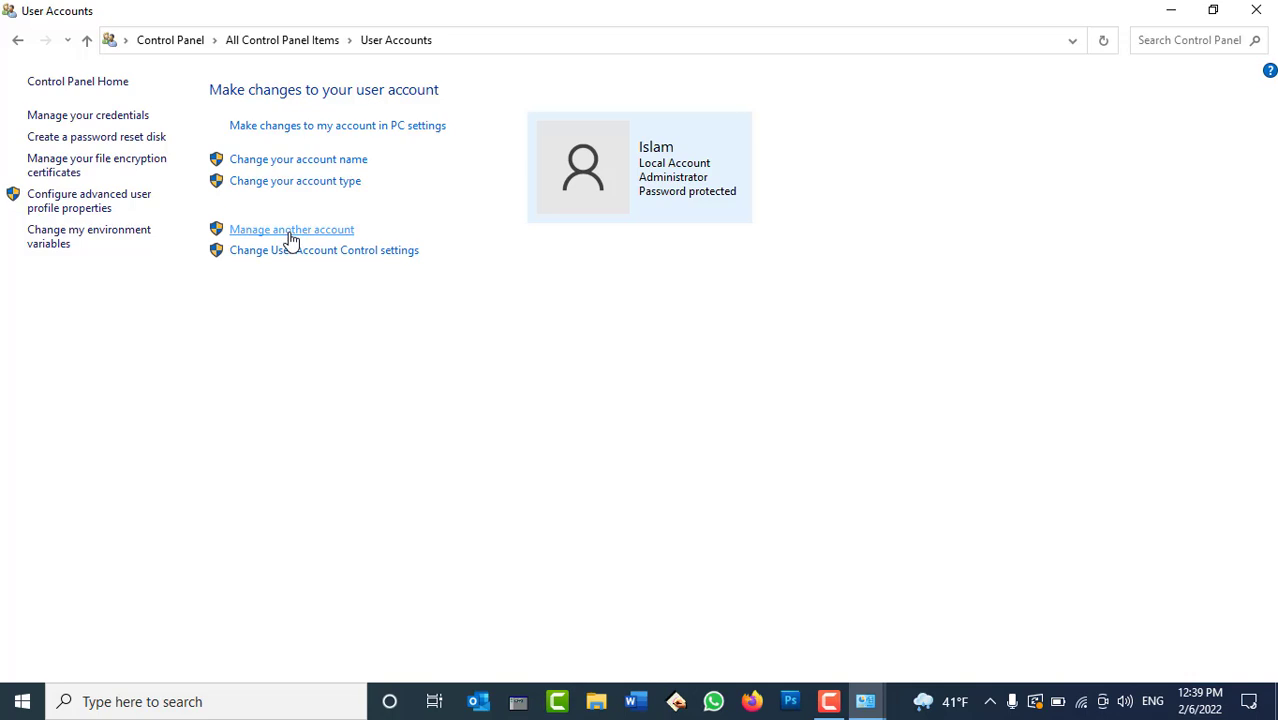
Start adding a new user, clear the invalid email entry, and sign in without a Microsoft account.
{"action": "left_click", "coordinate": [290, 232]}
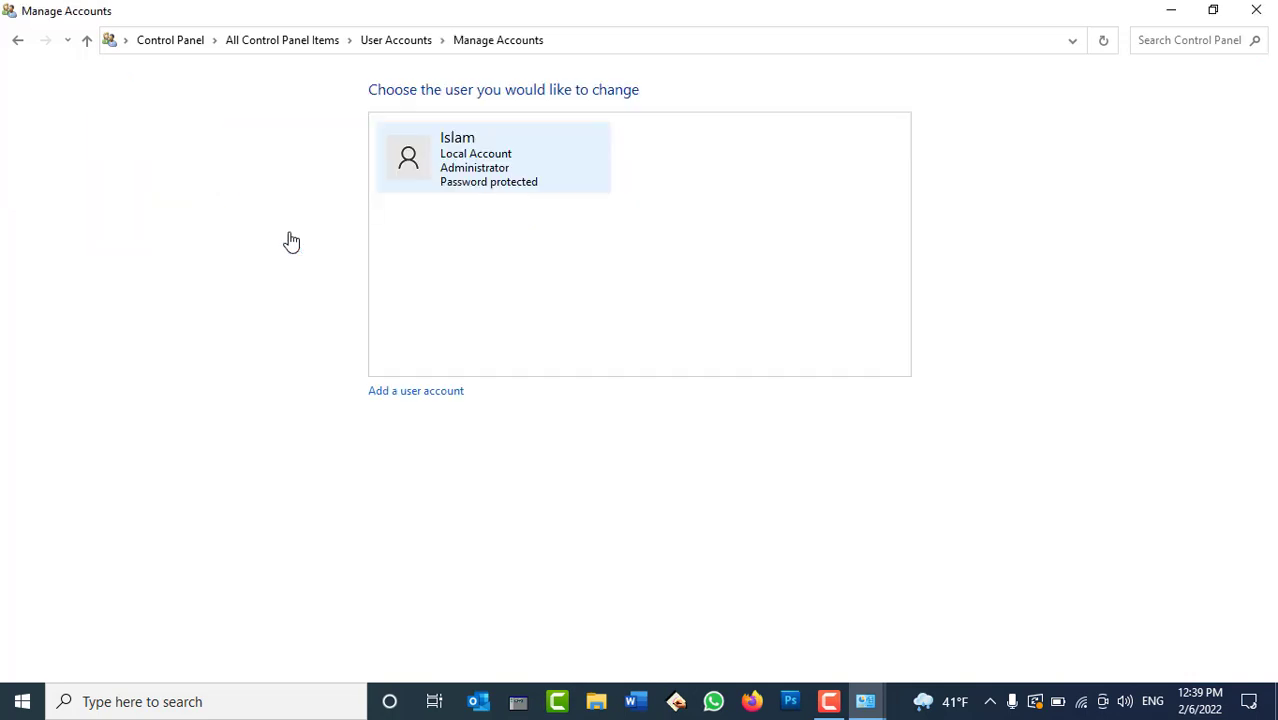
{"action": "left_click", "coordinate": [419, 396]}
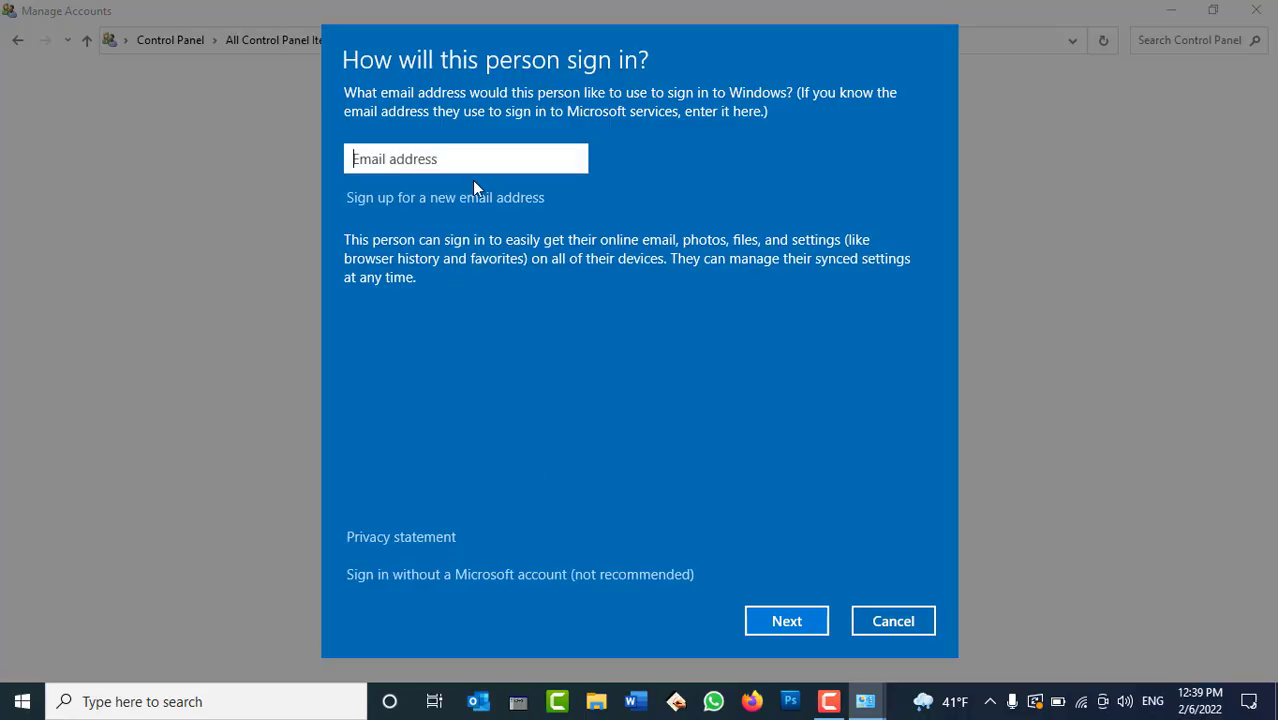
{"action": "type", "text": "Omid"}
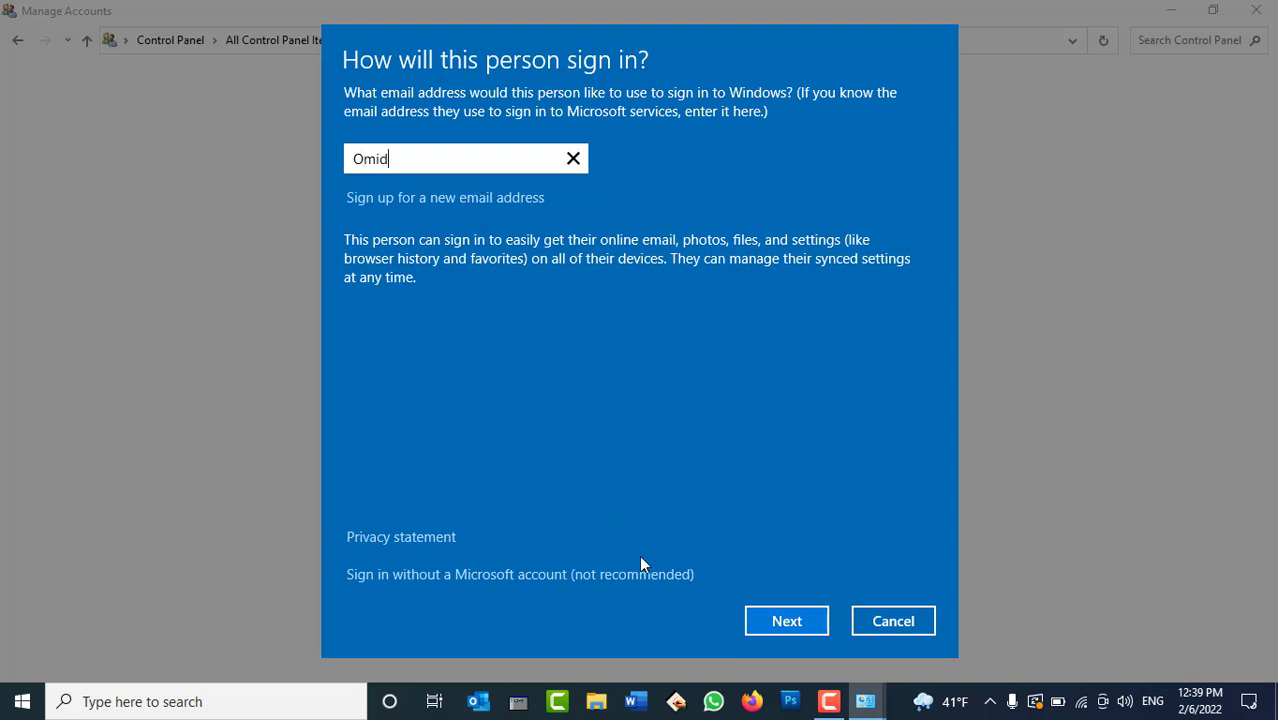
{"action": "left_click", "coordinate": [788, 620]}
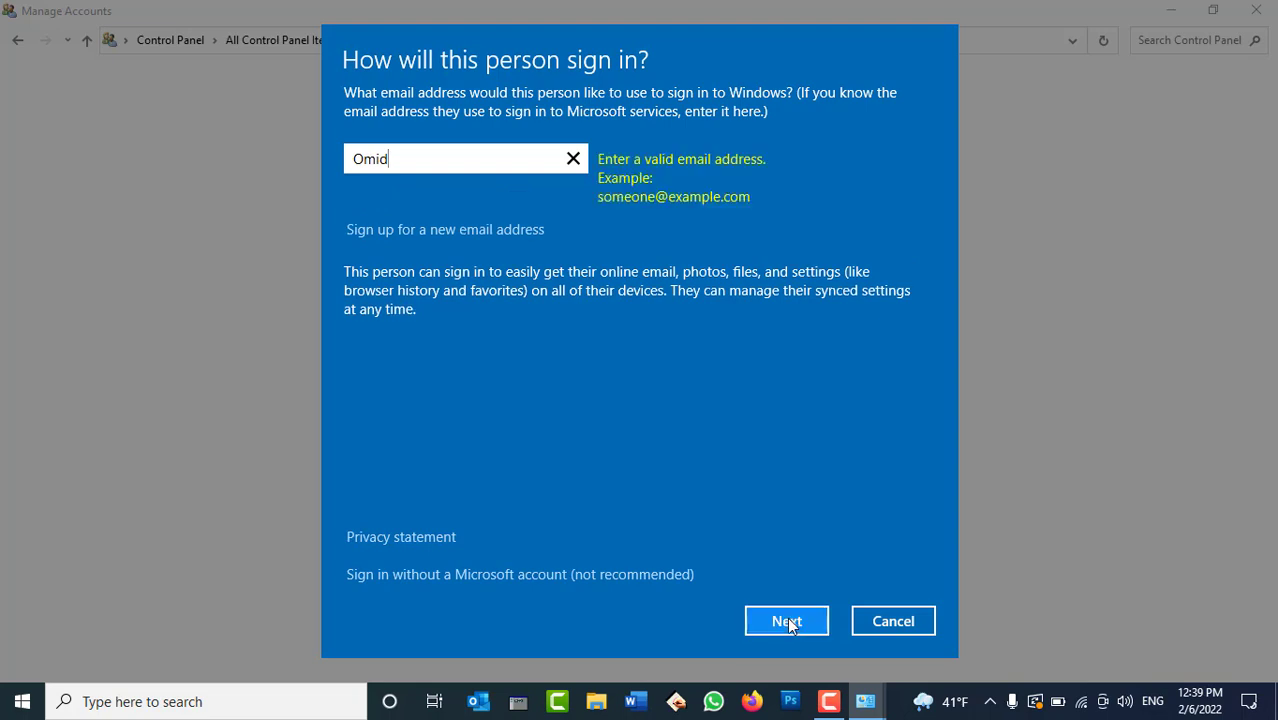
{"action": "left_click", "coordinate": [573, 163]}
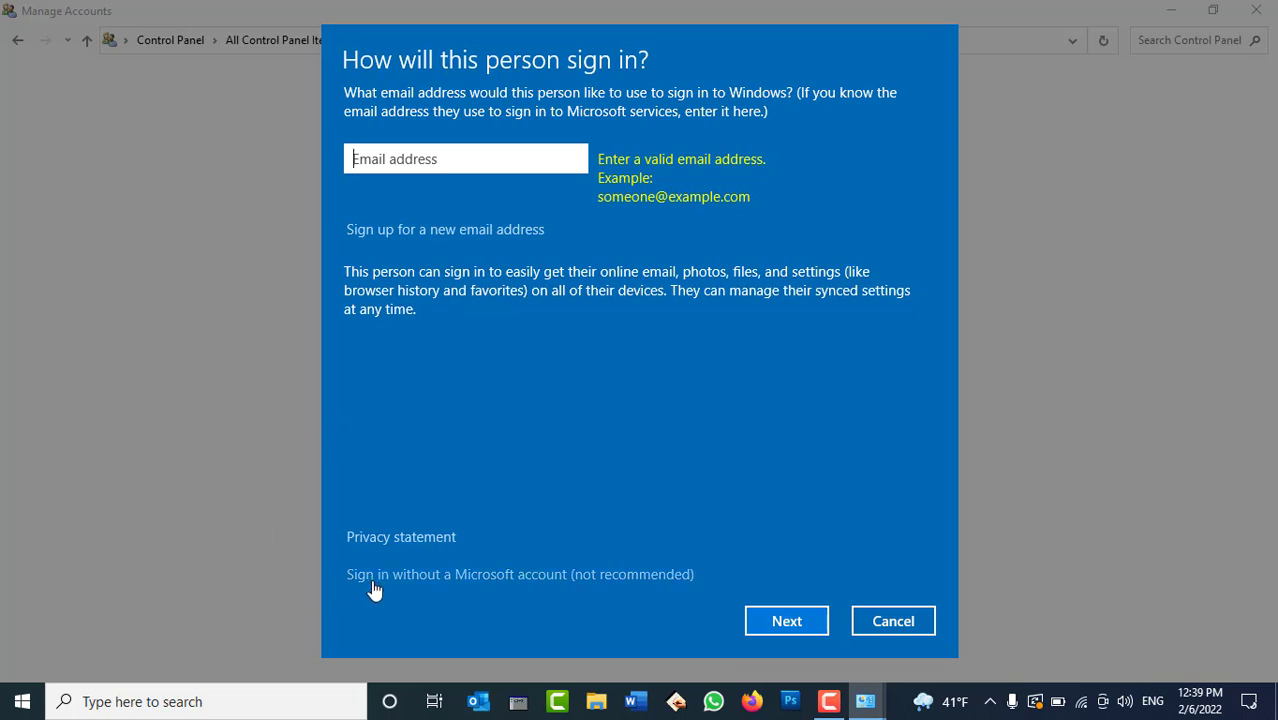
{"action": "left_click", "coordinate": [466, 576]}
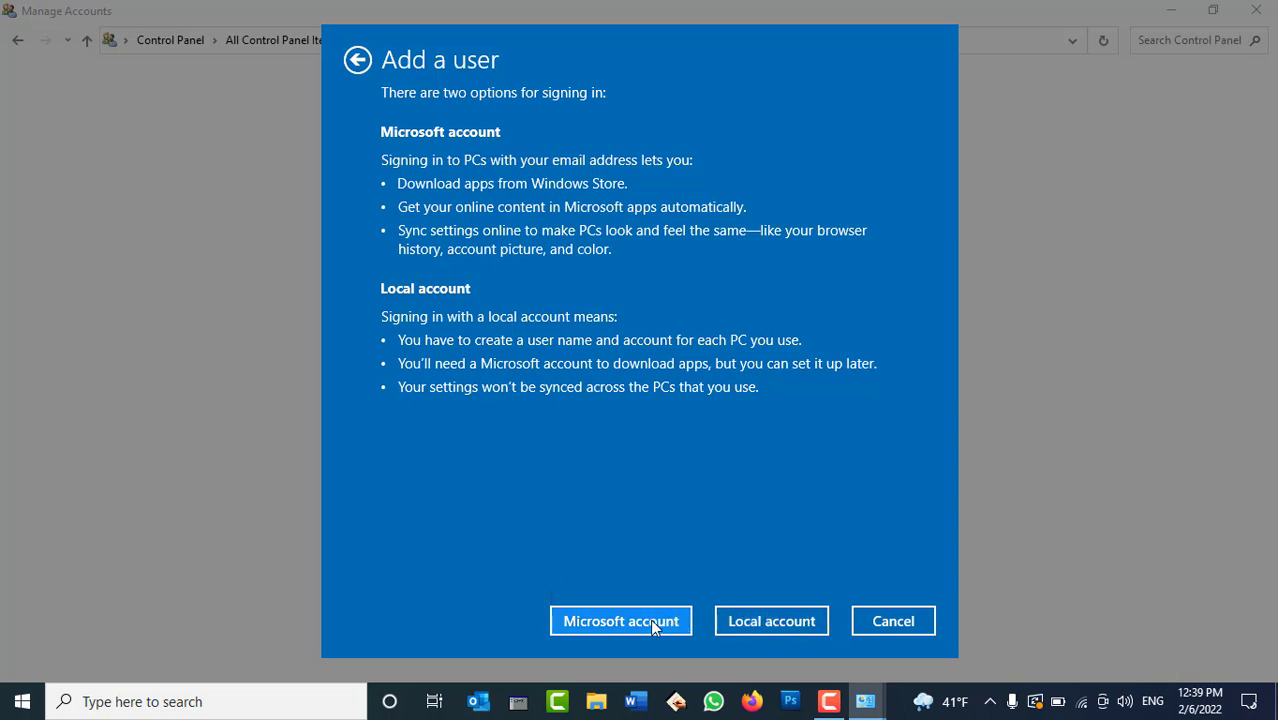
Choose a local account, enter the new user's name, and type a password.
{"action": "left_click", "coordinate": [762, 624]}
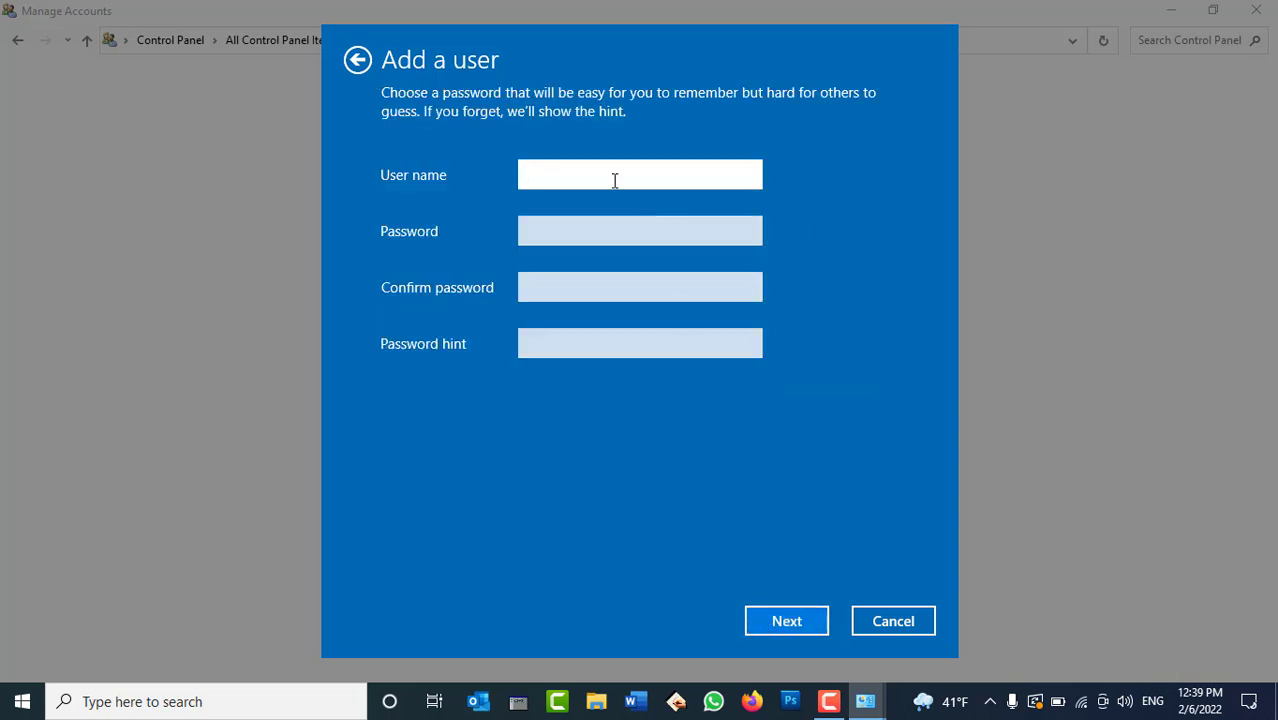
{"action": "type", "text": "Omid"}
{"action": "left_click", "coordinate": [581, 233]}
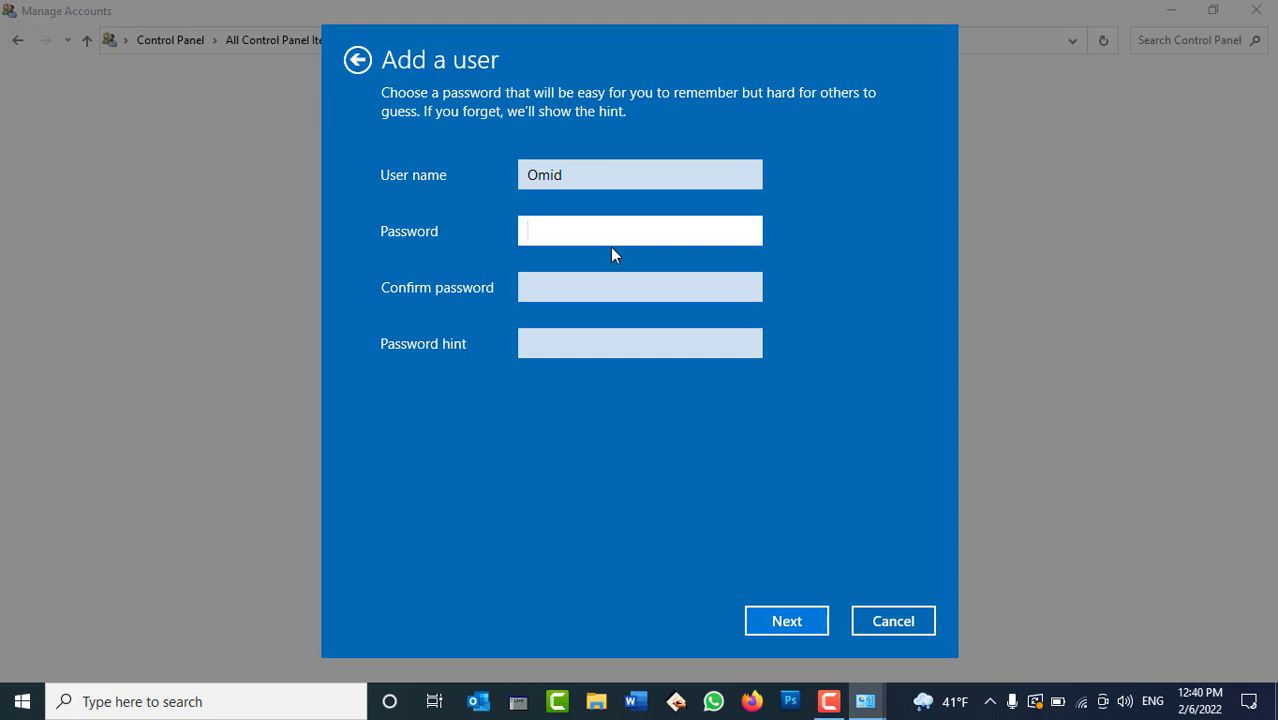
{"action": "type", "text": "1"}
{"action": "key", "text": "BackSpace"}
{"action": "type", "text": "1"}
{"action": "key", "text": "BackSpace"}
{"action": "left_click", "coordinate": [747, 232]}
Fill in Confirm password and retype the first password so both entries match.
{"action": "left_click", "coordinate": [627, 292]}
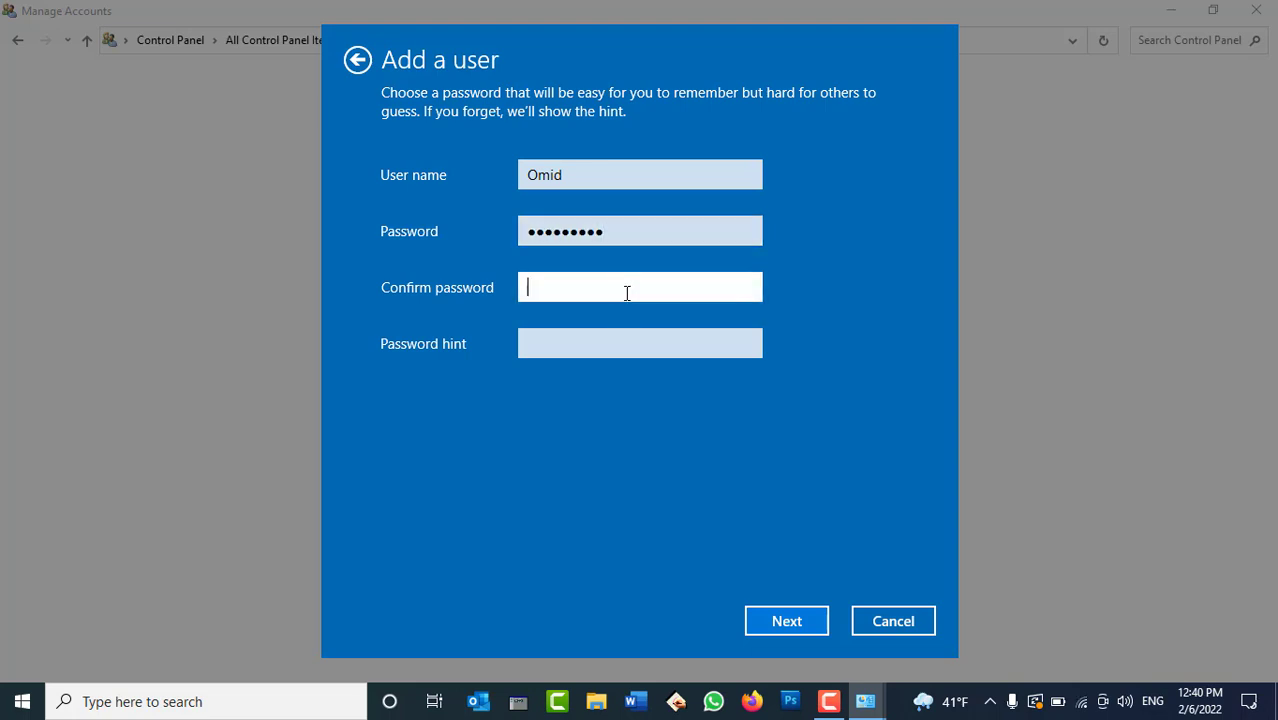
{"action": "left_click", "coordinate": [748, 289]}
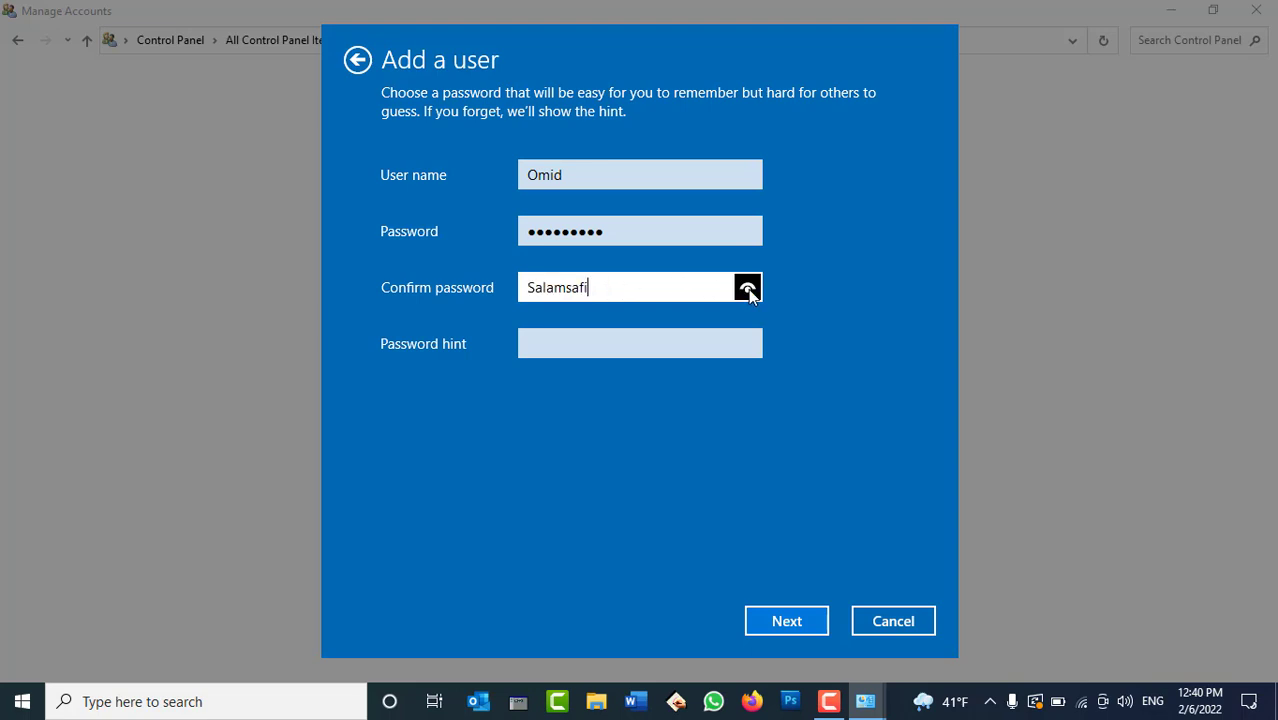
{"action": "left_click", "coordinate": [722, 231]}
{"action": "left_click", "coordinate": [746, 232]}
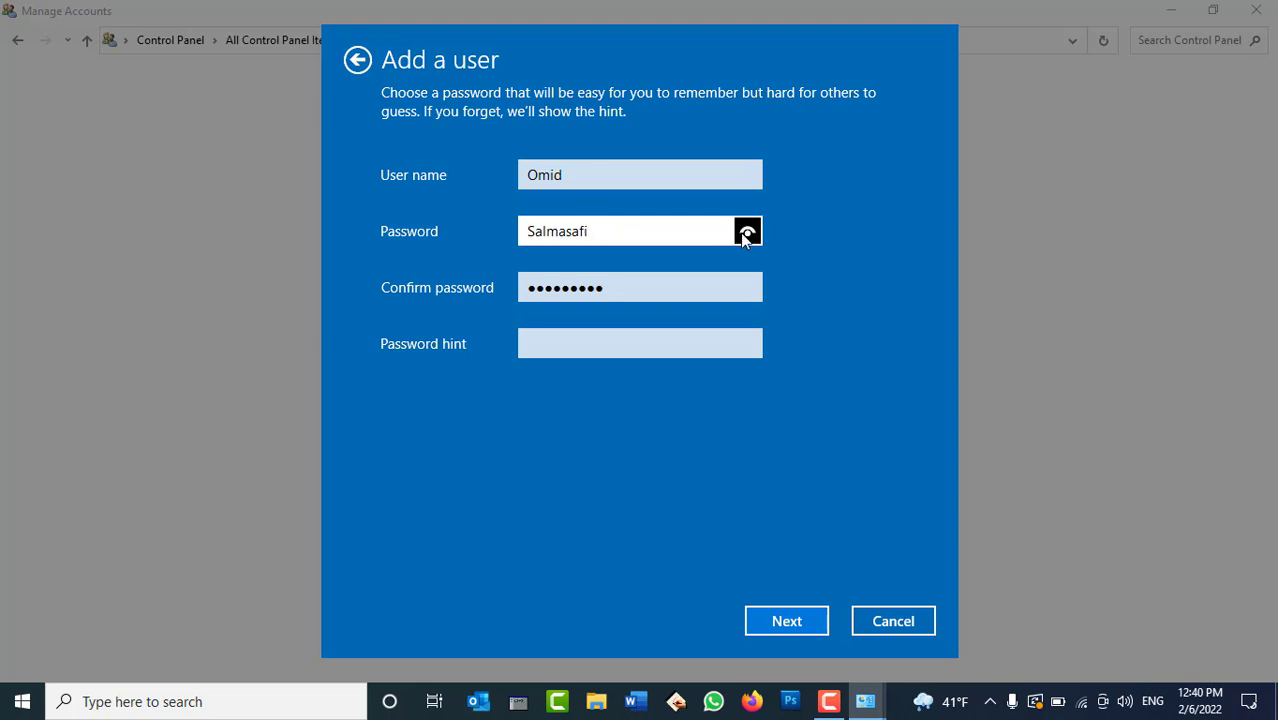
{"action": "left_click_drag", "start_coordinate": [632, 231], "coordinate": [353, 236]}
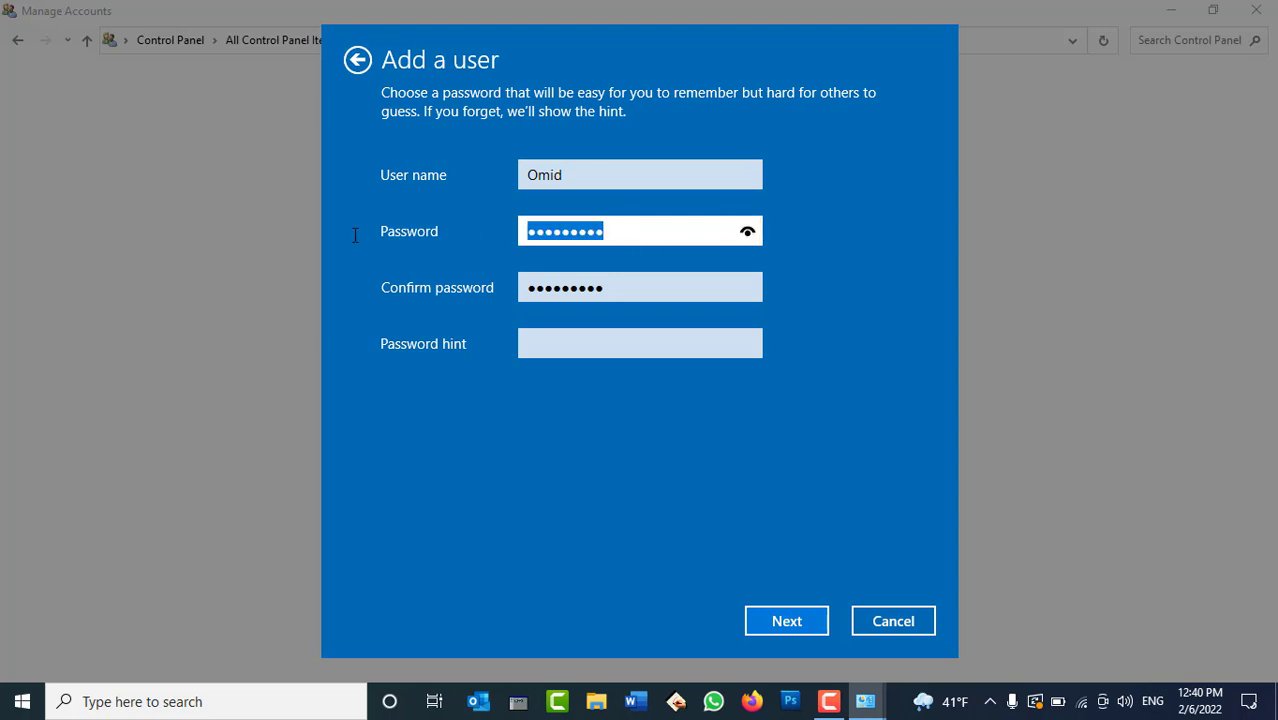
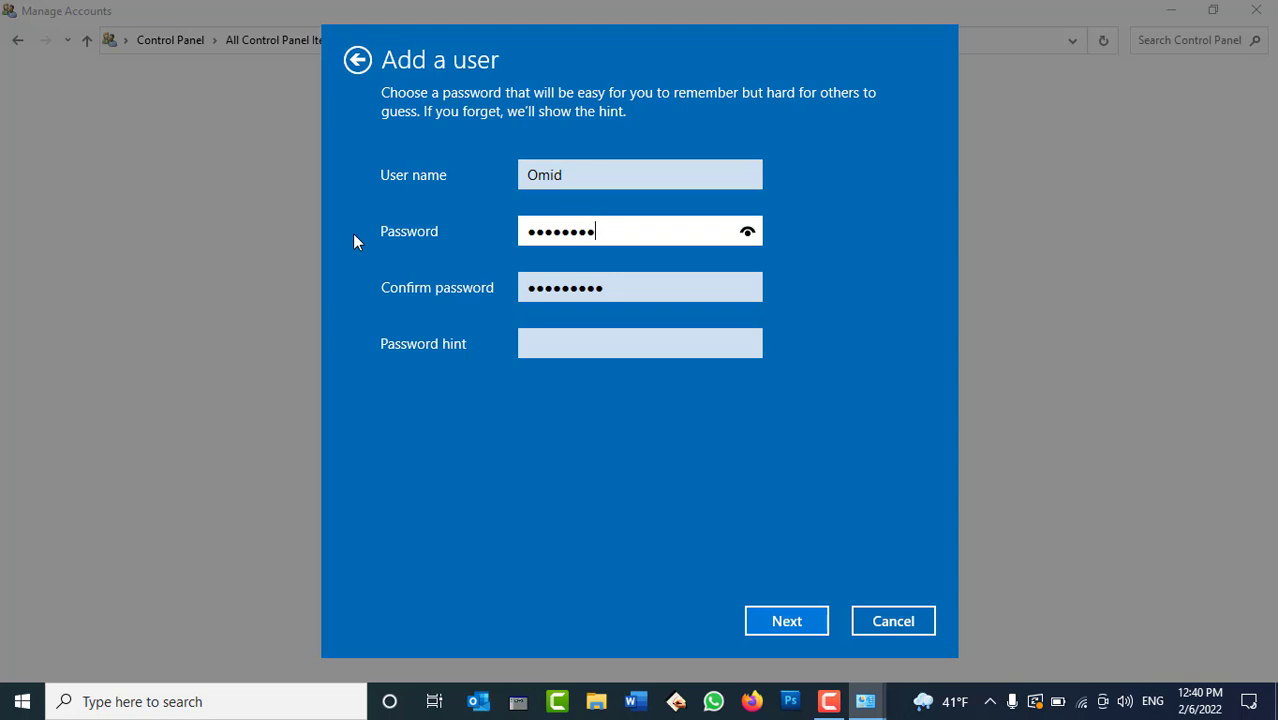
Add a password hint referring to a best friend's name and continue to confirmation.
{"action": "left_click", "coordinate": [556, 343]}
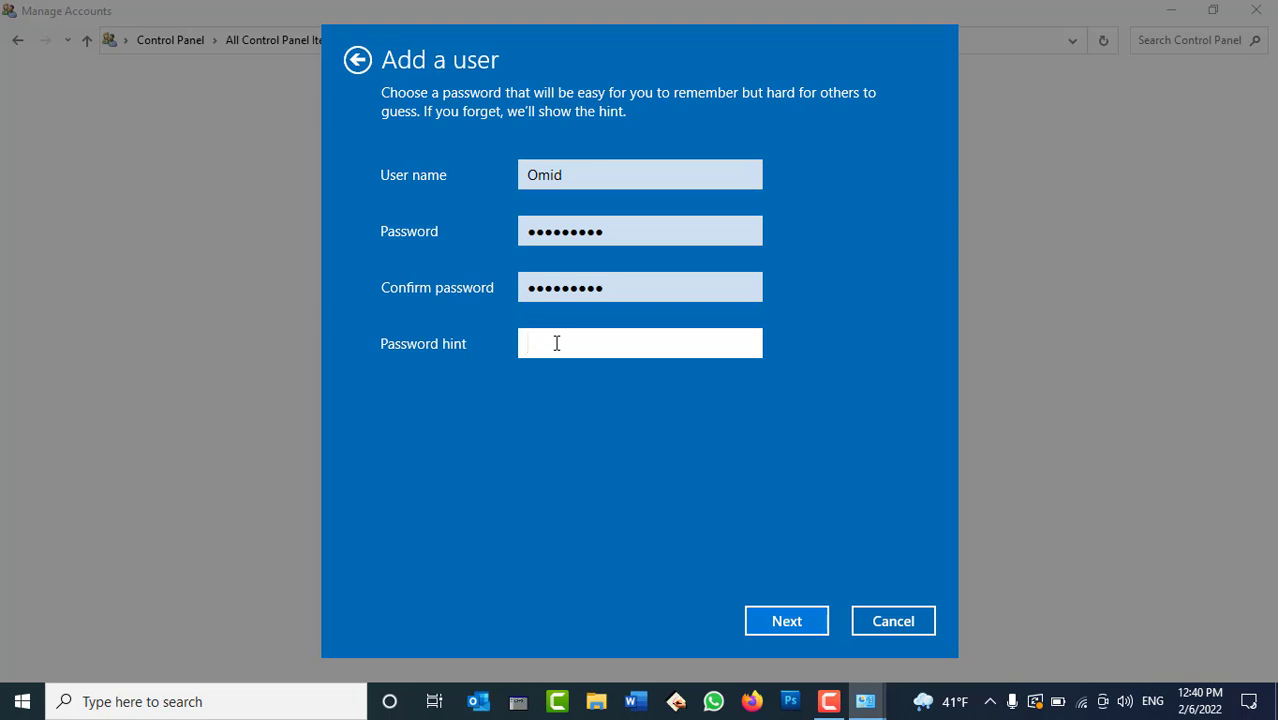
{"action": "type", "text": "The password th"}
{"action": "key", "text": "BackSpace"}
{"action": "key", "text": "BackSpace"}
{"action": "type", "text": "is the name "}
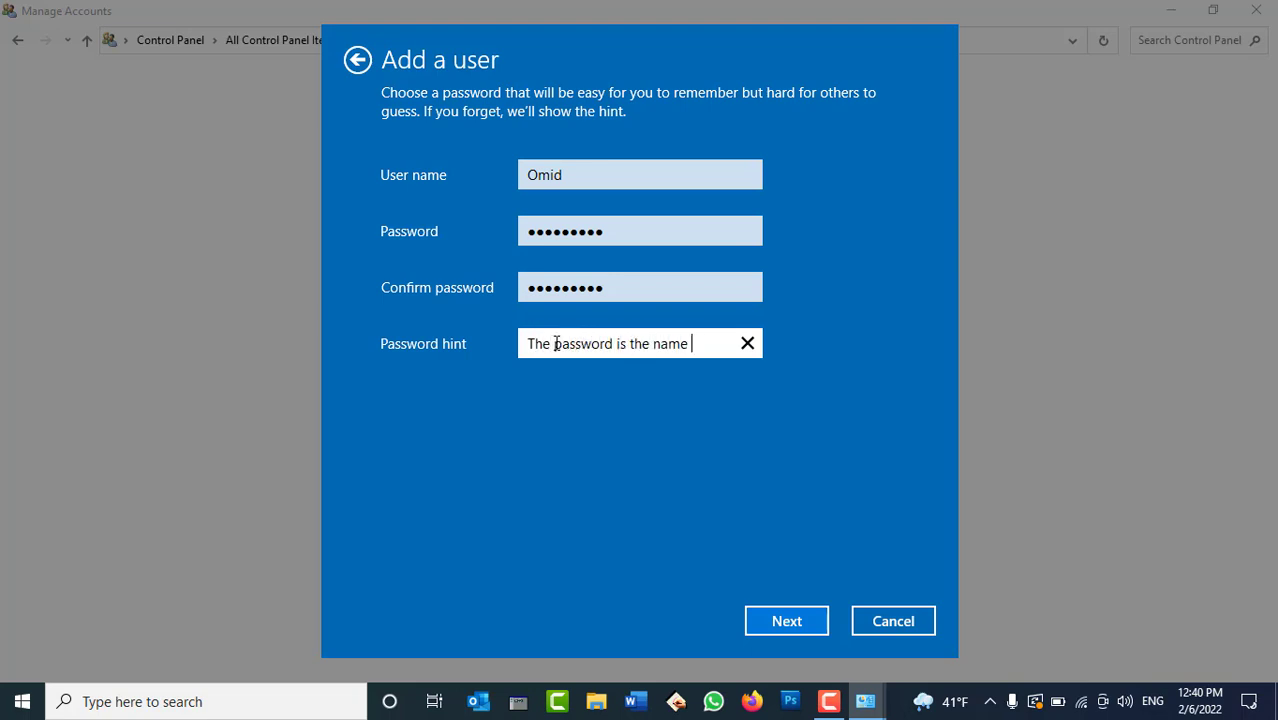
{"action": "type", "text": "of my best df"}
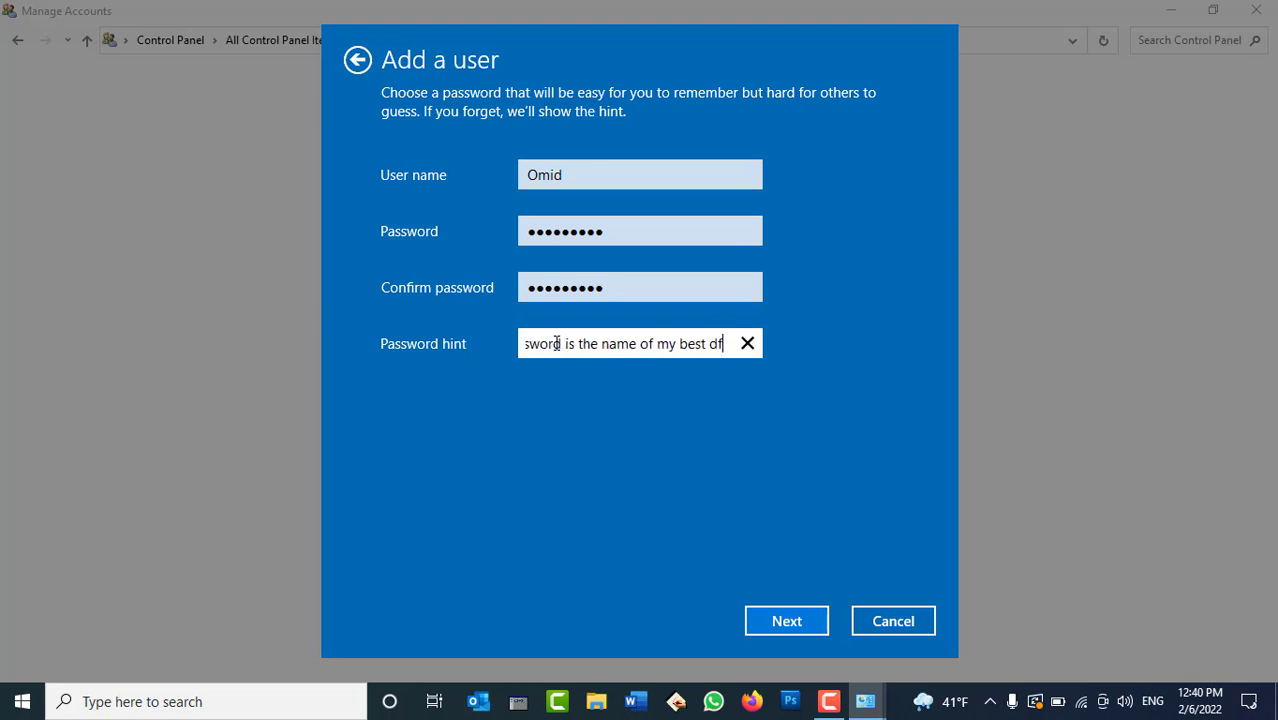
{"action": "key", "text": "BackSpace"}
{"action": "key", "text": "BackSpace"}
{"action": "type", "text": "friend"}
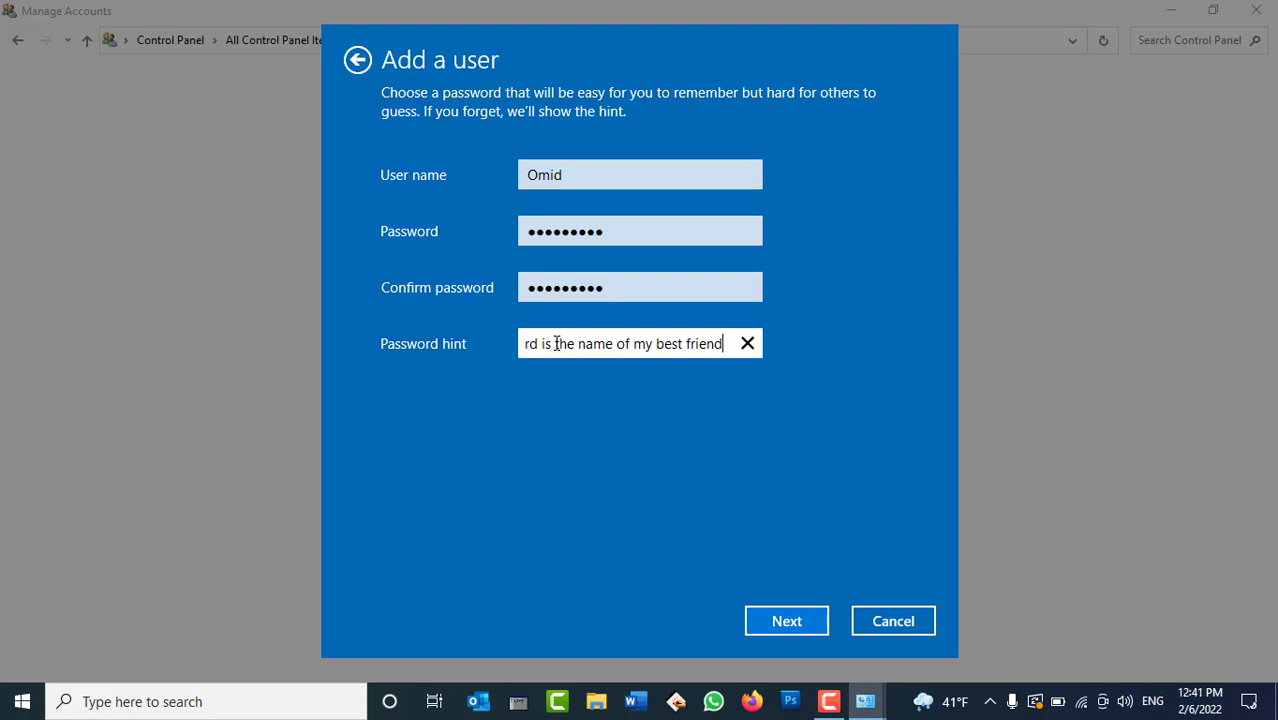
{"action": "left_click", "coordinate": [787, 621]}
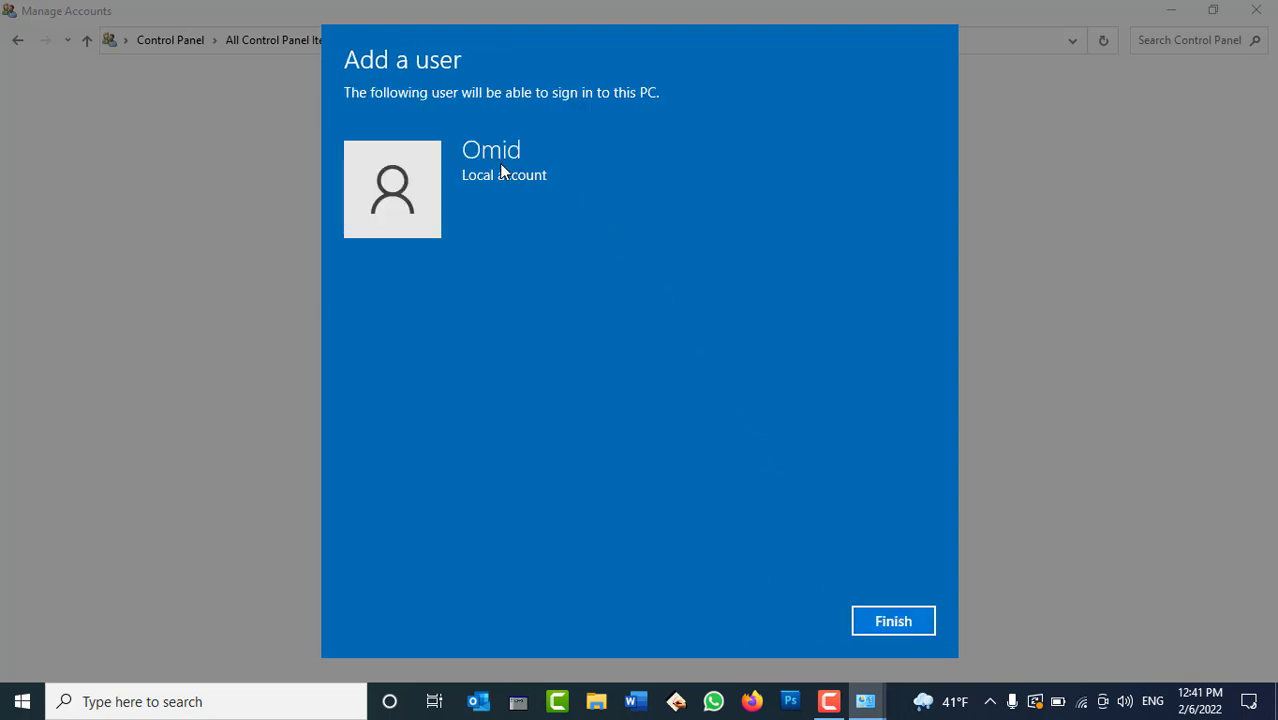
Finish creating the local account, return to User Accounts, and open Manage another account.
{"action": "left_click", "coordinate": [879, 620]}
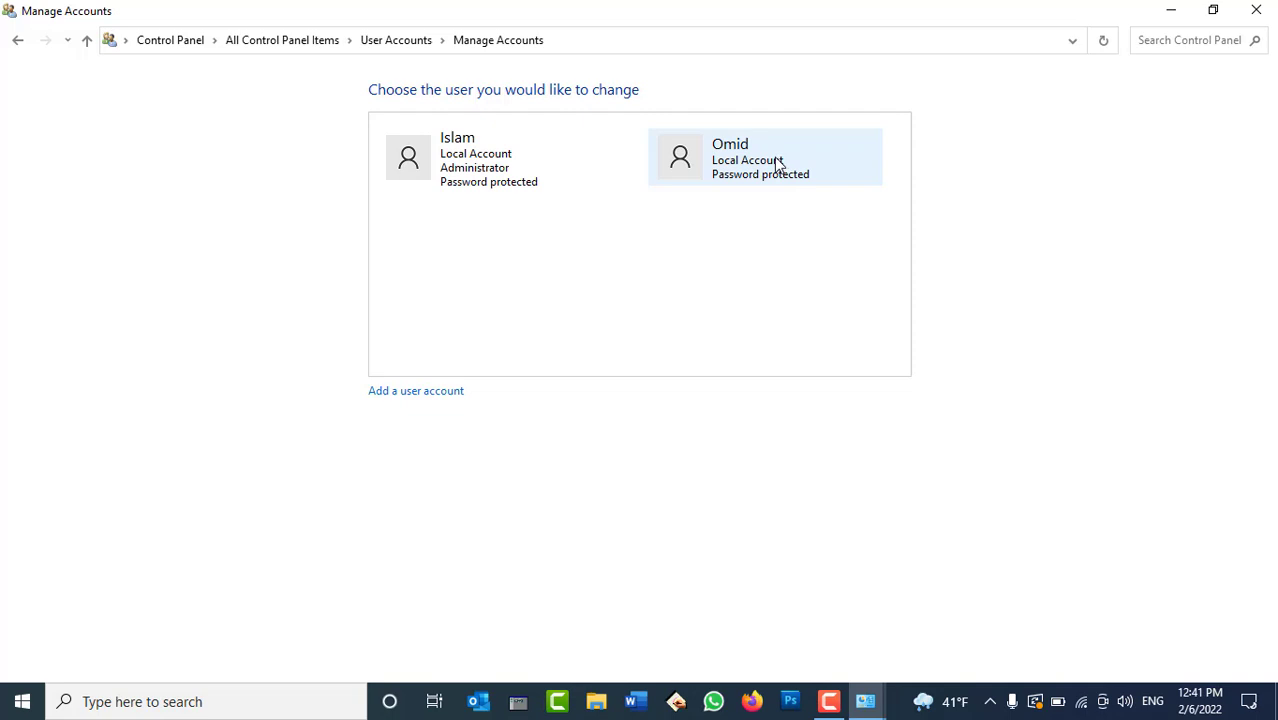
{"action": "left_click", "coordinate": [17, 41]}
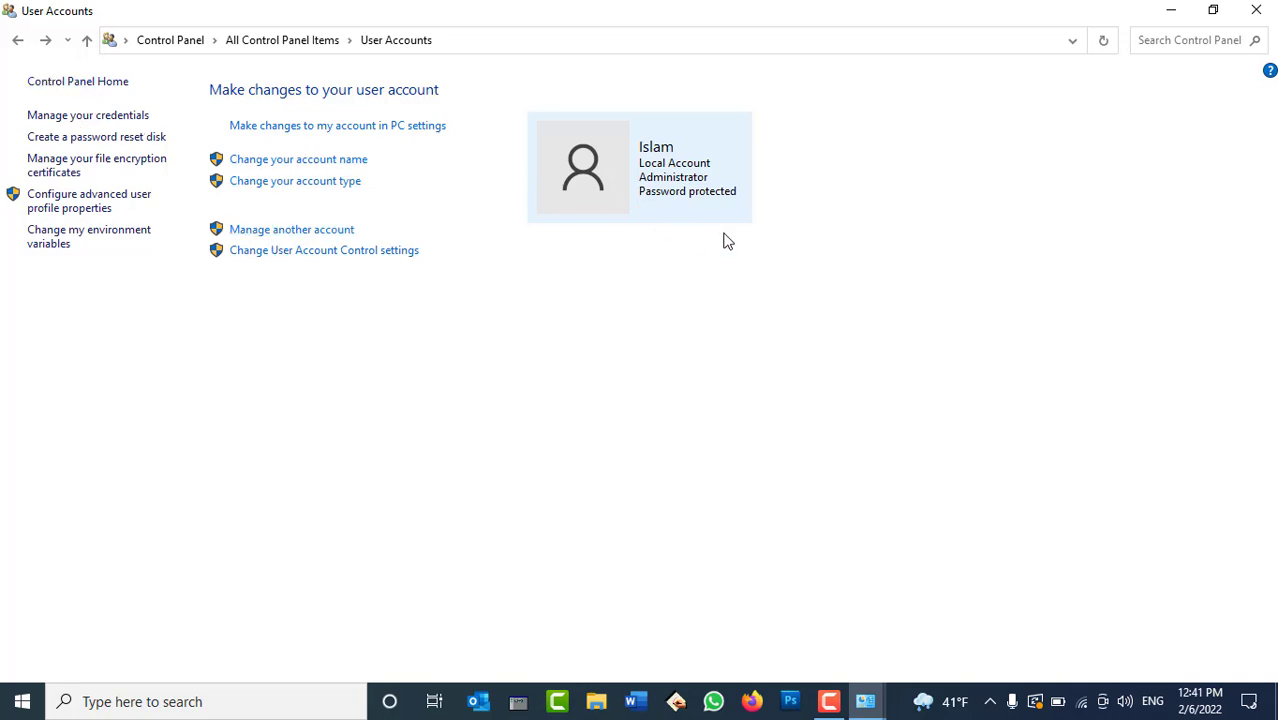
{"action": "left_click", "coordinate": [285, 234]}
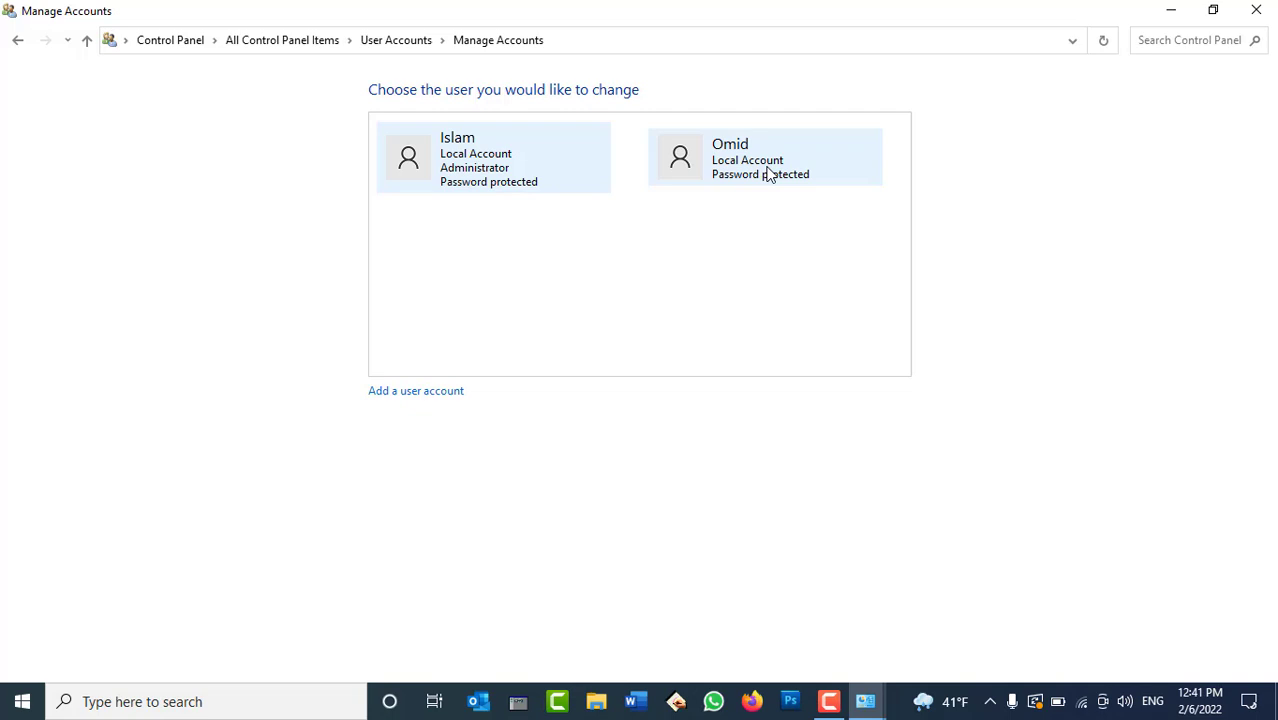
Open the Change Account Type page for the new local user, currently Standard.
{"action": "left_click", "coordinate": [767, 174]}
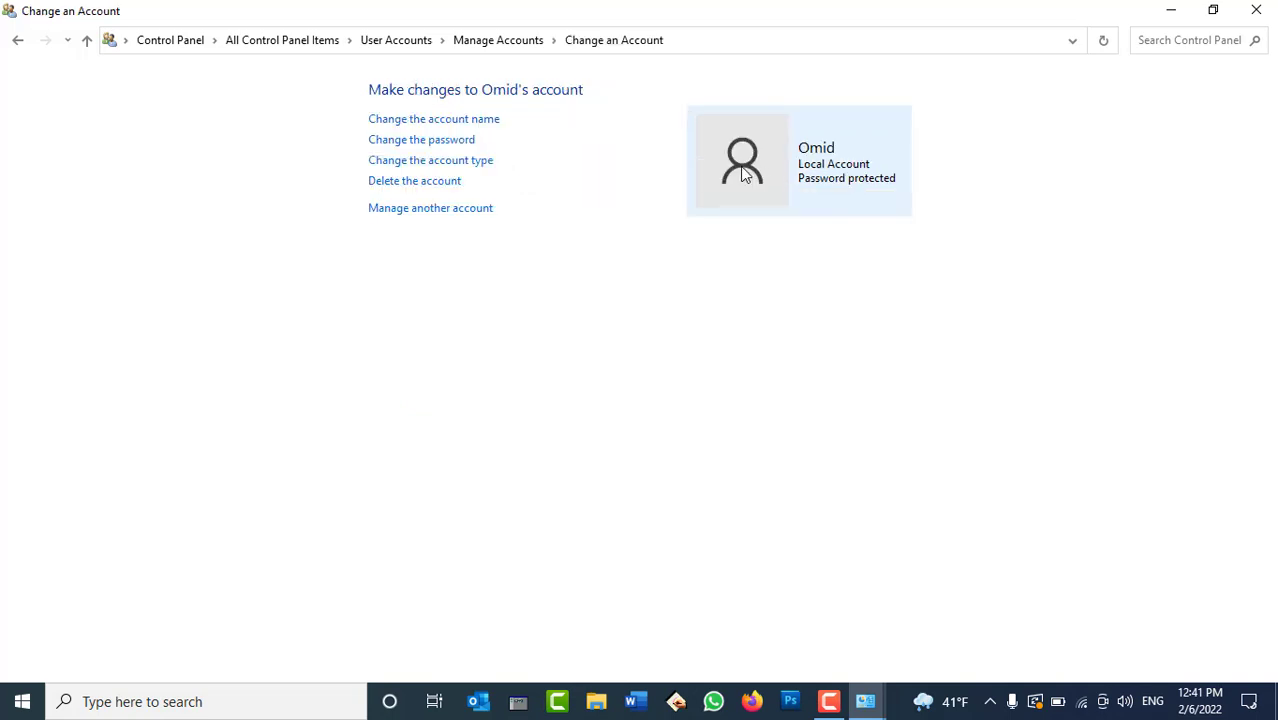
{"action": "left_click", "coordinate": [487, 165]}
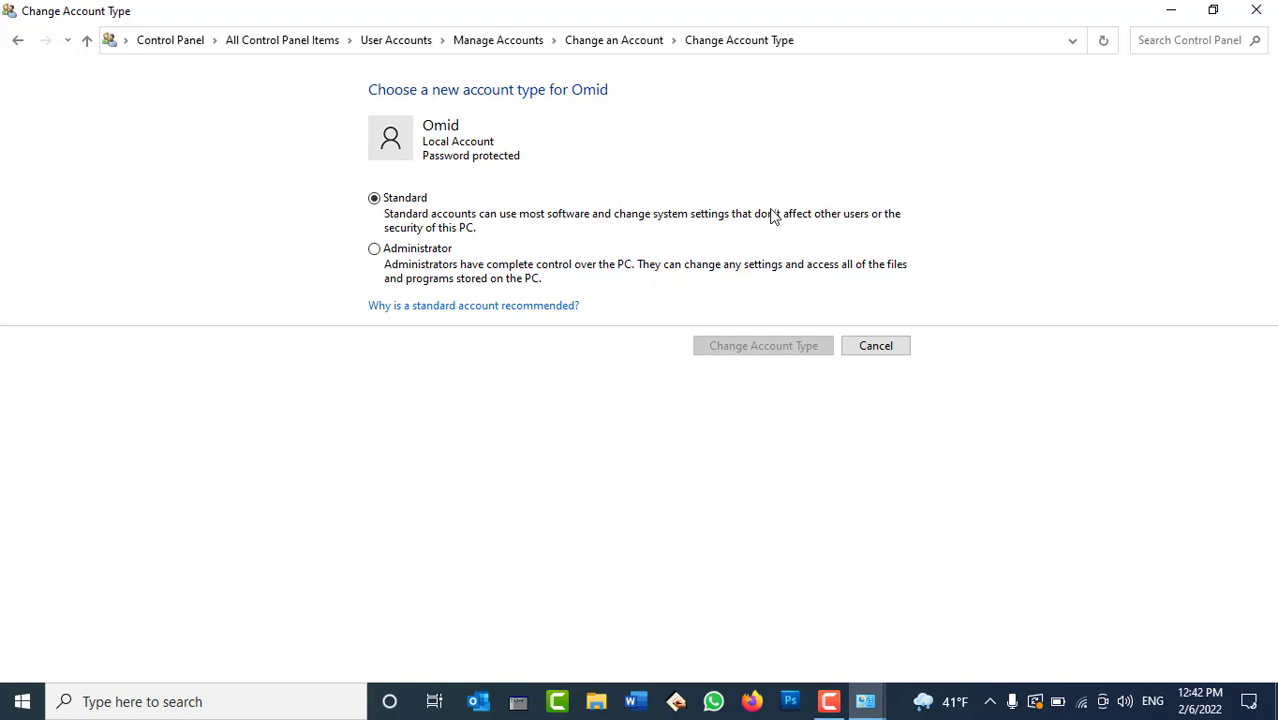
Change the new user to Administrator, then start deleting that account.
{"action": "left_click", "coordinate": [408, 252]}
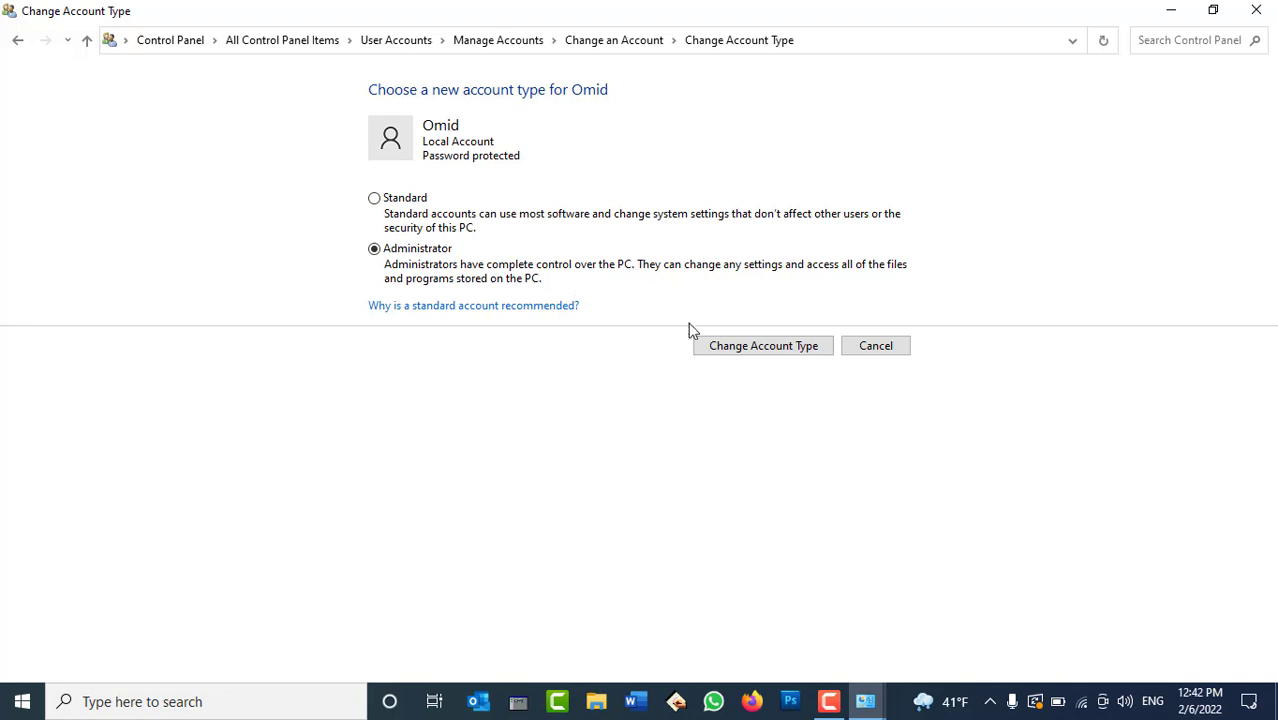
{"action": "left_click", "coordinate": [745, 347]}
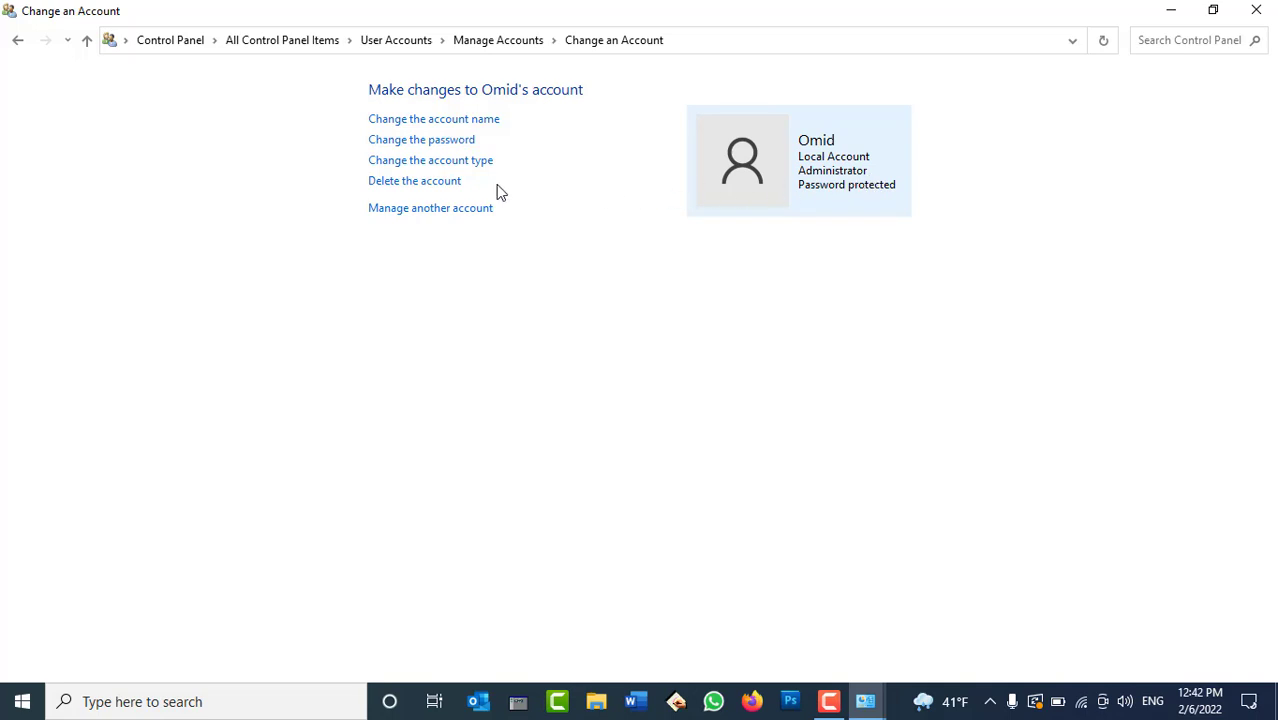
{"action": "left_click", "coordinate": [437, 191]}
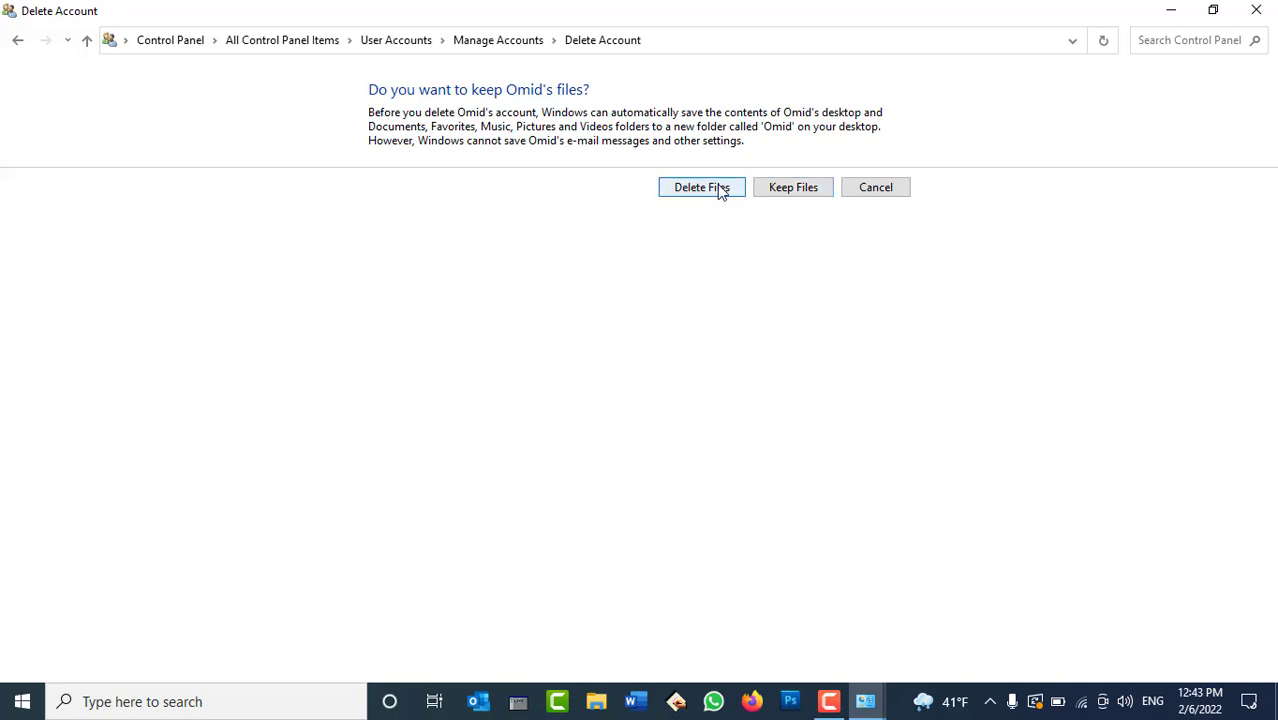
Delete the new local account along with its files, confirming the deletion.
{"action": "left_click", "coordinate": [720, 189]}
{"action": "left_click", "coordinate": [758, 165]}
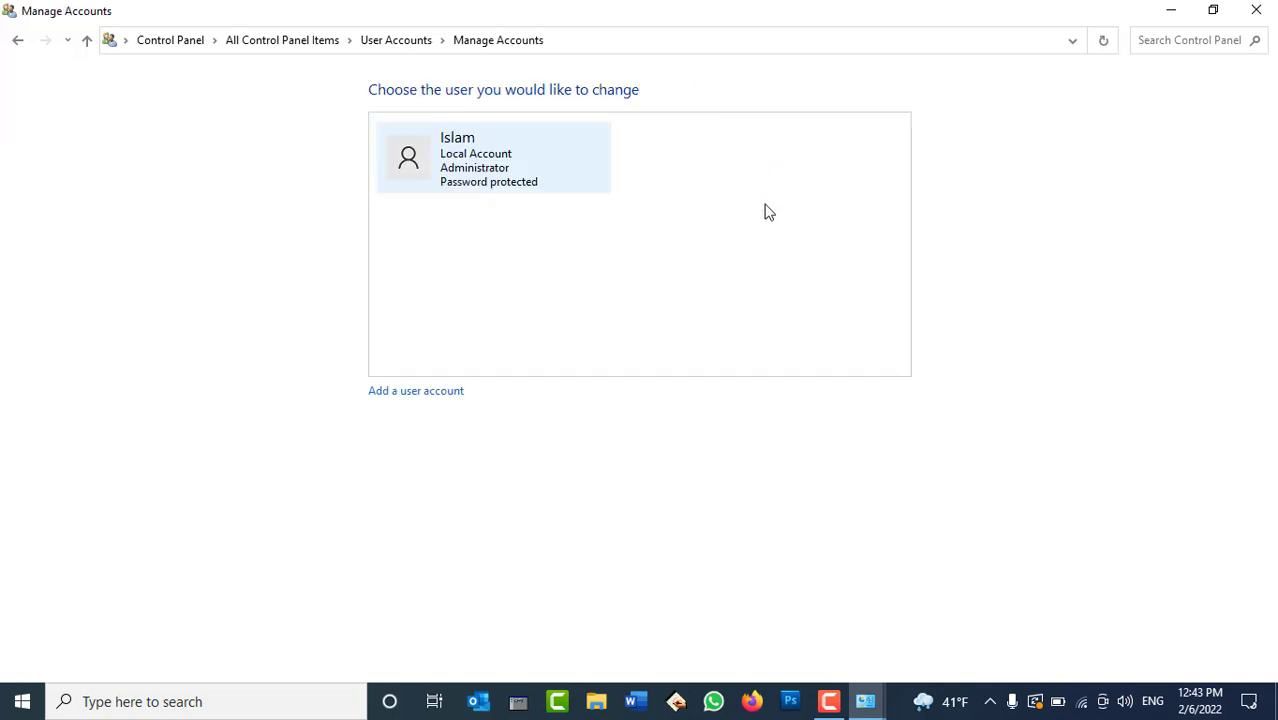
Go back three pages, then close the Control Panel window to the desktop.
{"action": "left_click", "coordinate": [17, 41]}
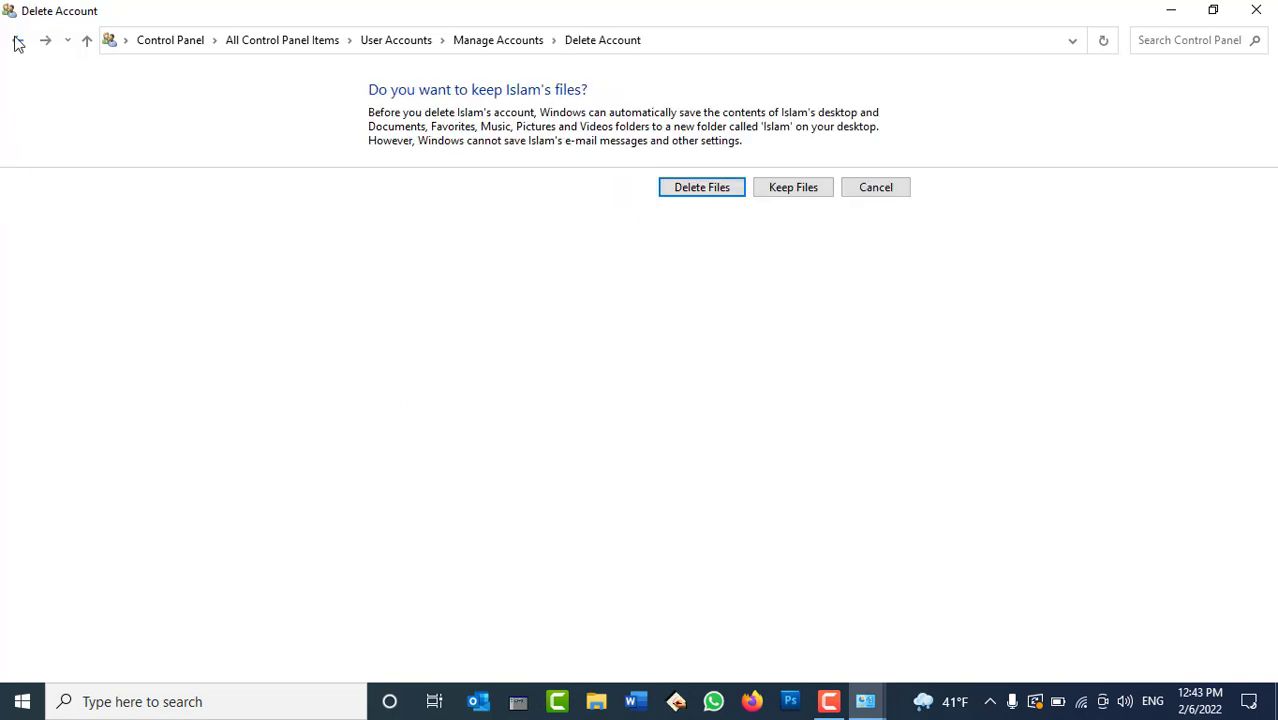
{"action": "left_click", "coordinate": [17, 41]}
{"action": "left_click", "coordinate": [17, 41]}
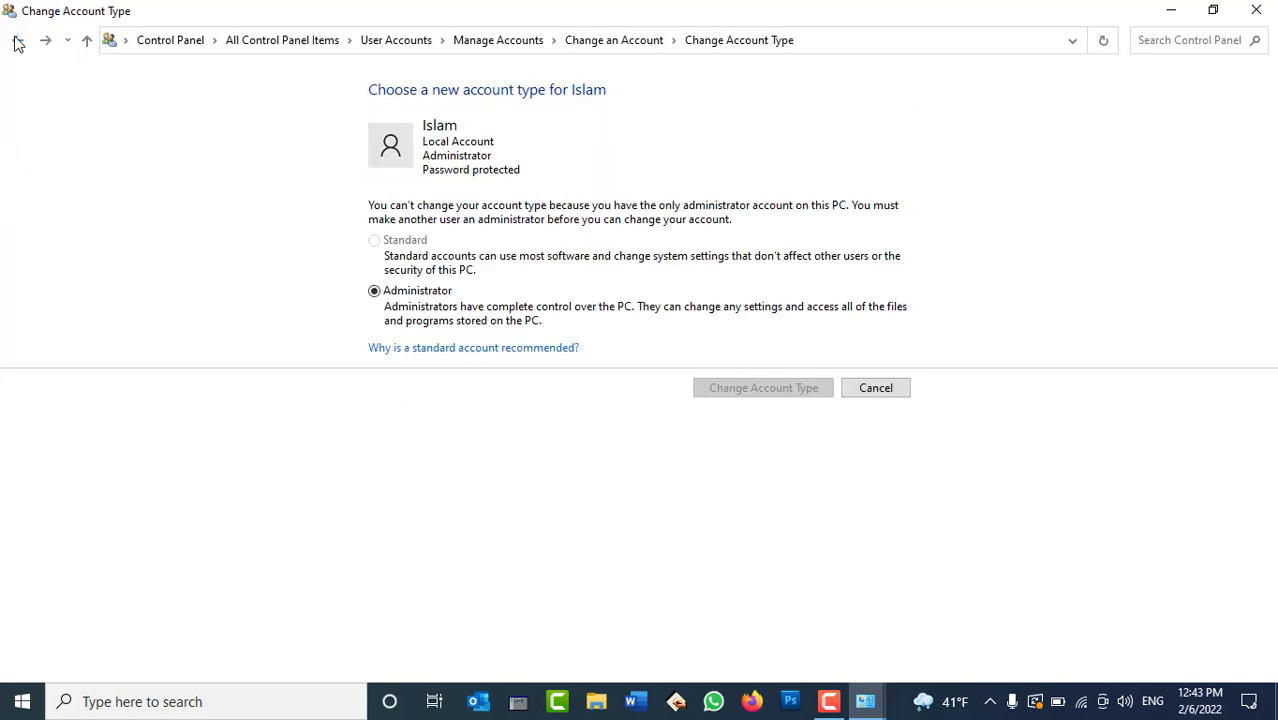
{"action": "left_click", "coordinate": [1256, 10]}
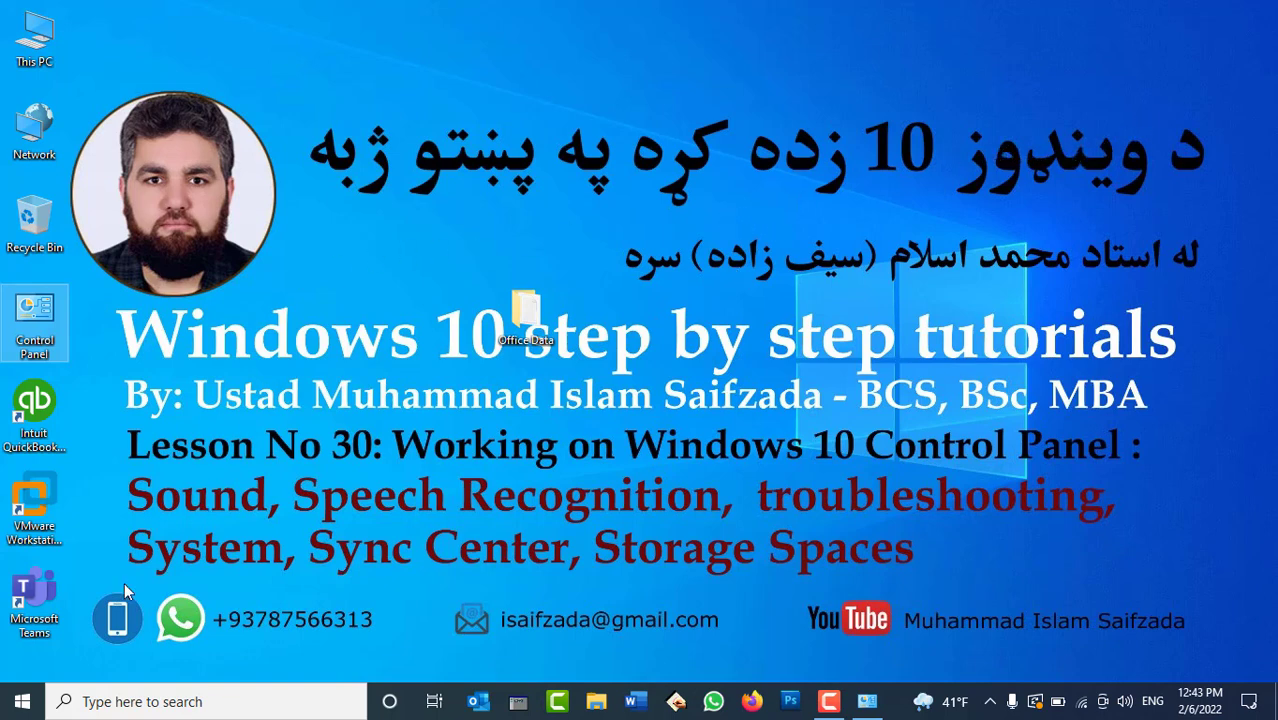
Reopen Control Panel from its desktop icon to All Control Panel Items.
{"action": "double_click", "coordinate": [45, 330]}
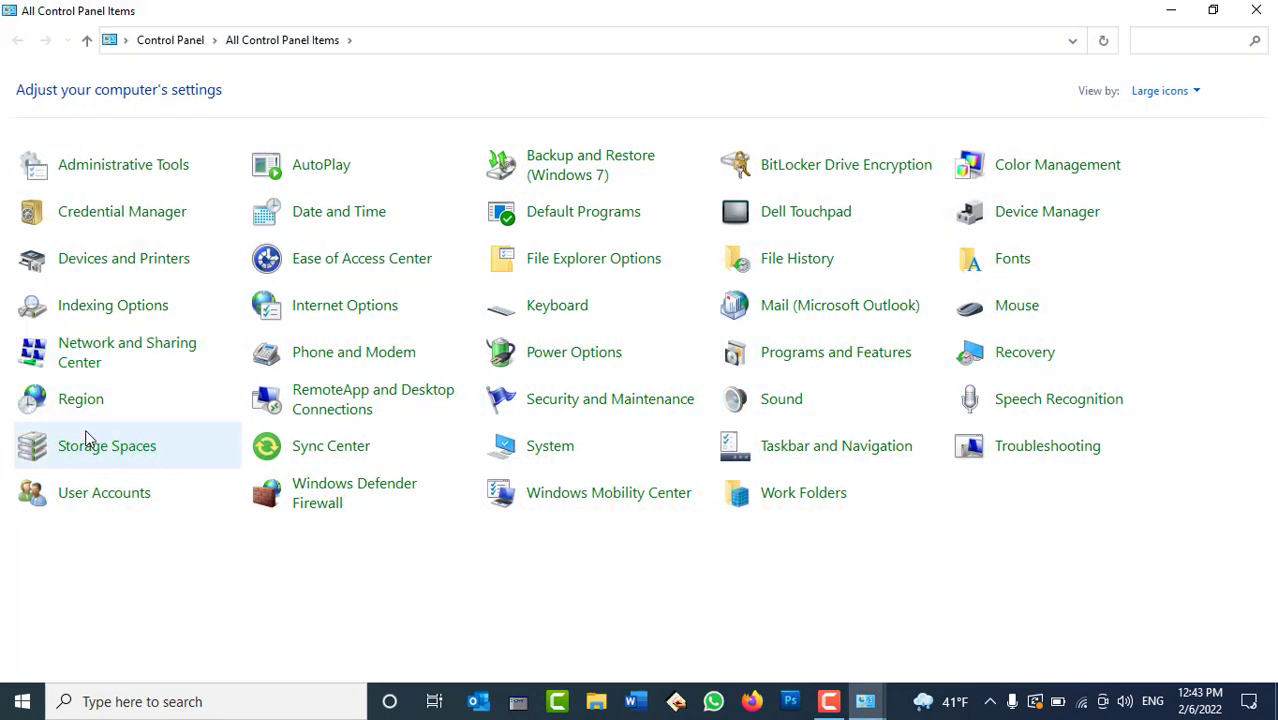